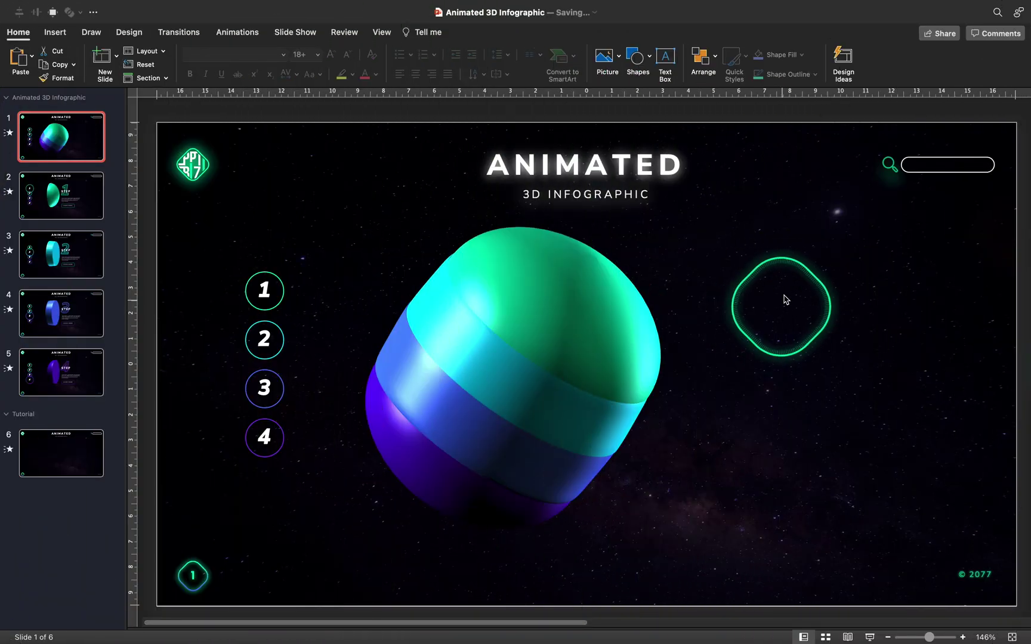
# - Preview the STEP 1, STEP 2 and STEP 4 slides, then zoom out to see graphics around the slide
pyautogui.moveTo(791, 272); pyautogui.dragTo(635, 255)
pyautogui.moveTo(497, 274); pyautogui.dragTo(126, 234)
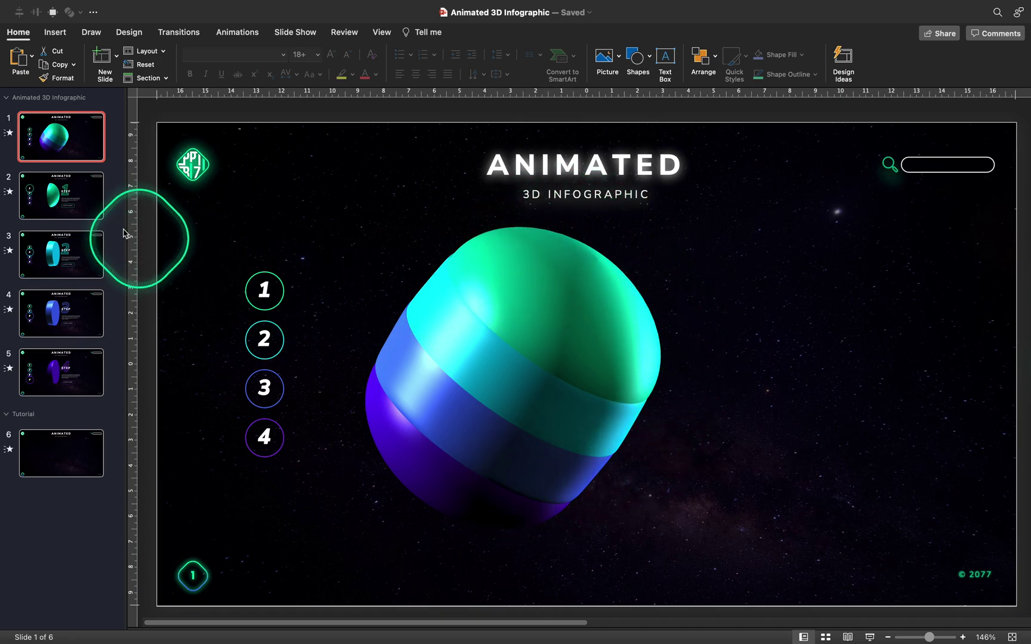
pyautogui.click(75, 203)
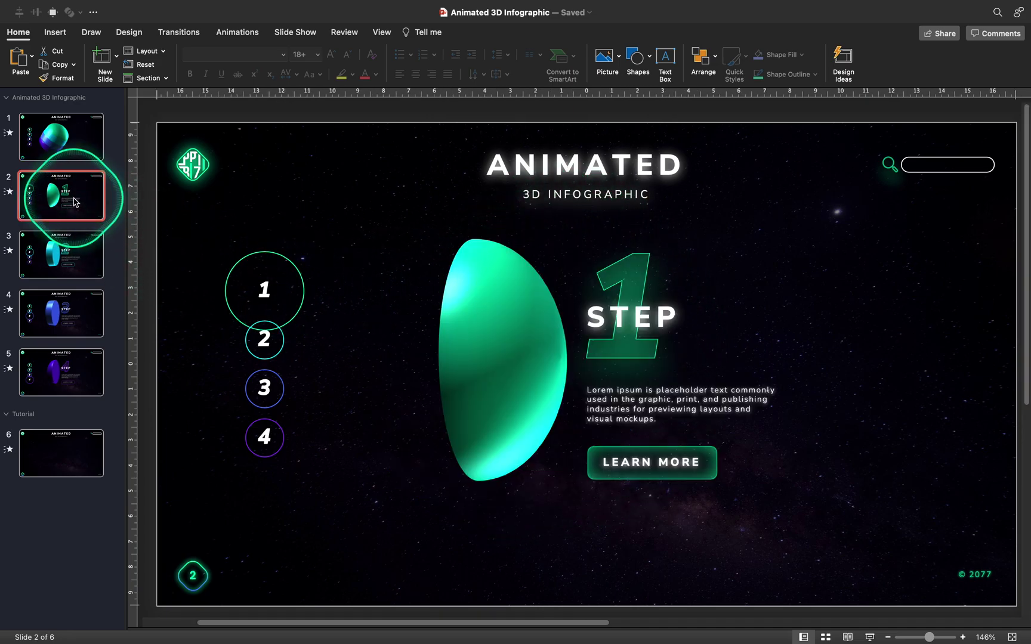
pyautogui.click(75, 263)
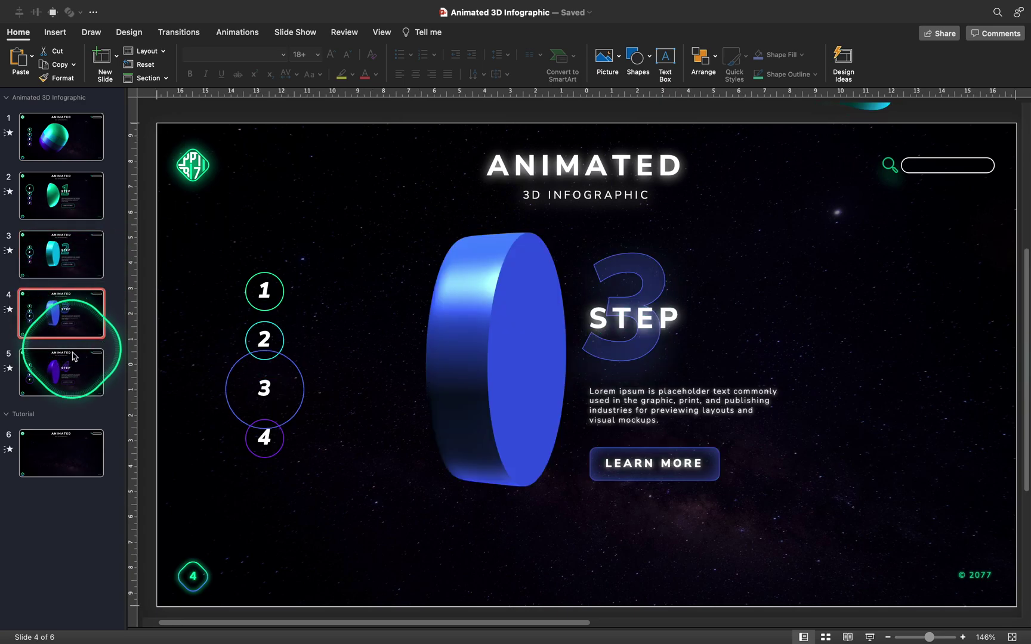
pyautogui.click(70, 374)
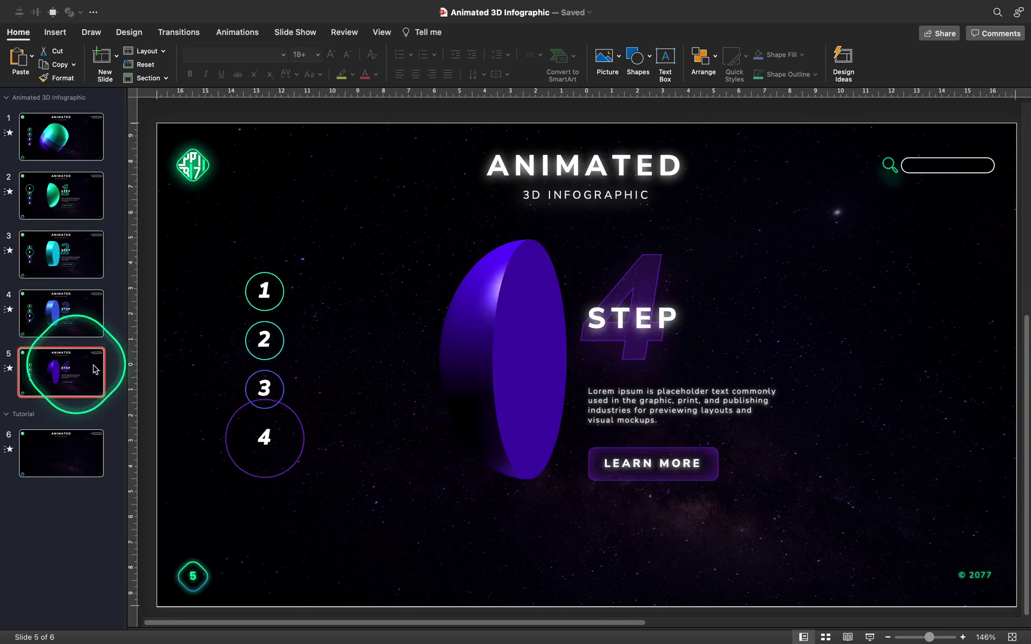
pyautogui.moveTo(929, 637); pyautogui.dragTo(913, 638)
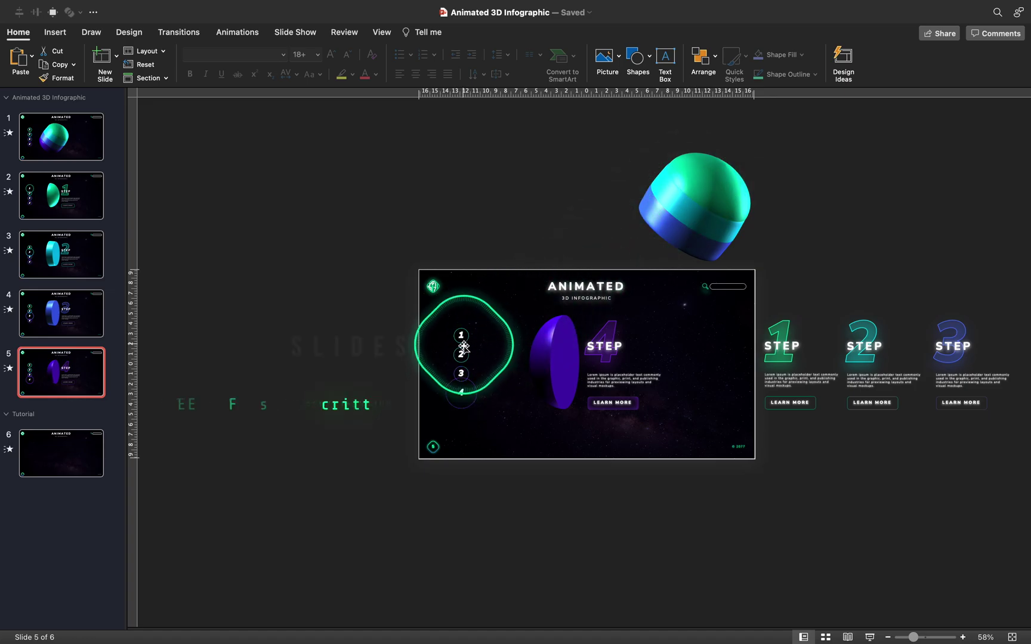
# - Revisit the STEP 3, STEP 2 and title slides
pyautogui.click(74, 321)
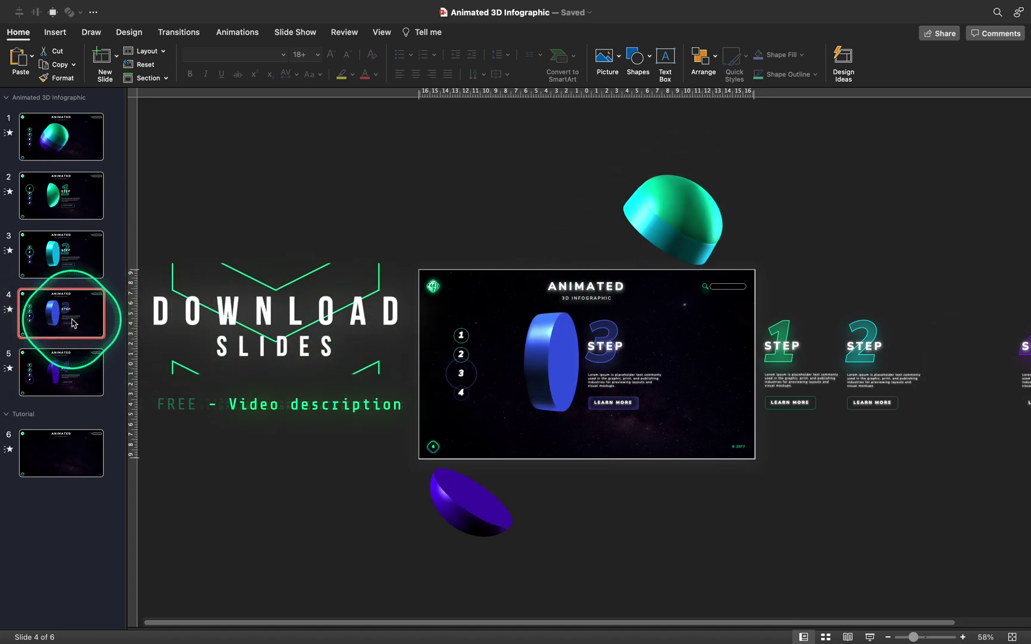
pyautogui.click(63, 259)
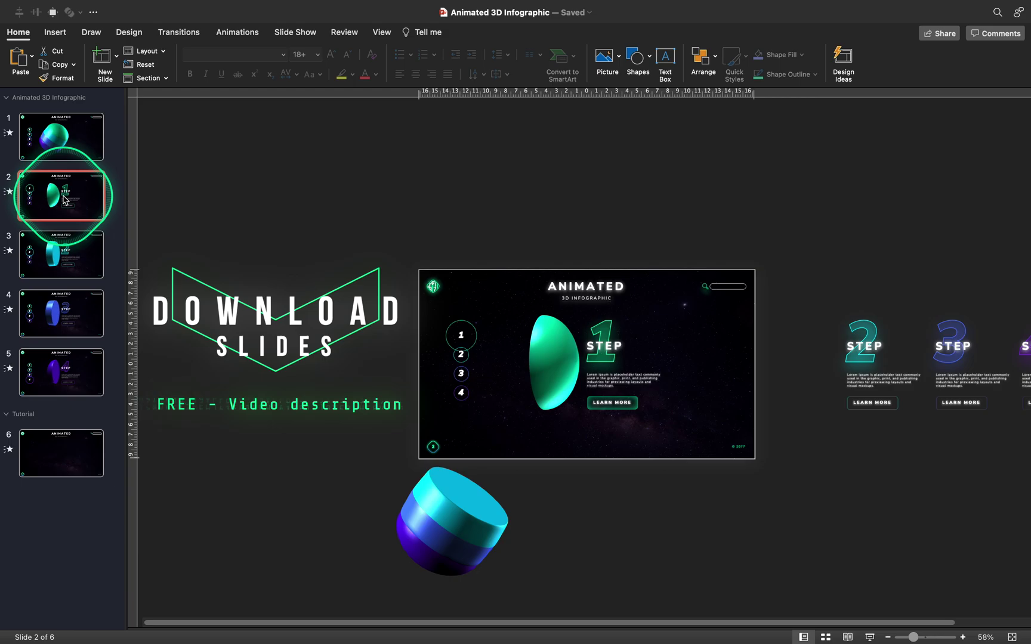
pyautogui.click(68, 139)
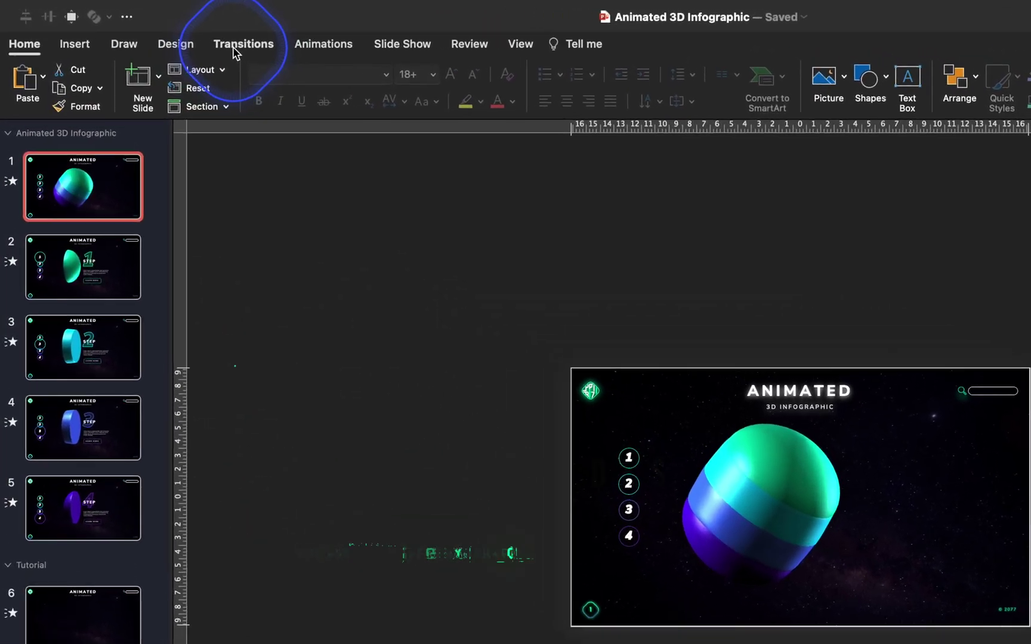
# - Check the Morph transition, then open the empty Tutorial slide 6
pyautogui.click(178, 32)
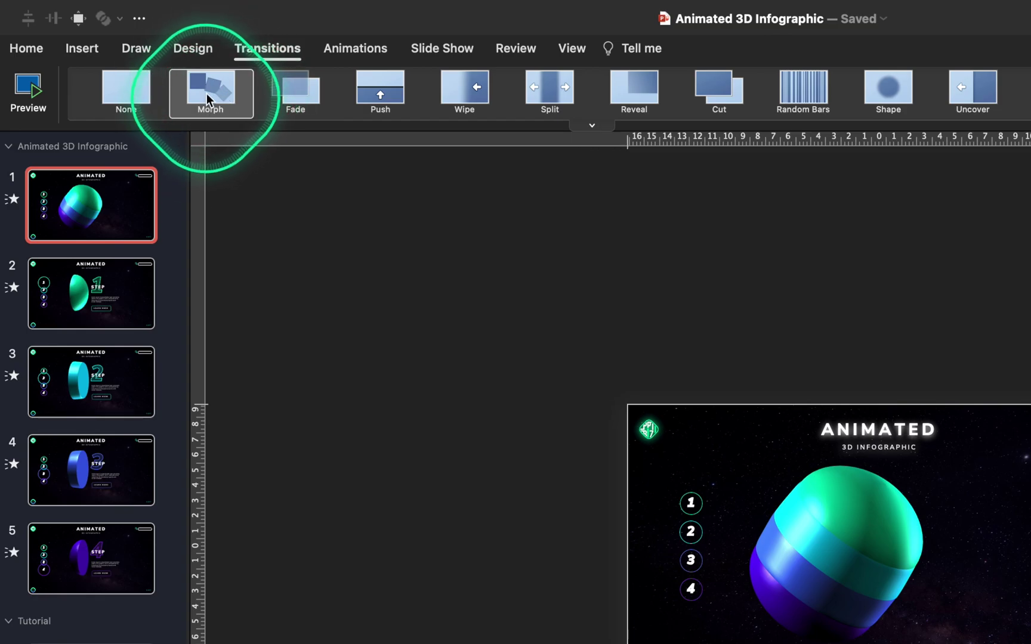
pyautogui.click(33, 49)
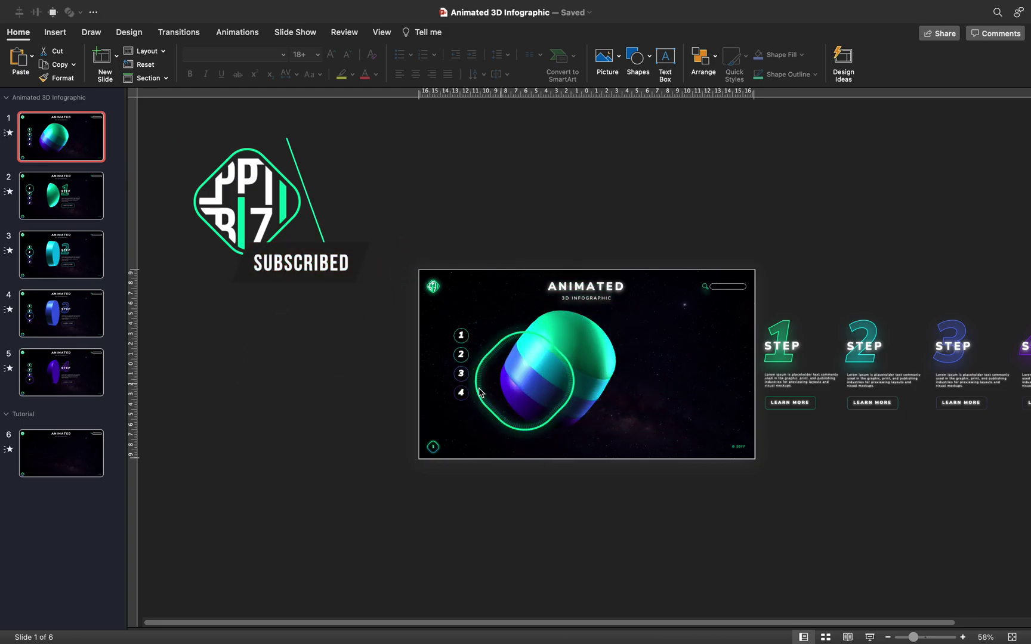
pyautogui.click(82, 458)
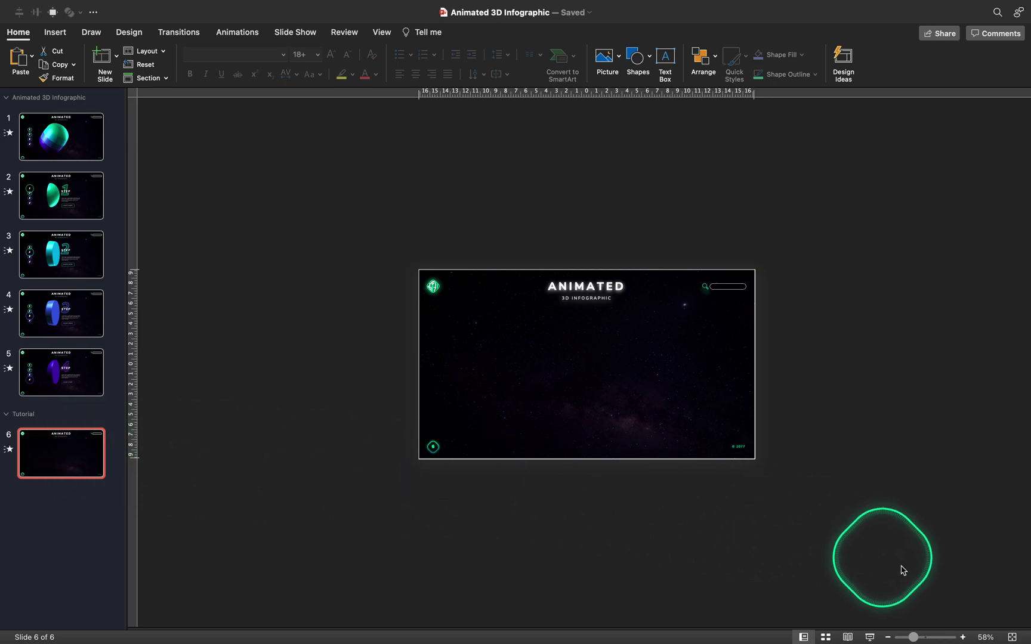
# - Fit the slide to the window and draw a circle with the Oval shape
pyautogui.click(1012, 637)
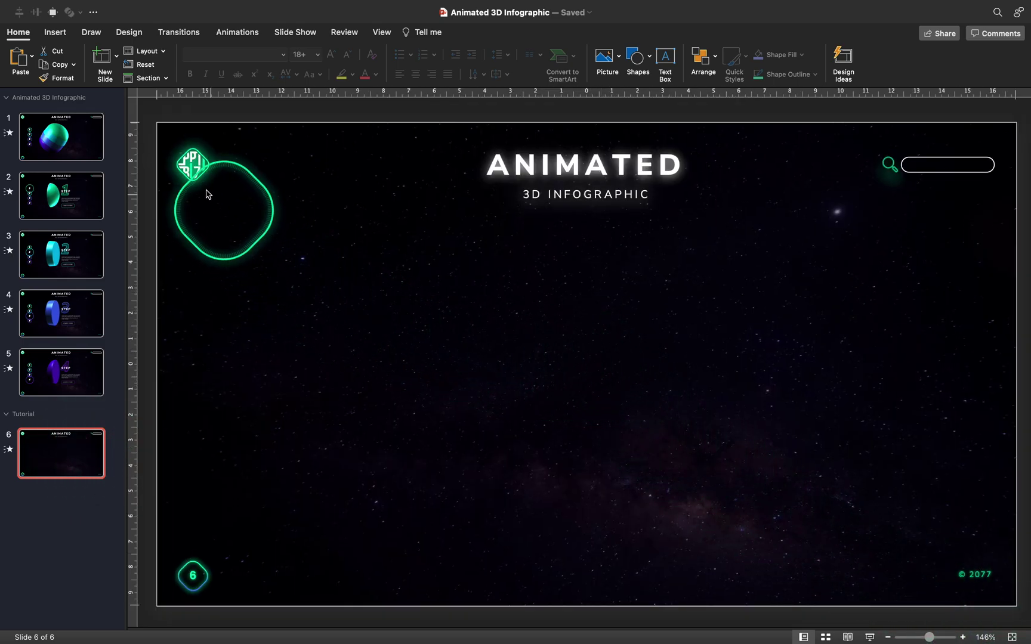
pyautogui.click(54, 34)
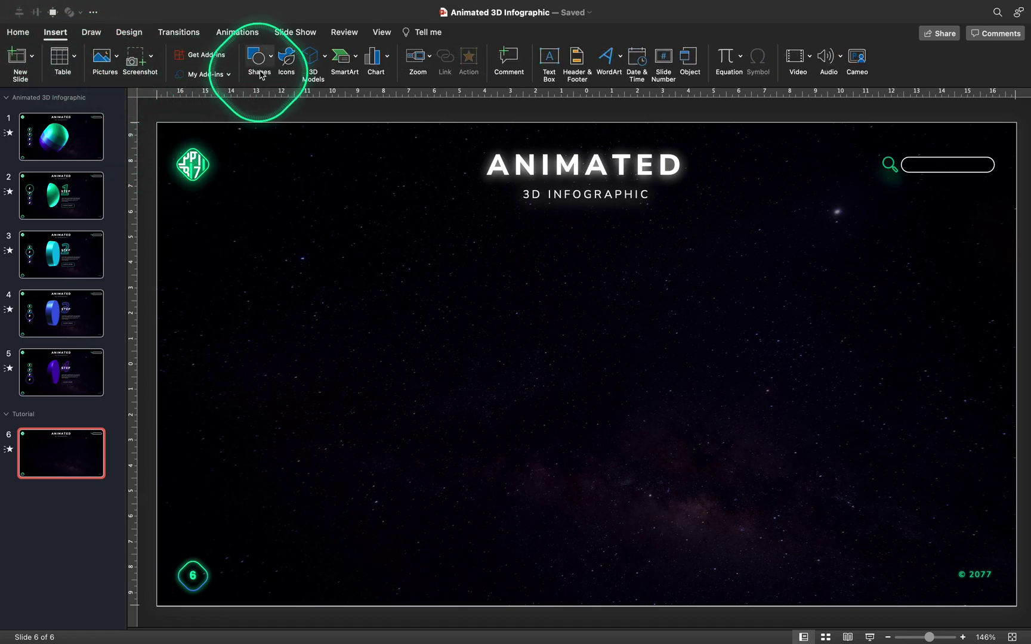
pyautogui.click(265, 63)
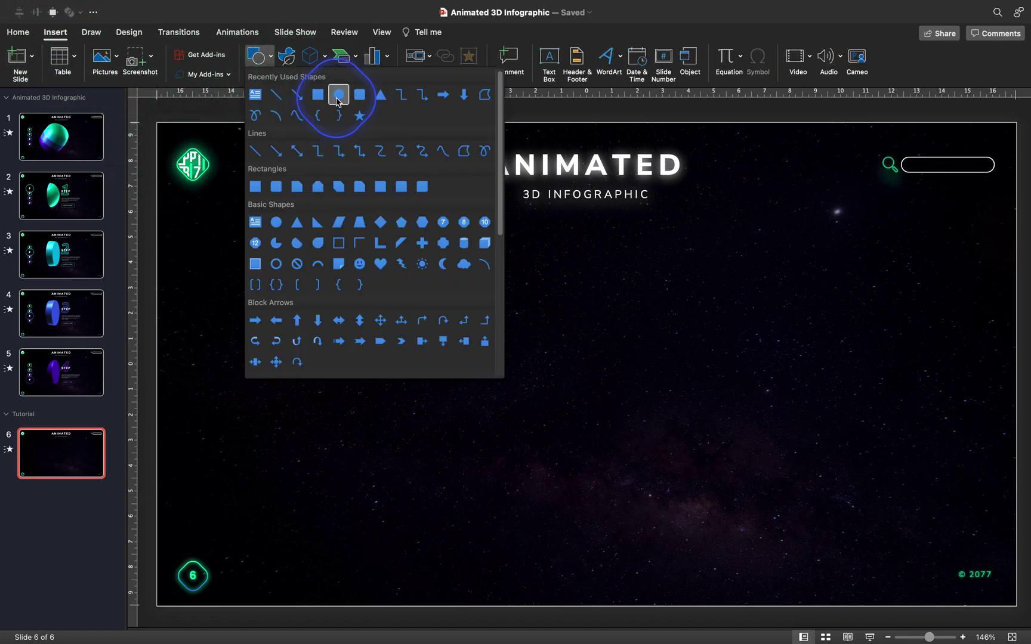
pyautogui.click(337, 96)
pyautogui.moveTo(479, 309); pyautogui.dragTo(593, 368)
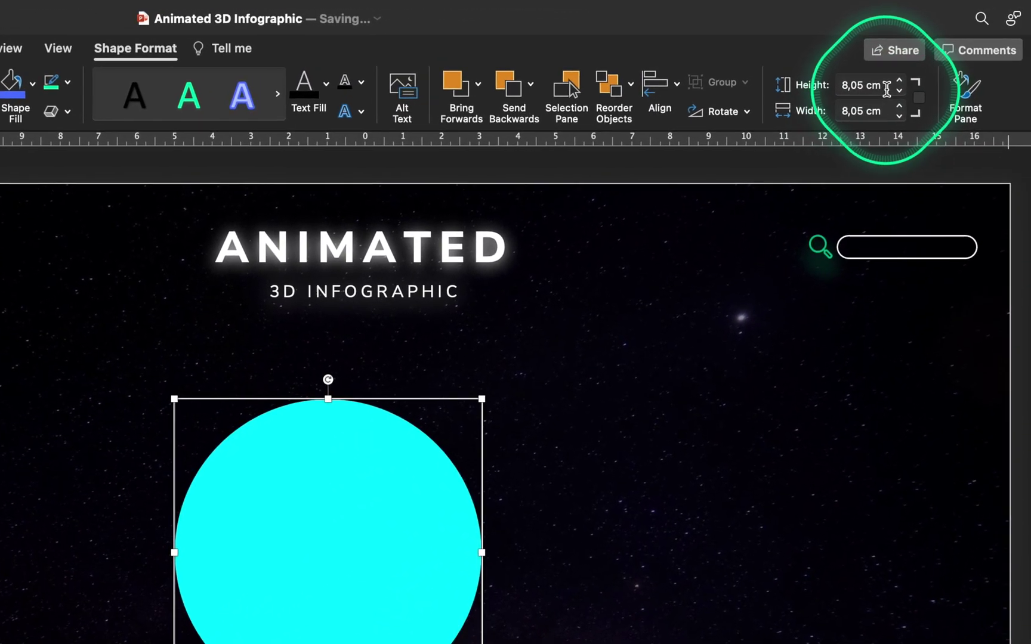
# - Set the circle's height and width to 10 cm
pyautogui.press('super+a')
pyautogui.write('10')
pyautogui.press('Tab')
pyautogui.write('10')
pyautogui.press('Return')
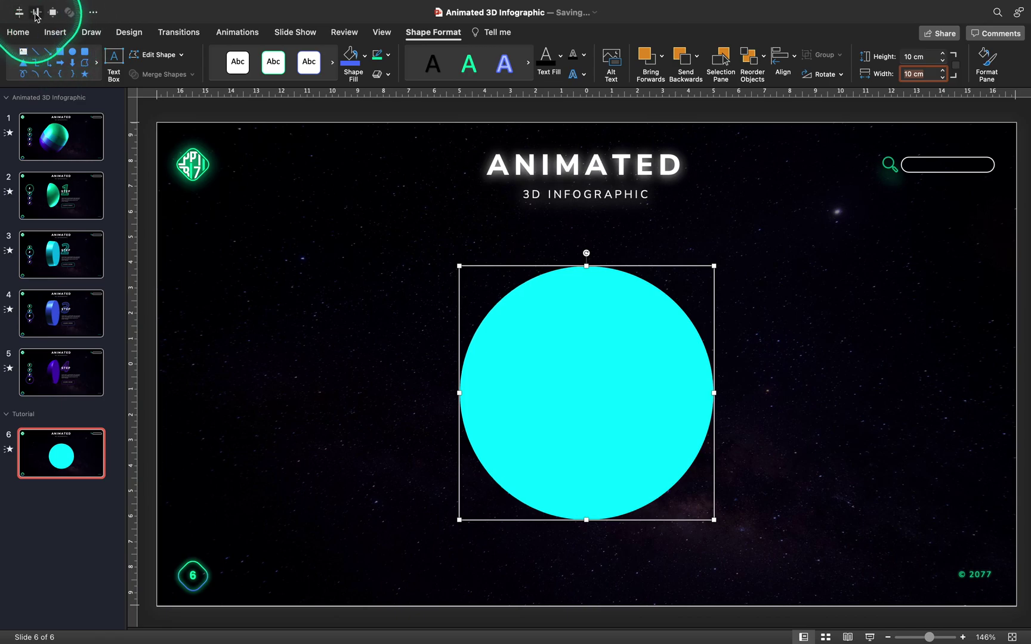
# - Centre the circle vertically and apply the Off Axis 1 Top 3-D rotation preset
pyautogui.click(36, 14)
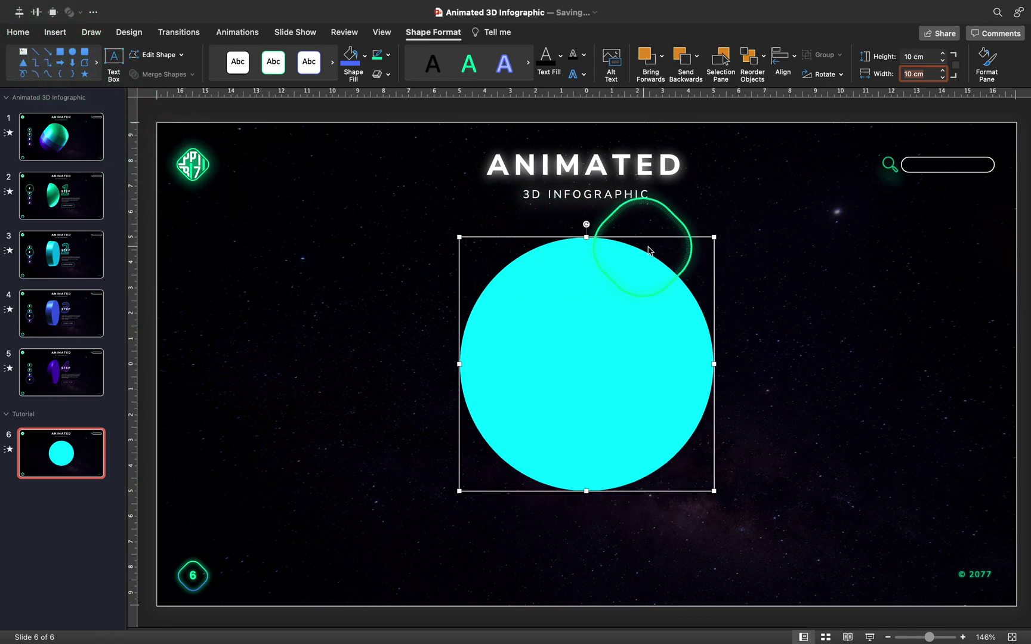
pyautogui.doubleClick(665, 238)
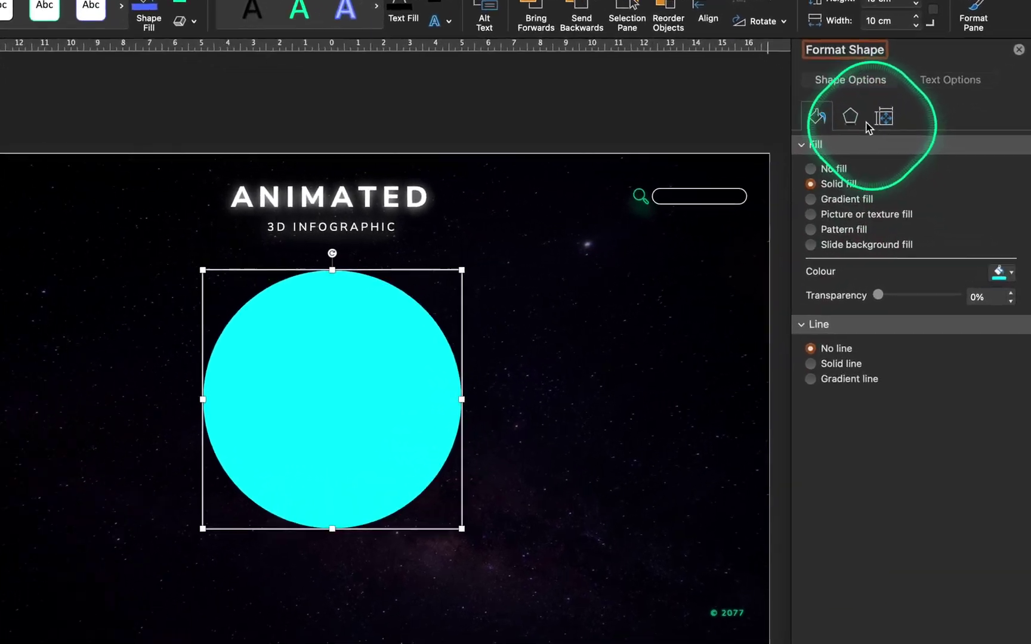
pyautogui.click(850, 116)
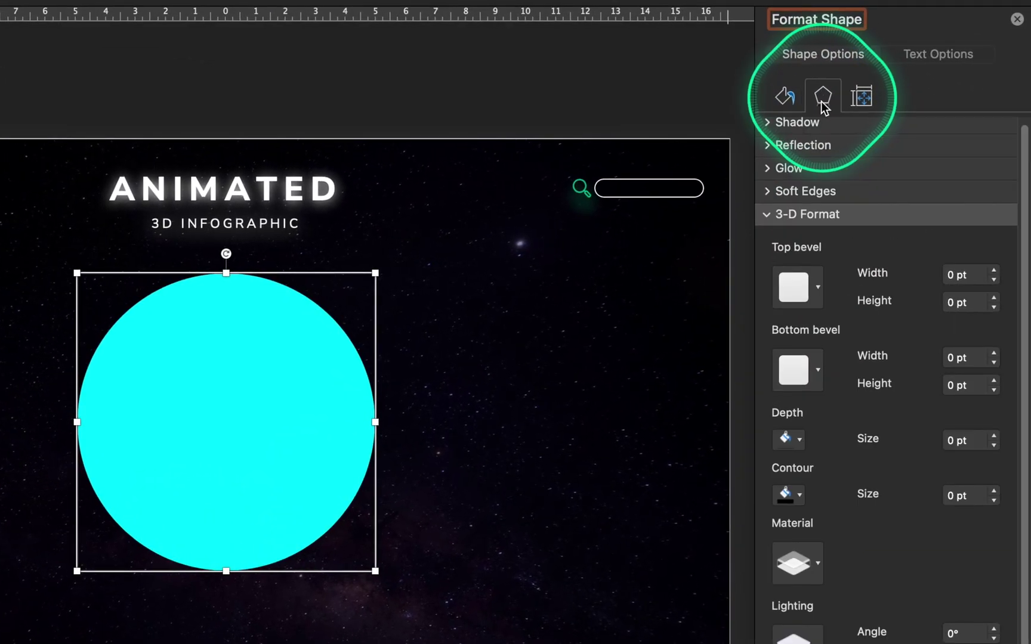
pyautogui.click(803, 220)
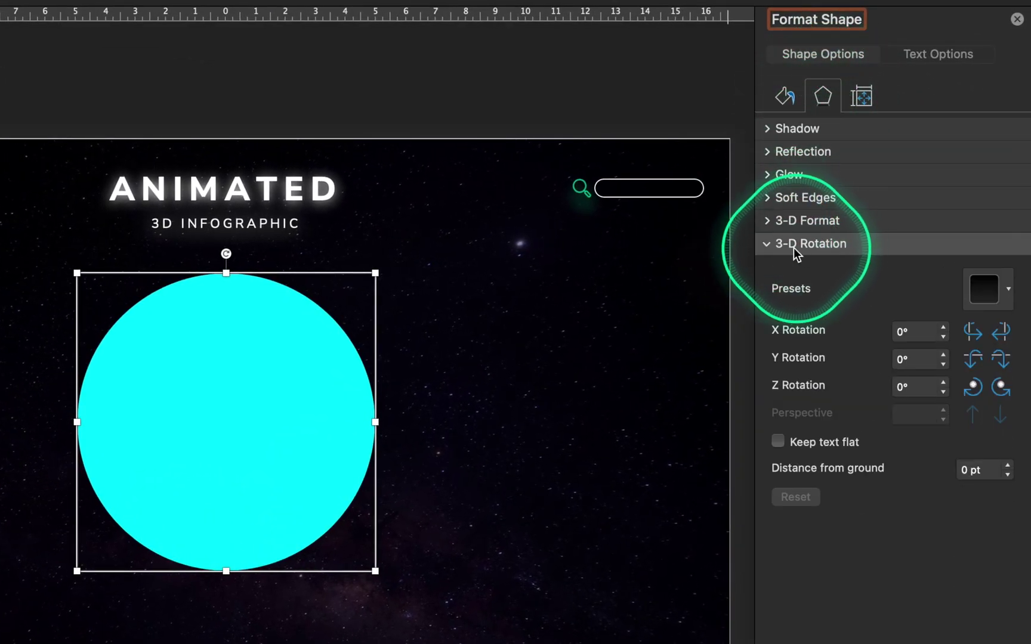
pyautogui.click(998, 298)
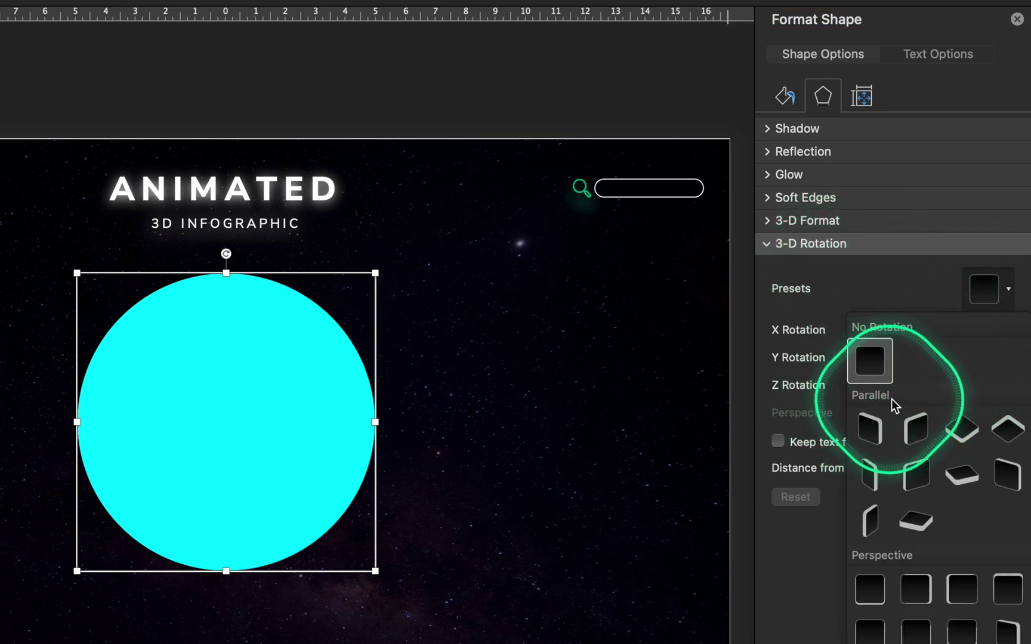
pyautogui.click(961, 478)
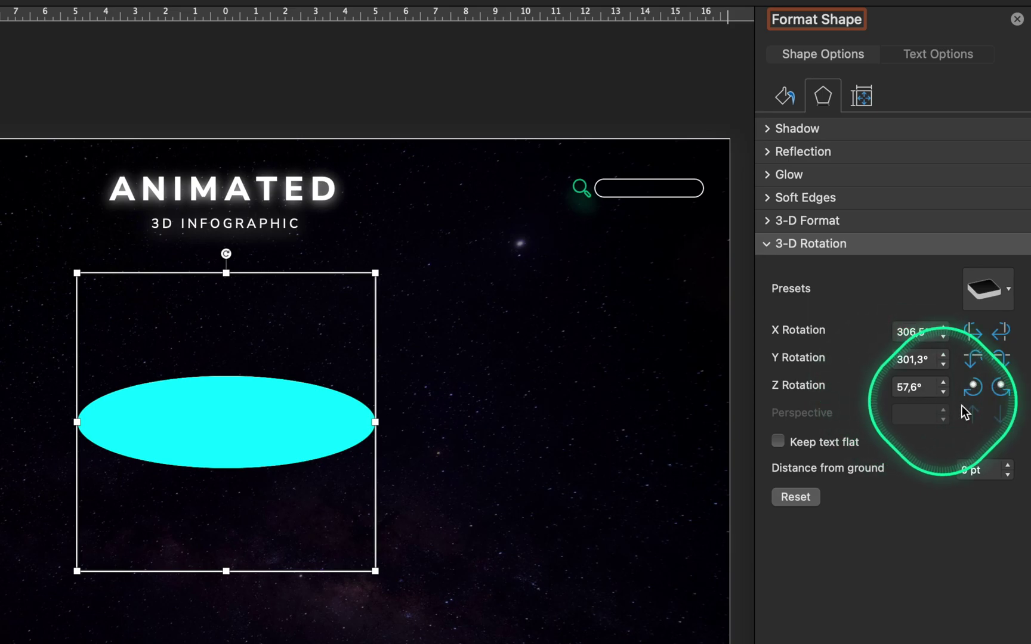
# - Step the Z rotation down to 27,6°
pyautogui.click(1000, 387)
pyautogui.click(974, 389)
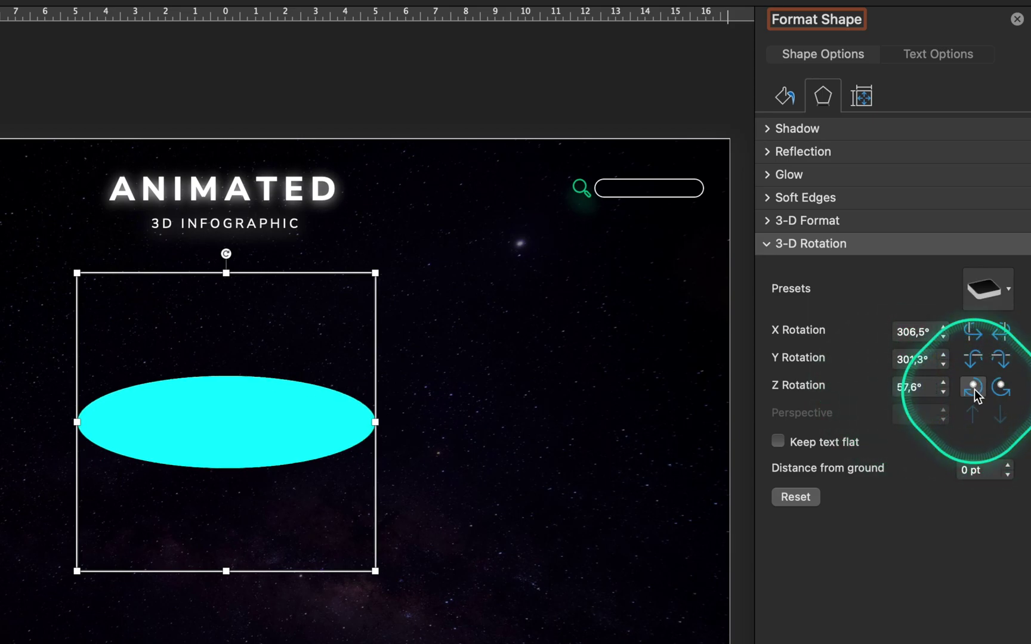
pyautogui.click(974, 389)
pyautogui.click(974, 389)
pyautogui.click(974, 389)
pyautogui.click(974, 389)
pyautogui.click(974, 389)
pyautogui.click(974, 389)
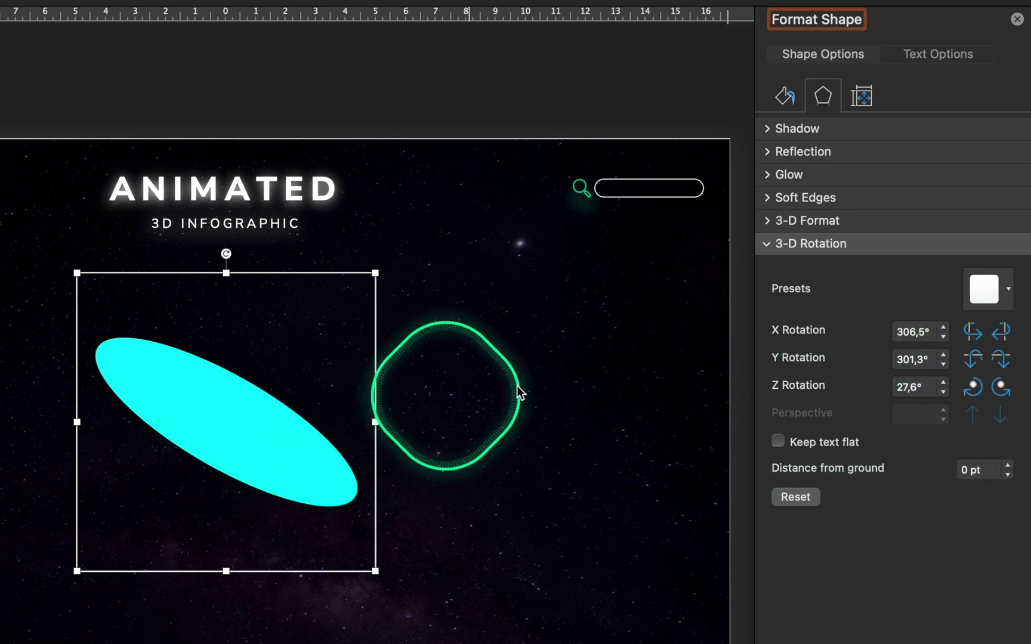
# - Give the disk a Cool Slant top bevel 15 pt wide and 75 pt high
pyautogui.click(768, 244)
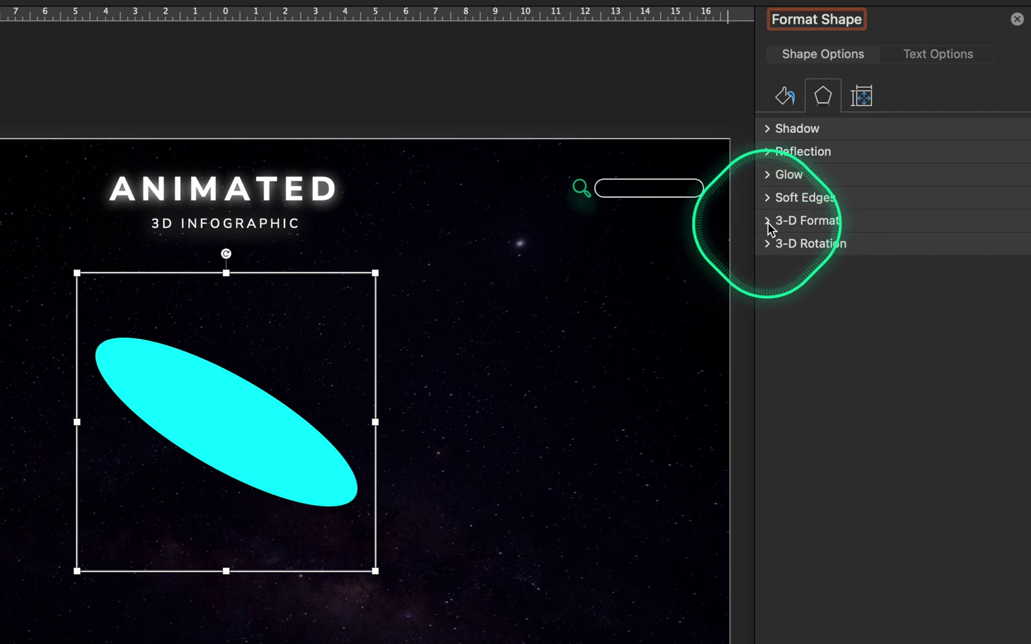
pyautogui.click(770, 223)
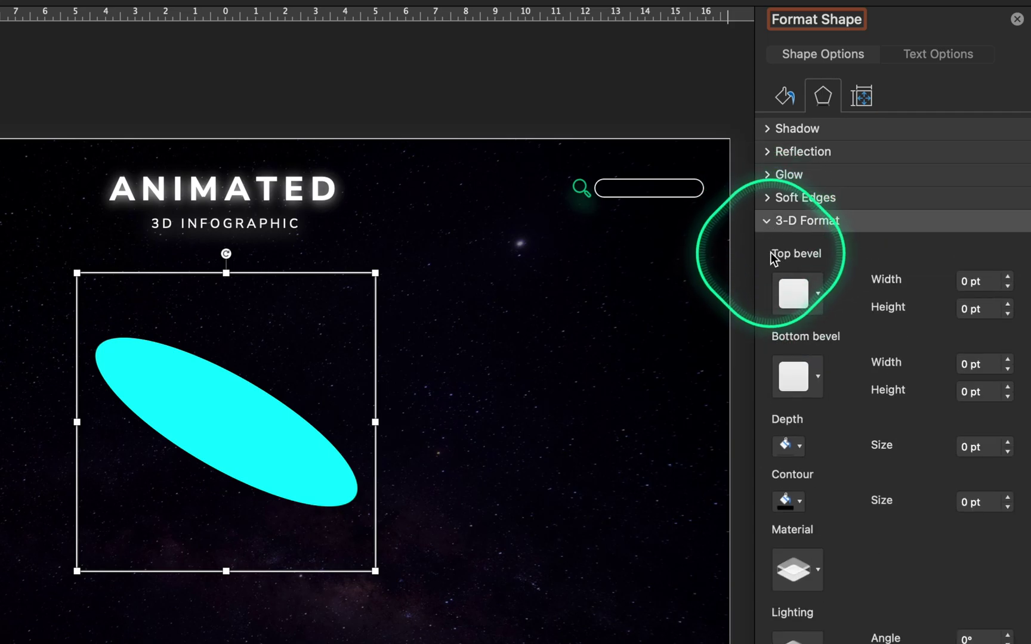
pyautogui.click(819, 295)
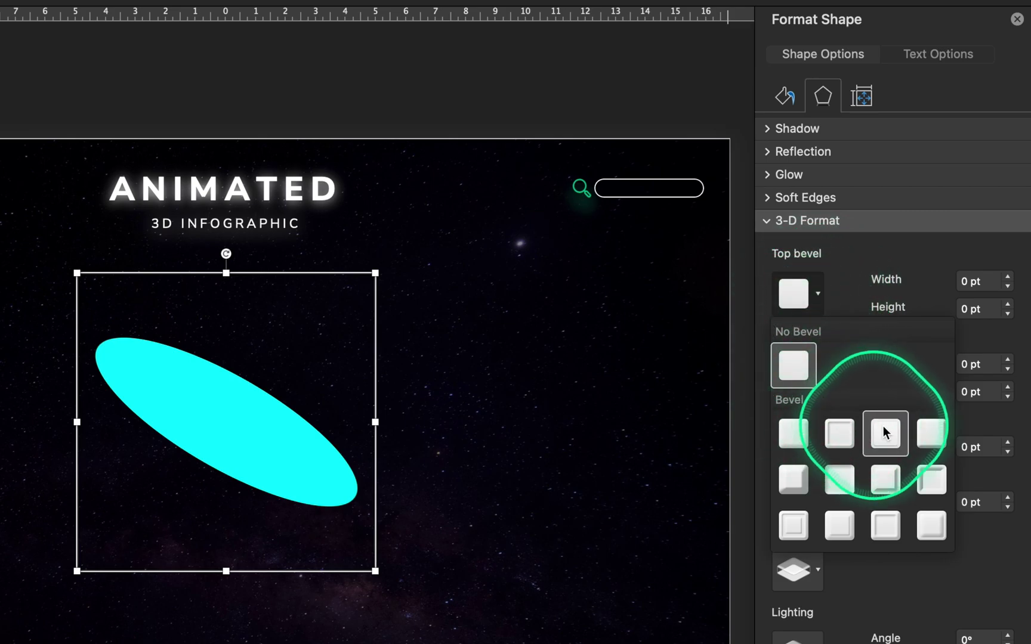
pyautogui.click(931, 437)
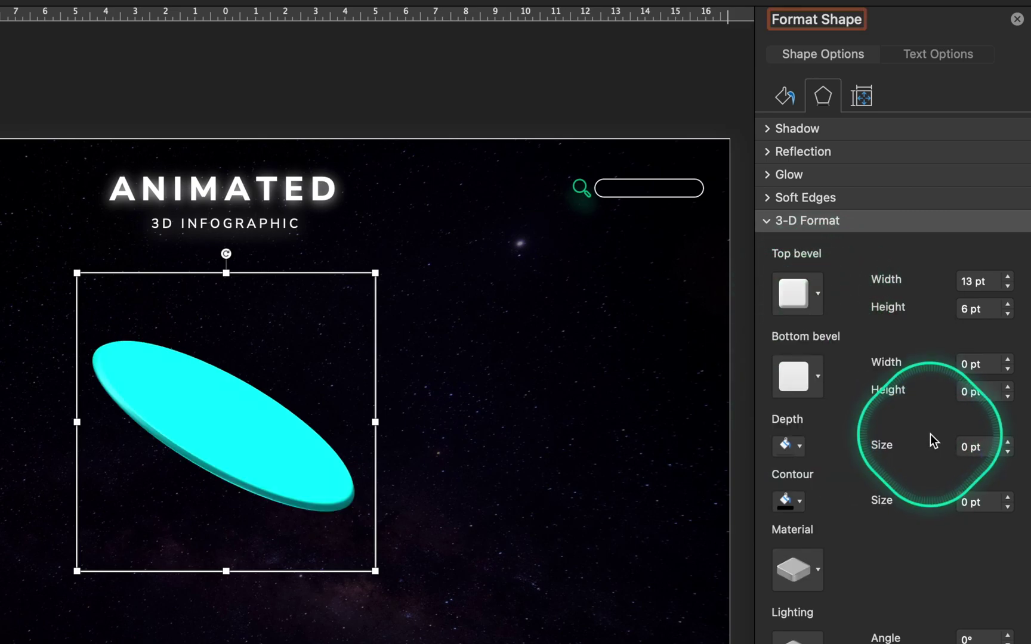
pyautogui.click(996, 285)
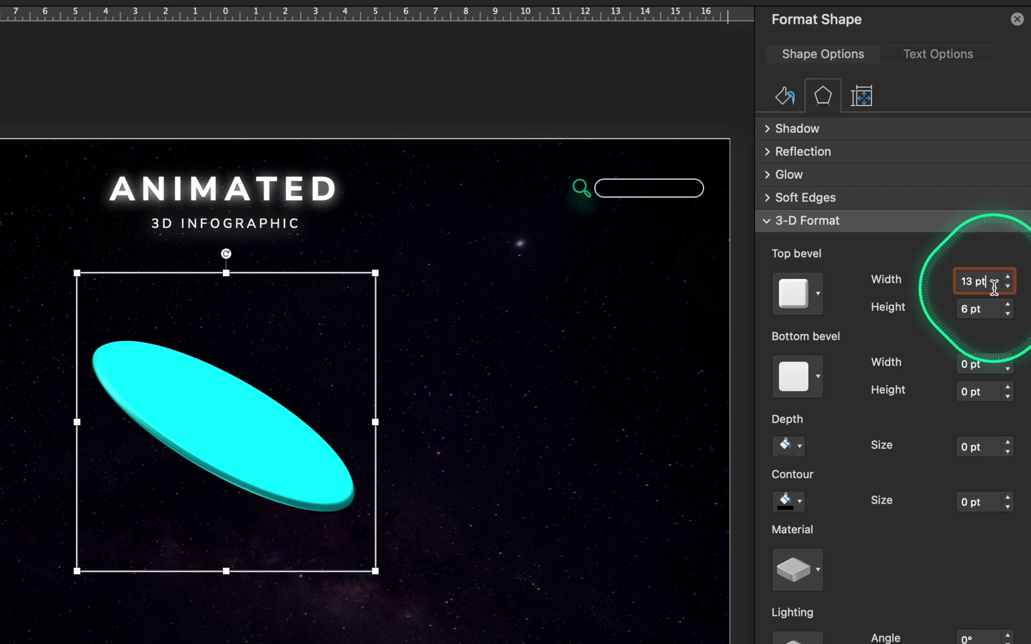
pyautogui.write('15')
pyautogui.press('Tab')
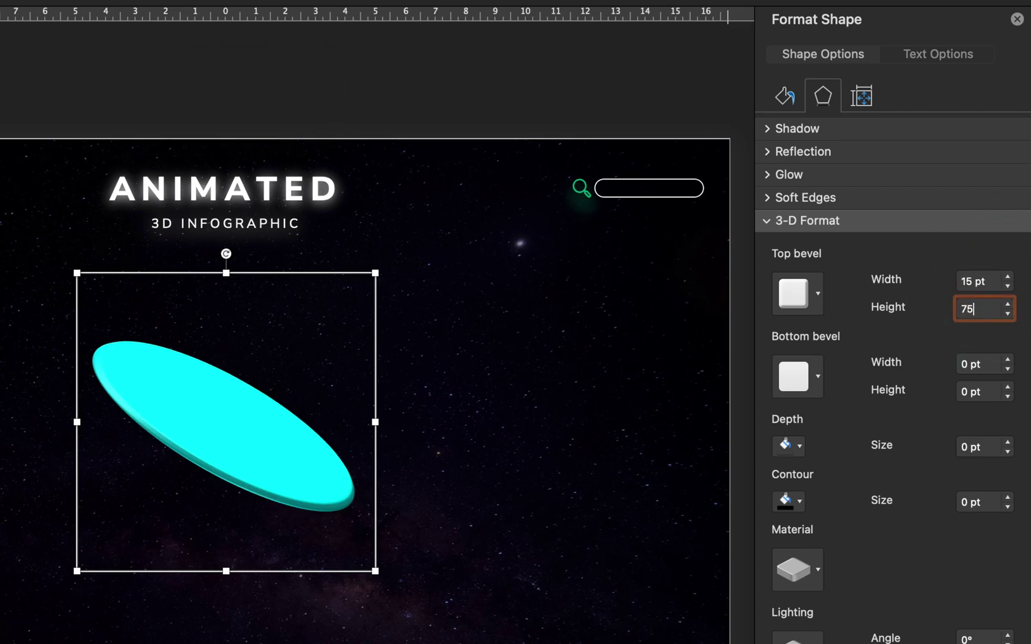
pyautogui.write('75')
pyautogui.press('Return')
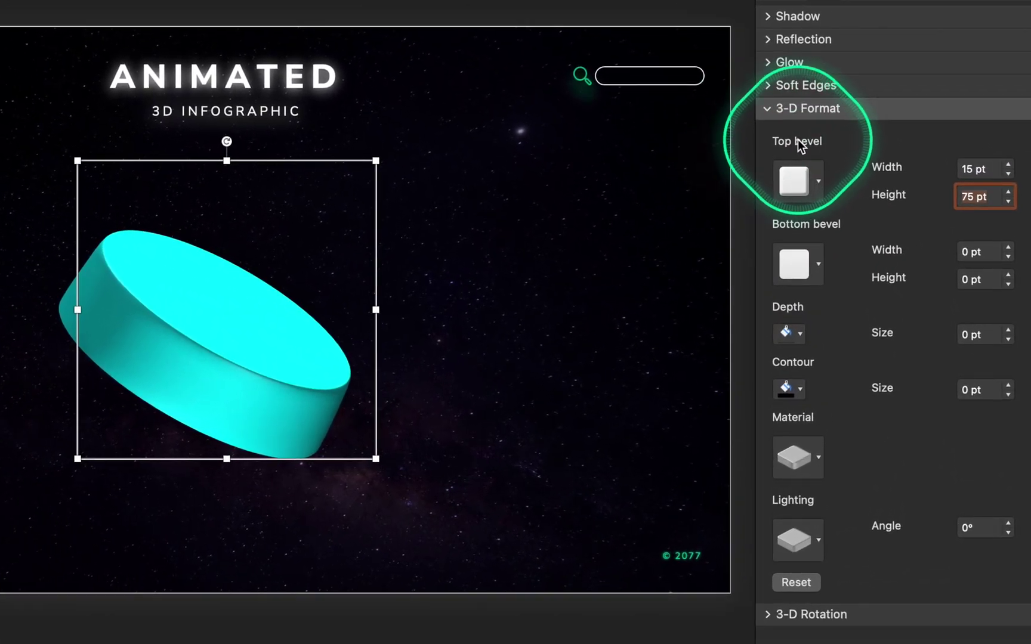
# - Apply a Plastic material and Freezing lighting at a 200° angle
pyautogui.click(819, 458)
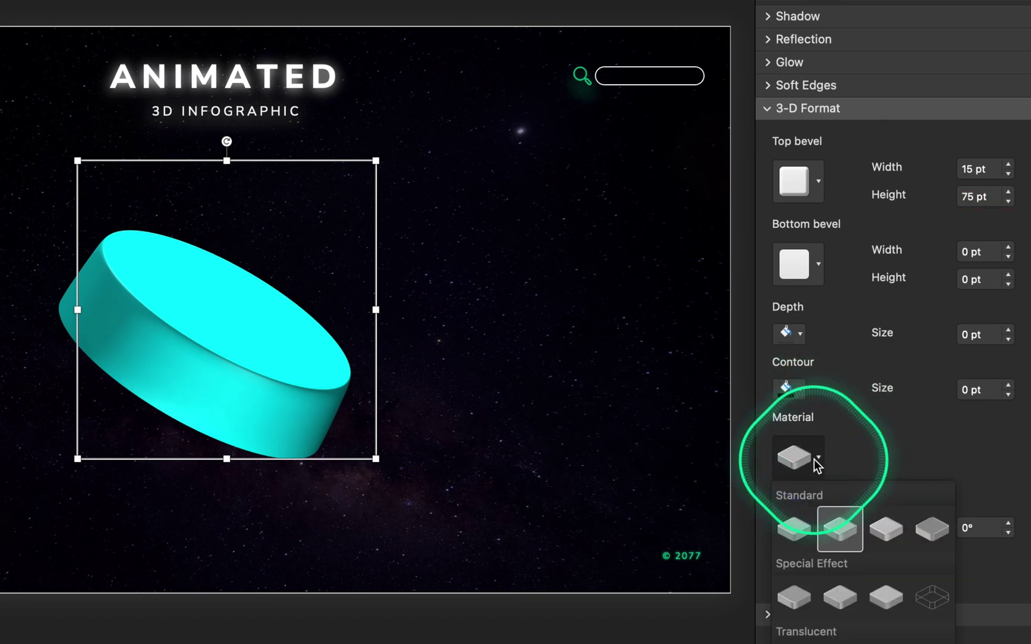
pyautogui.click(886, 534)
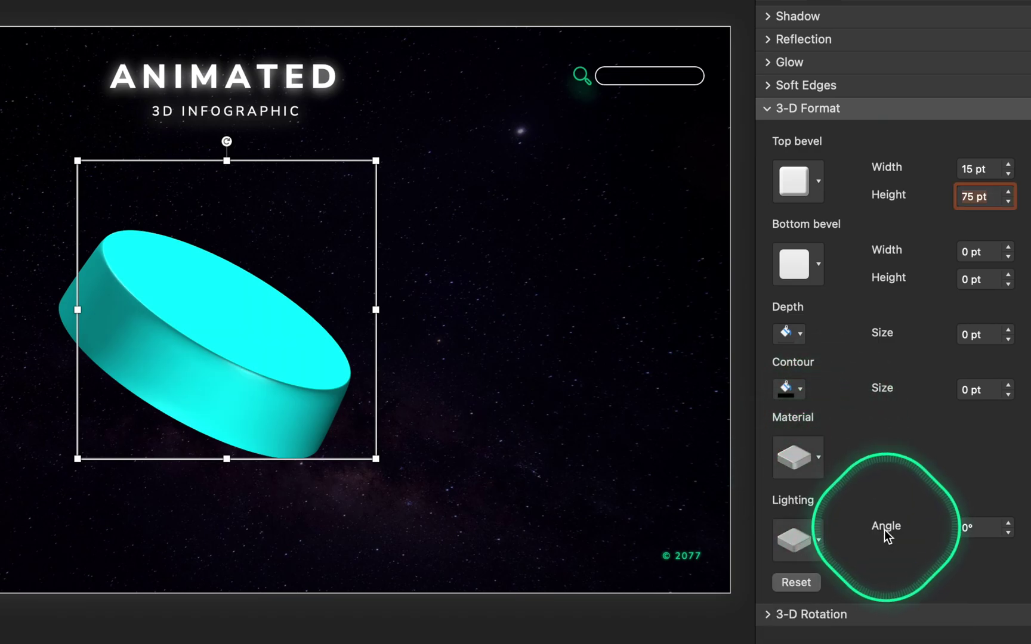
pyautogui.click(810, 546)
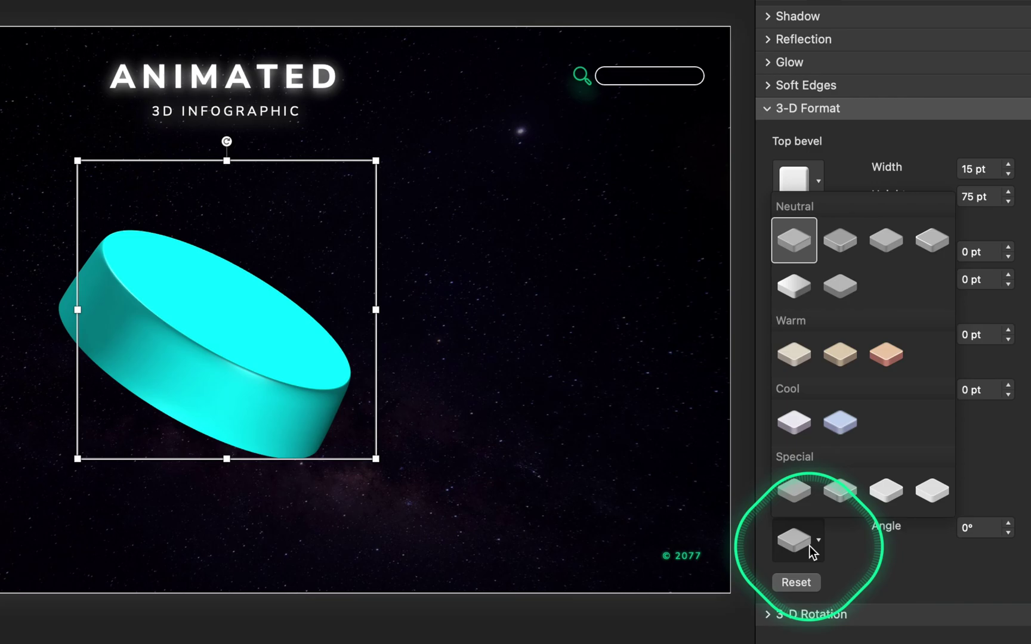
pyautogui.click(847, 428)
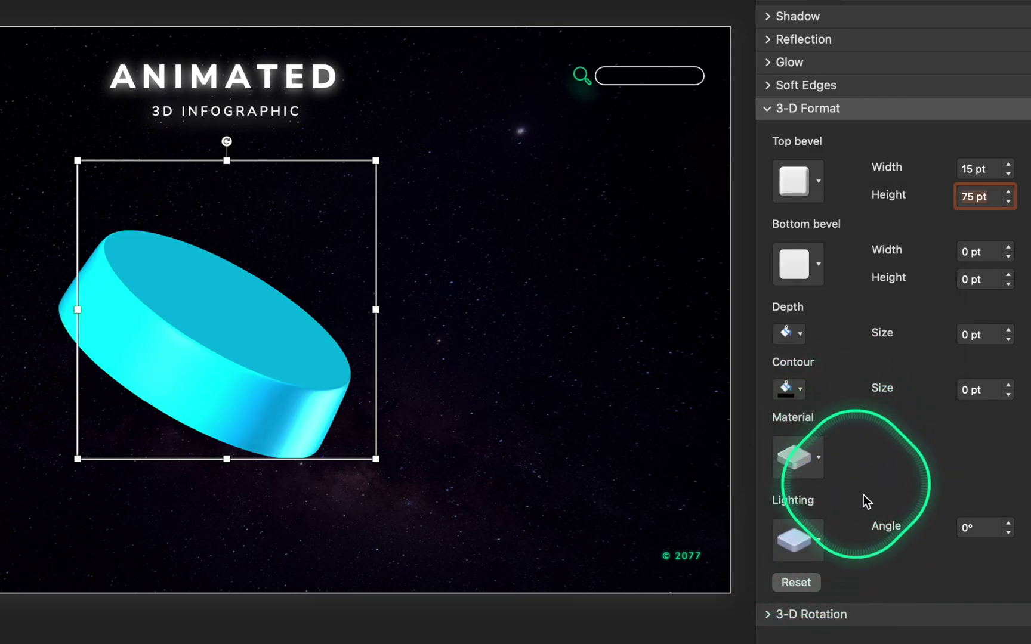
pyautogui.click(981, 531)
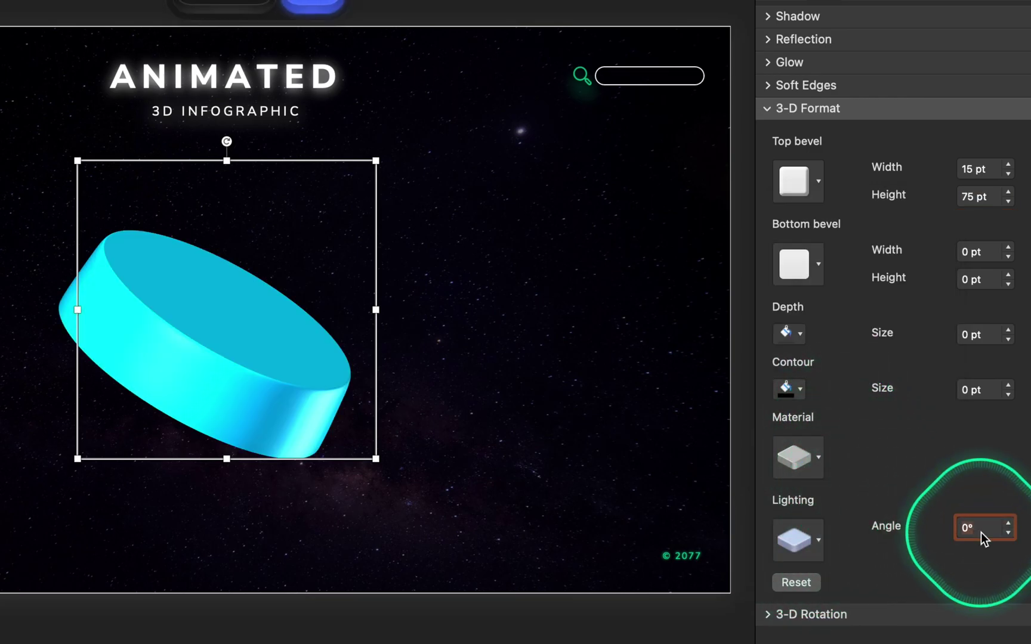
pyautogui.write('200')
pyautogui.press('Return')
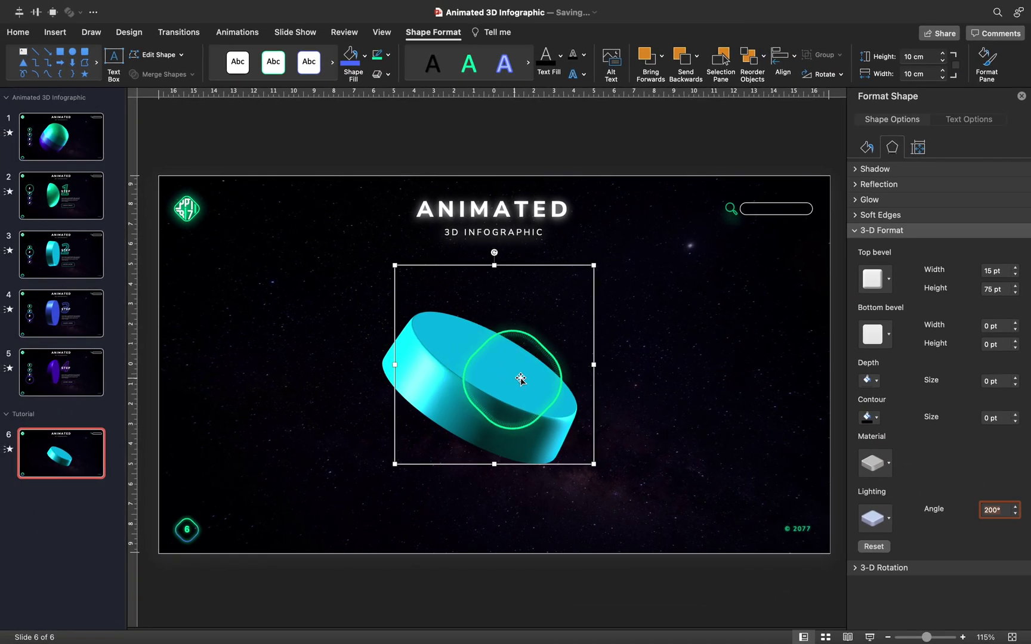
# - Duplicate the cylinder, send the copy to back and stack it beneath the cyan one
pyautogui.moveTo(525, 377)
pyautogui.mouseDown()
pyautogui.moveTo(594, 341)
pyautogui.moveTo(615, 314)
pyautogui.moveTo(531, 361)
pyautogui.mouseUp()
pyautogui.moveTo(295, 334); pyautogui.dragTo(164, 451)
pyautogui.moveTo(87, 463); pyautogui.dragTo(495, 403)
pyautogui.click(704, 57)
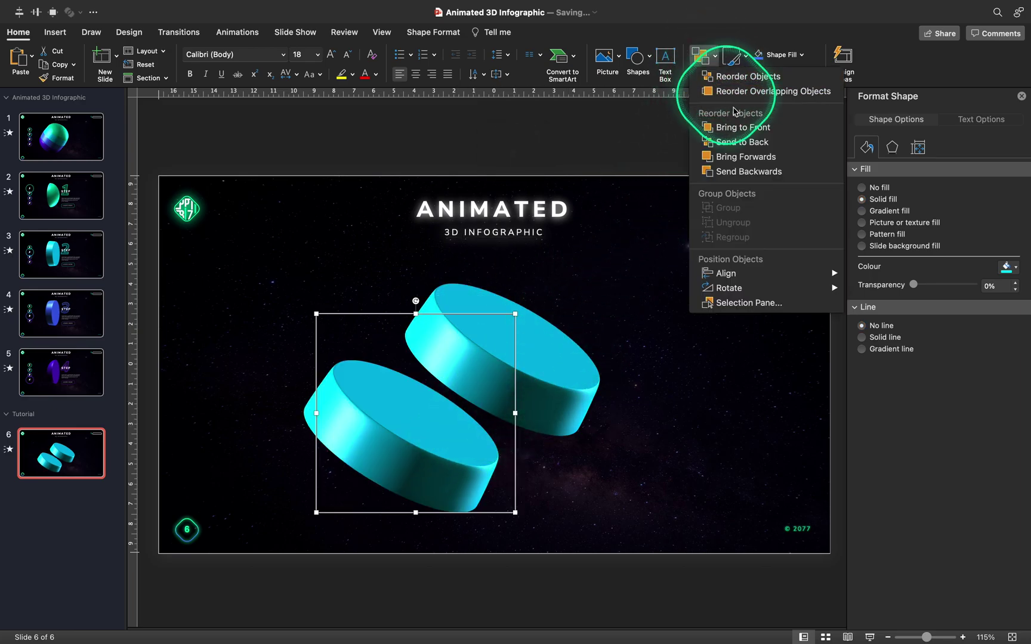
pyautogui.click(742, 142)
pyautogui.moveTo(414, 460); pyautogui.dragTo(485, 442)
# - Colour the copy blue, zero its top bevel and give it a 15 × 75 pt bottom bevel
pyautogui.click(1014, 268)
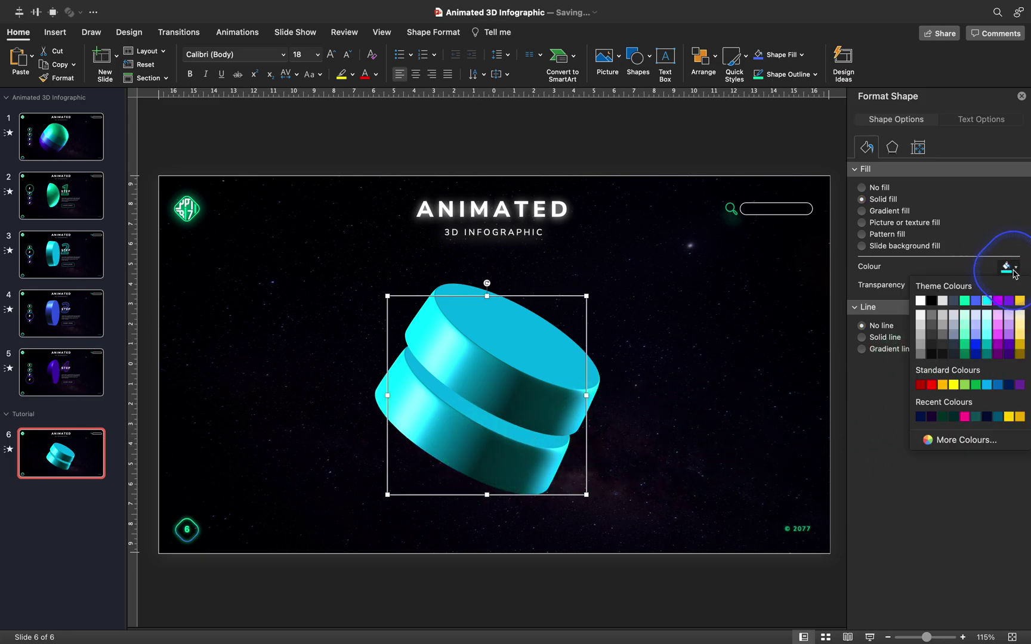
pyautogui.click(982, 303)
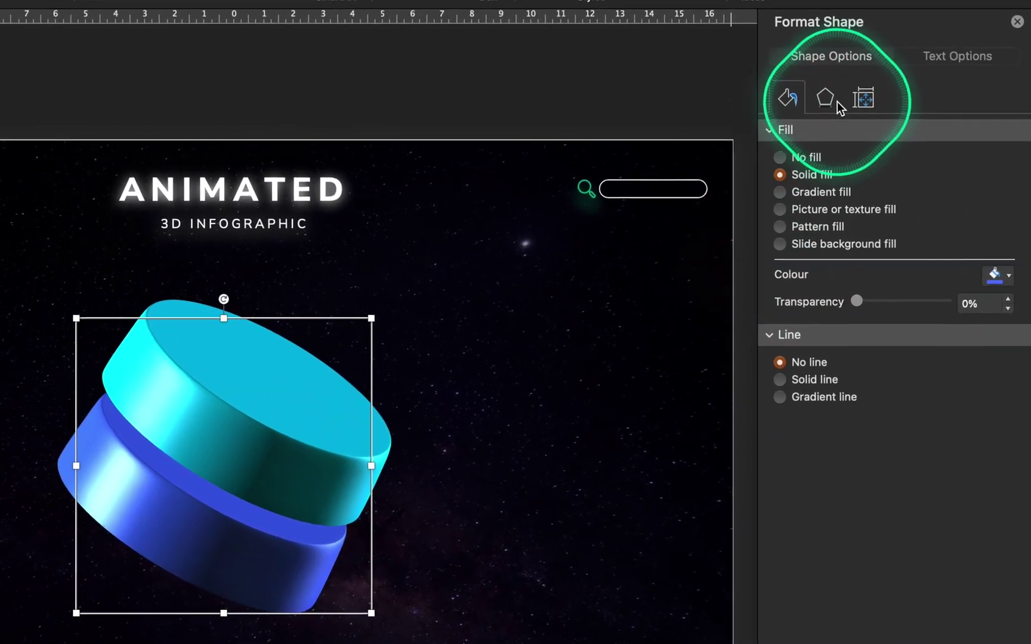
pyautogui.click(892, 147)
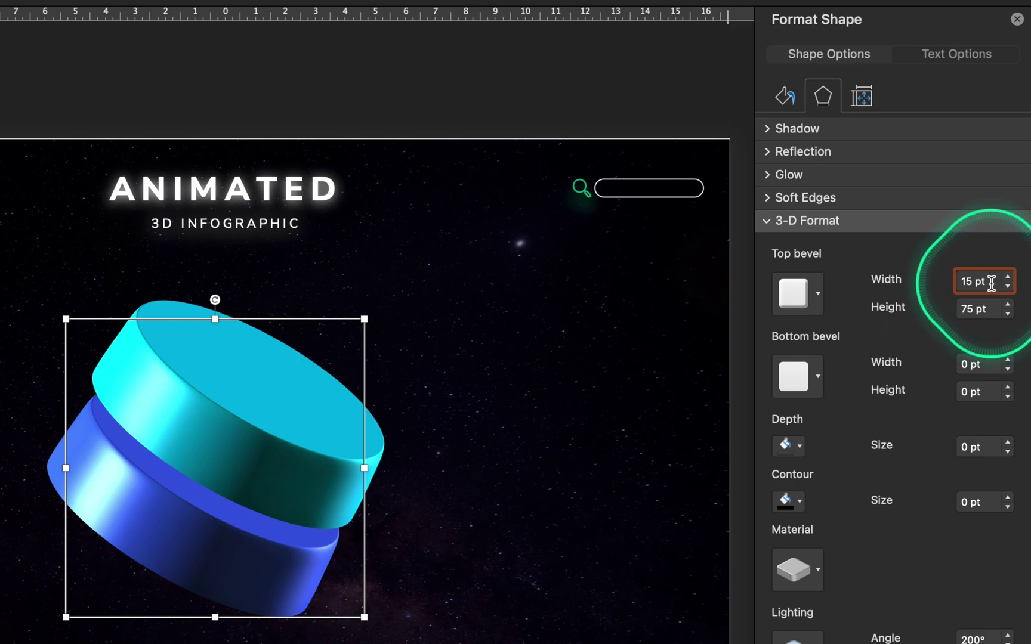
pyautogui.press('super+a')
pyautogui.press('Tab')
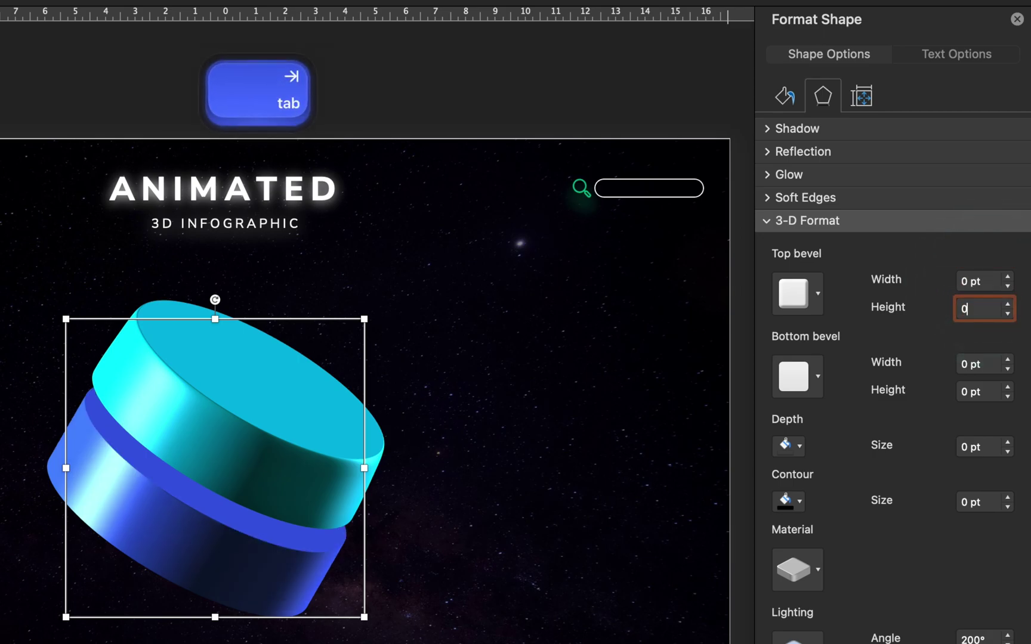
pyautogui.write('0')
pyautogui.press('Tab')
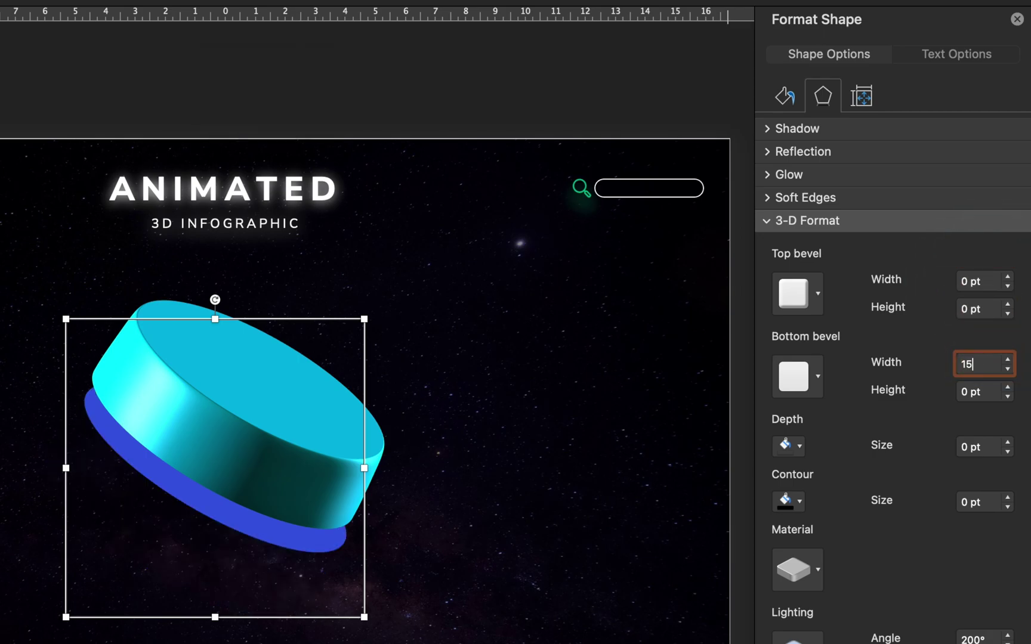
pyautogui.press('Tab')
pyautogui.press('Return')
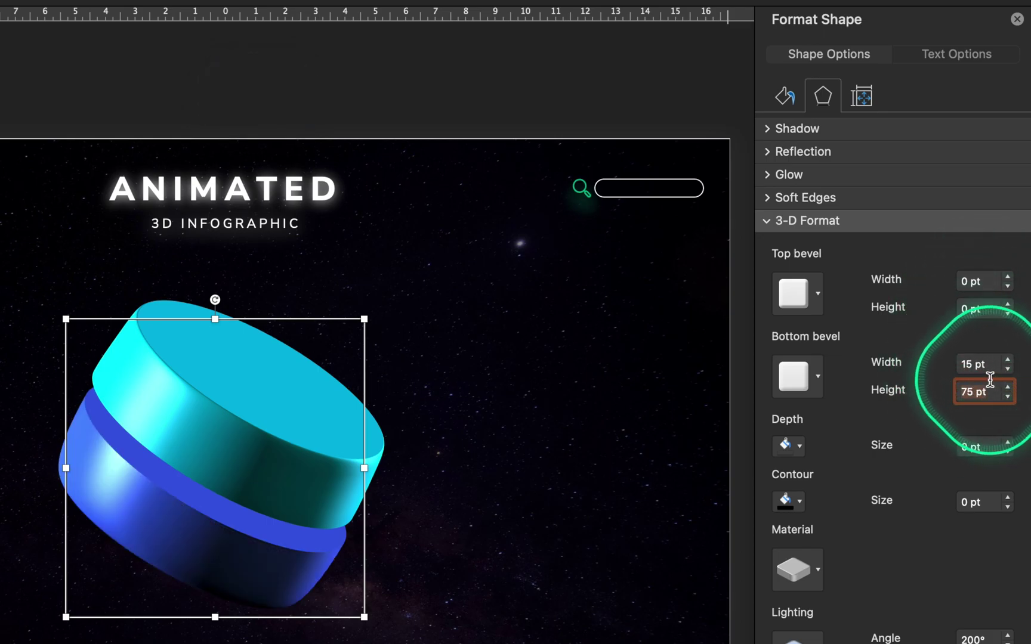
pyautogui.moveTo(226, 555); pyautogui.dragTo(231, 531)
pyautogui.click(40, 506)
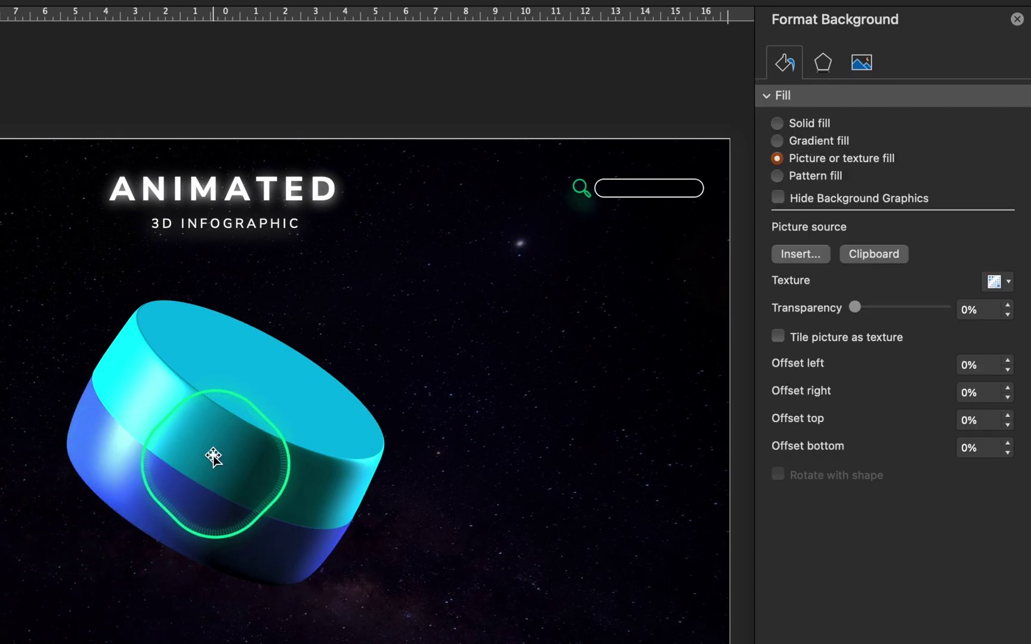
# - Duplicate the cyan cylinder and fill the copy green
pyautogui.click(239, 453)
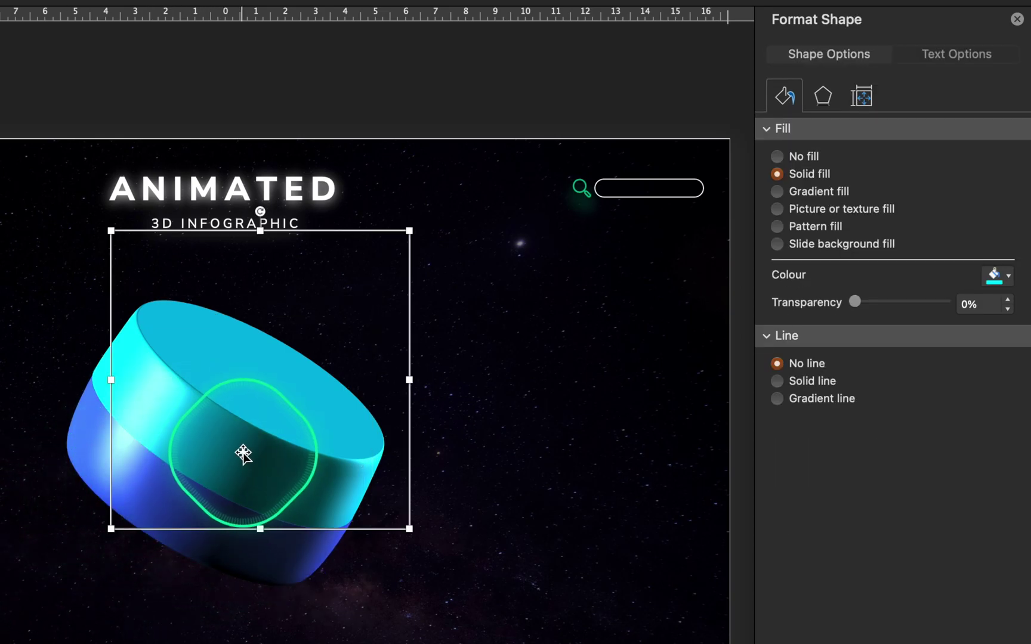
pyautogui.moveTo(243, 455); pyautogui.dragTo(441, 422)
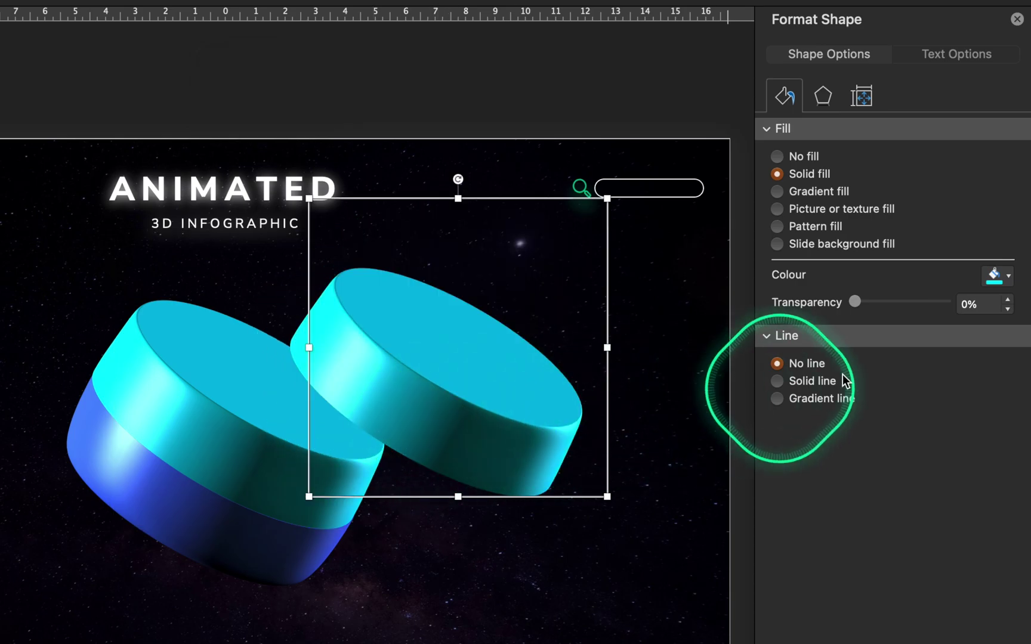
pyautogui.click(1003, 275)
pyautogui.click(936, 343)
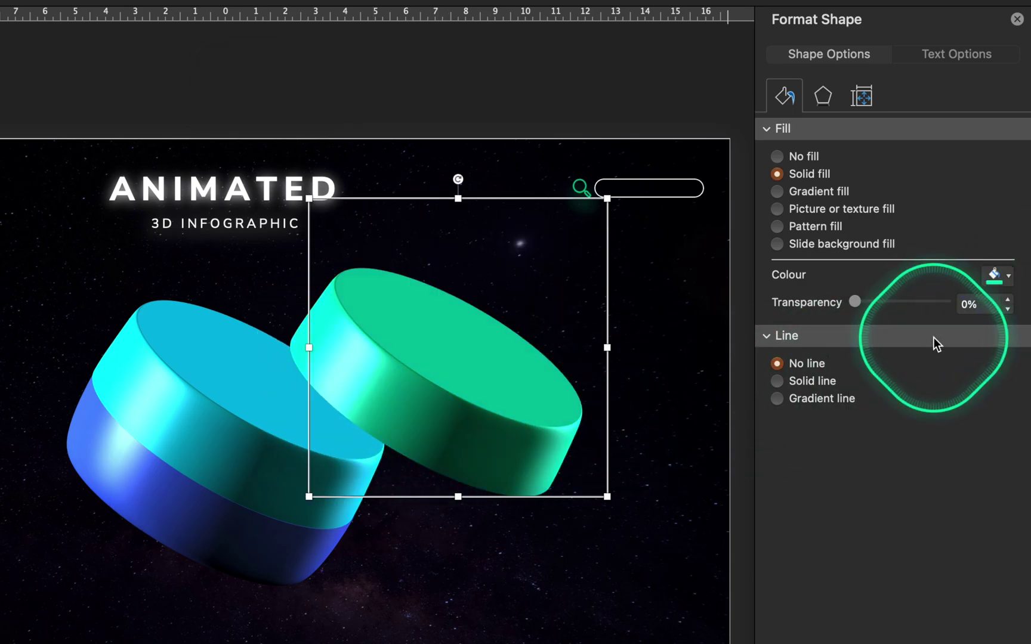
# - Give the green copy a Circle top bevel 150 pt wide and 100 pt high
pyautogui.click(823, 94)
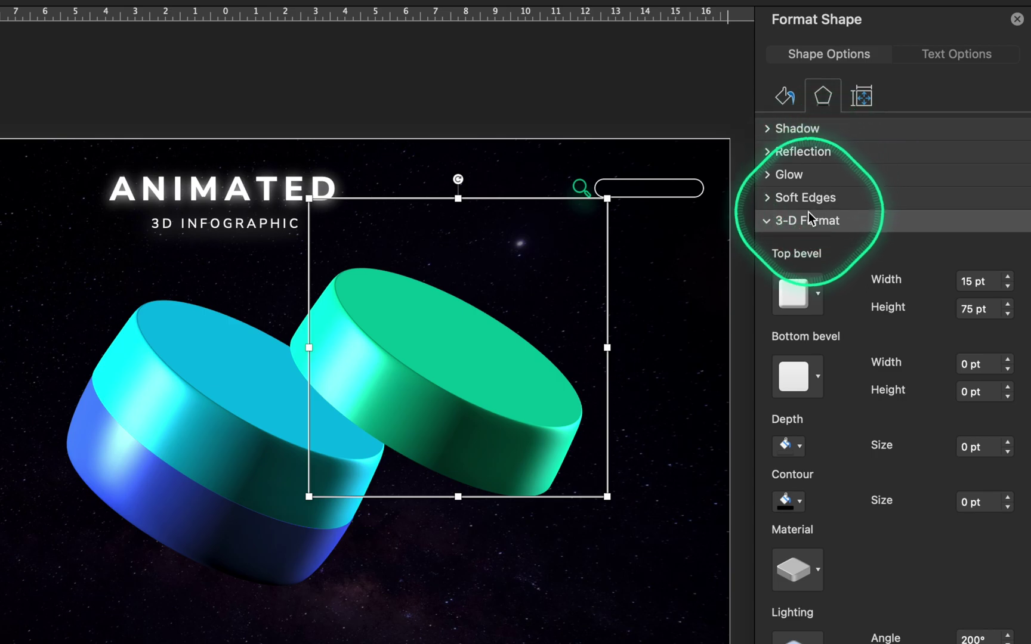
pyautogui.click(809, 295)
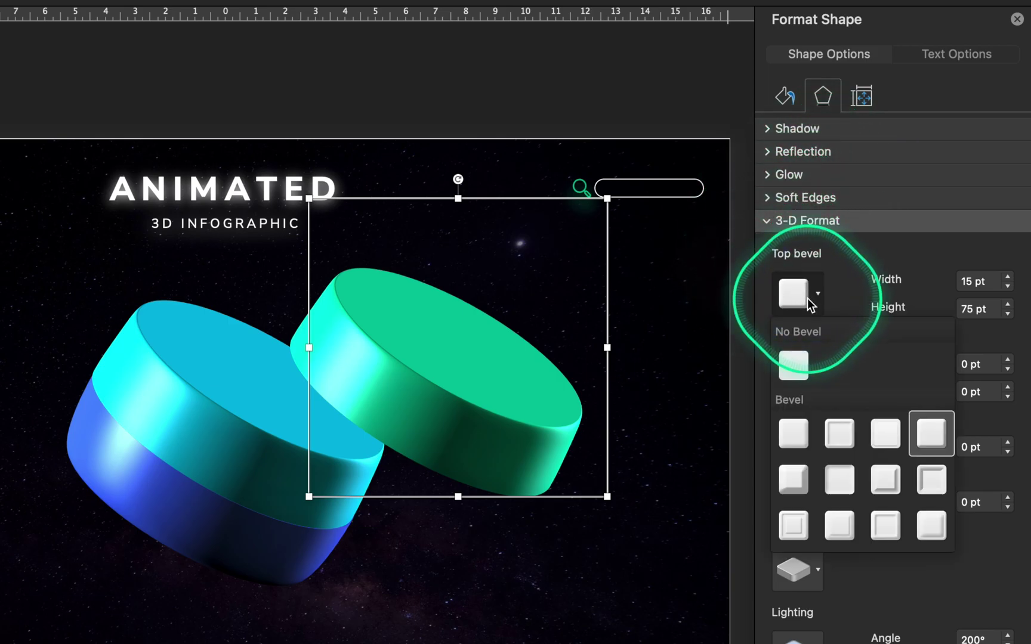
pyautogui.click(790, 445)
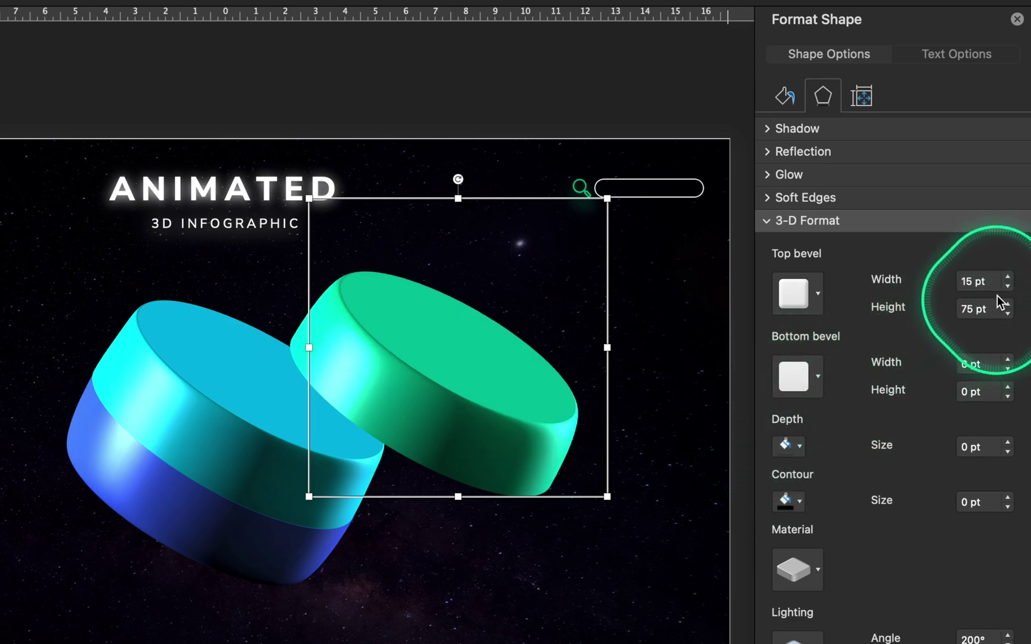
pyautogui.press('super+a')
pyautogui.write('1')
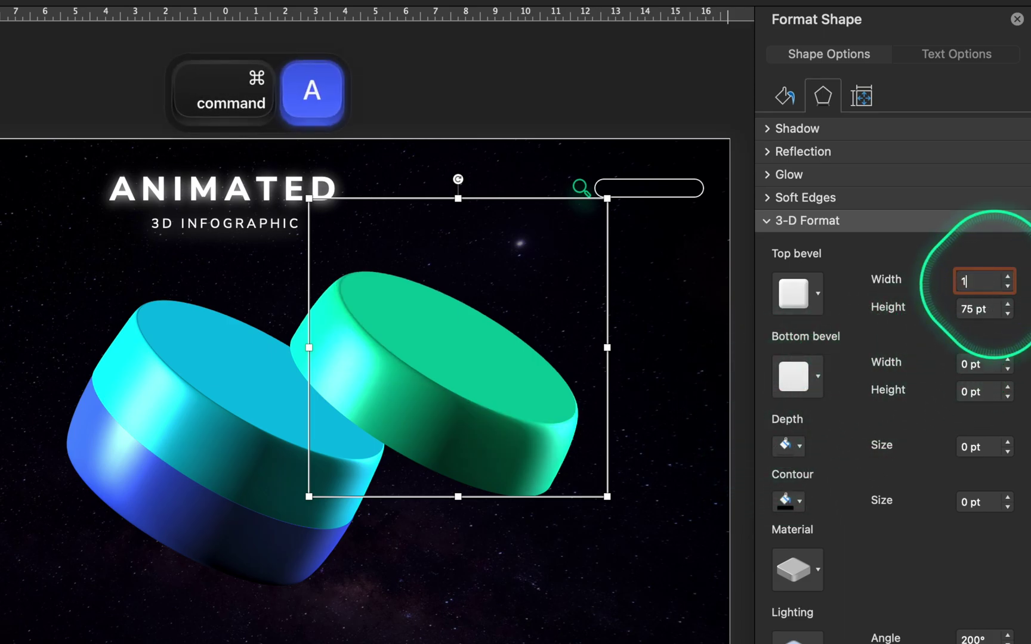
pyautogui.write('50')
pyautogui.press('Tab')
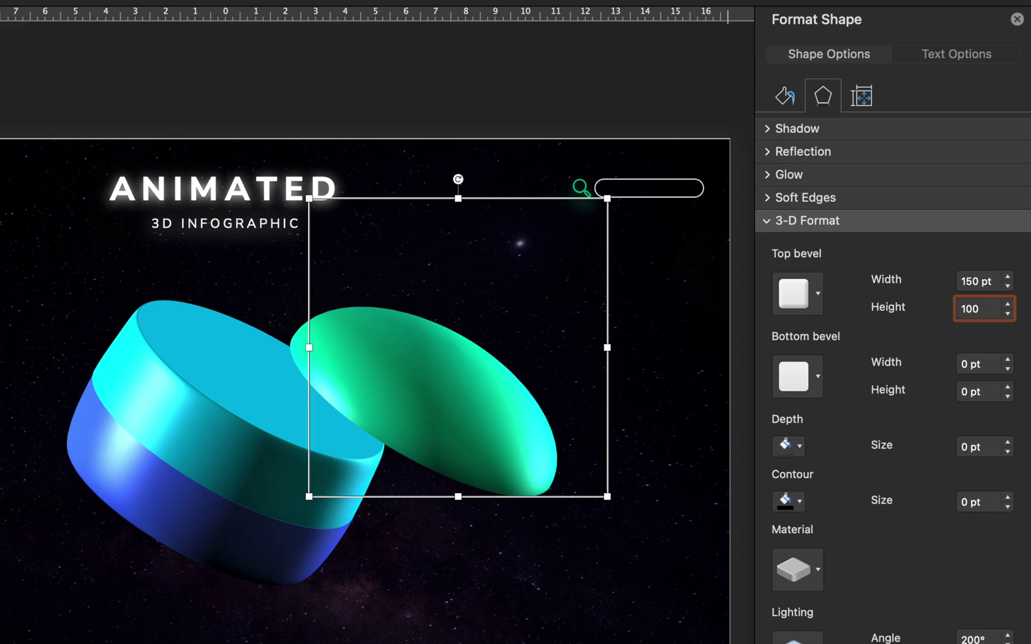
pyautogui.write('100')
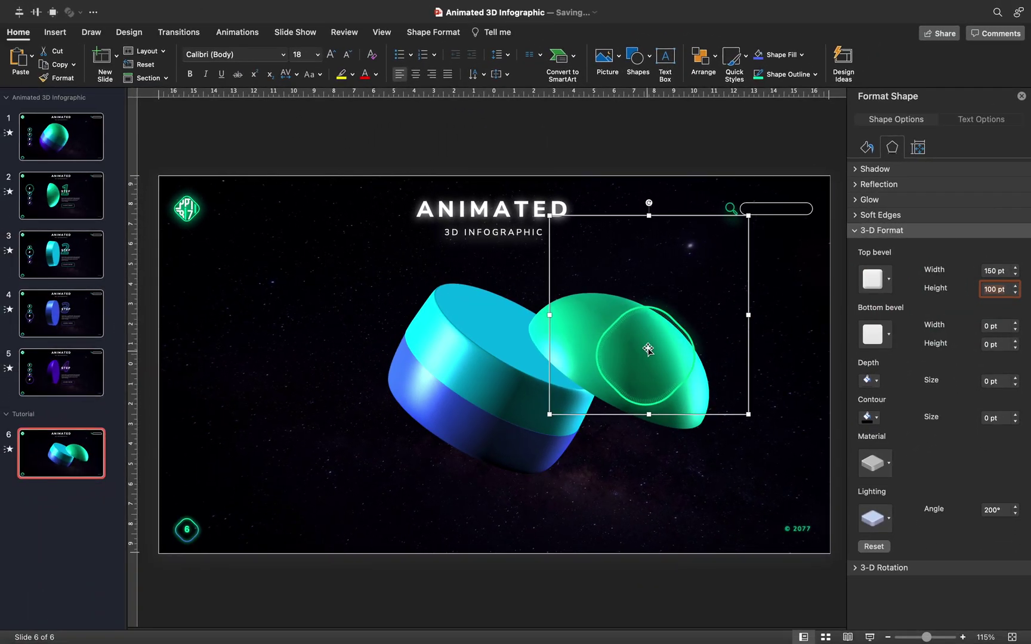
# - Seat the green dome on top of the stack
pyautogui.moveTo(634, 354); pyautogui.dragTo(542, 311)
pyautogui.moveTo(661, 396); pyautogui.dragTo(639, 372)
pyautogui.moveTo(637, 371)
pyautogui.mouseDown()
pyautogui.moveTo(554, 317)
pyautogui.moveTo(714, 304)
pyautogui.moveTo(569, 327)
pyautogui.moveTo(543, 321)
pyautogui.moveTo(387, 472)
pyautogui.moveTo(389, 490)
pyautogui.mouseUp()
pyautogui.click(544, 320)
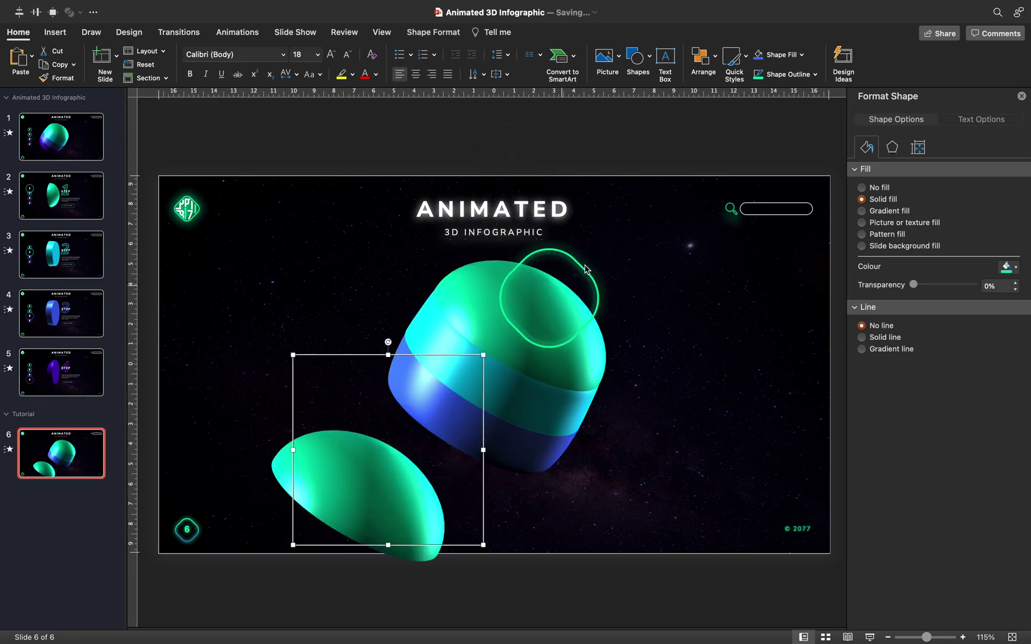
# - Send the lower green copy to back, tuck it under the blue cylinder and colour it purple
pyautogui.click(702, 57)
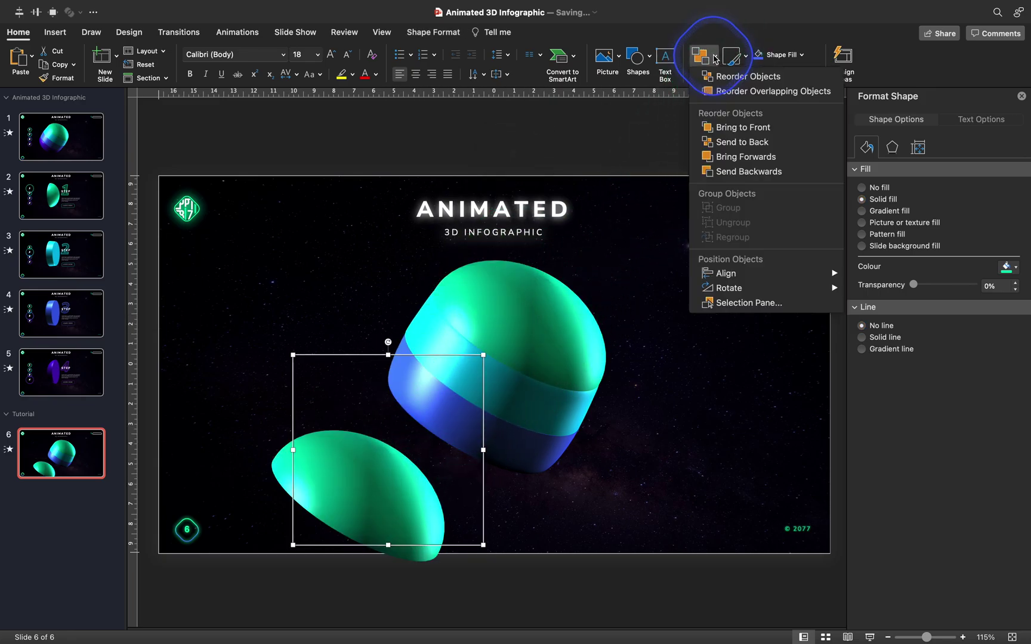
pyautogui.click(740, 143)
pyautogui.moveTo(387, 482); pyautogui.dragTo(447, 464)
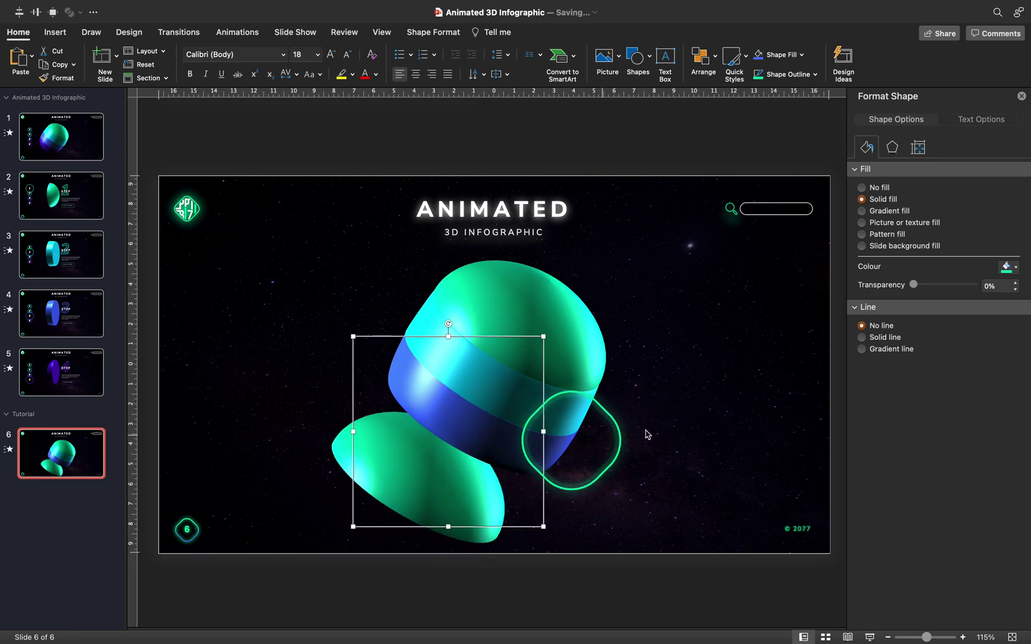
pyautogui.click(1009, 269)
pyautogui.click(1007, 299)
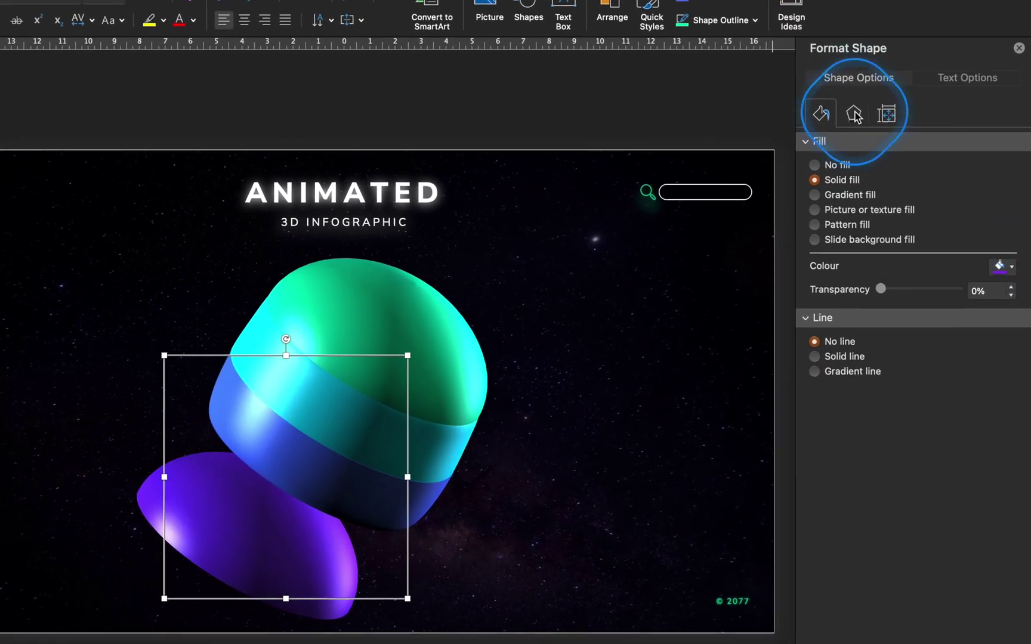
# - Set its top bevel to 0 × 0 pt and bottom bevel to 150 × 100 pt, placed under the stack
pyautogui.click(855, 115)
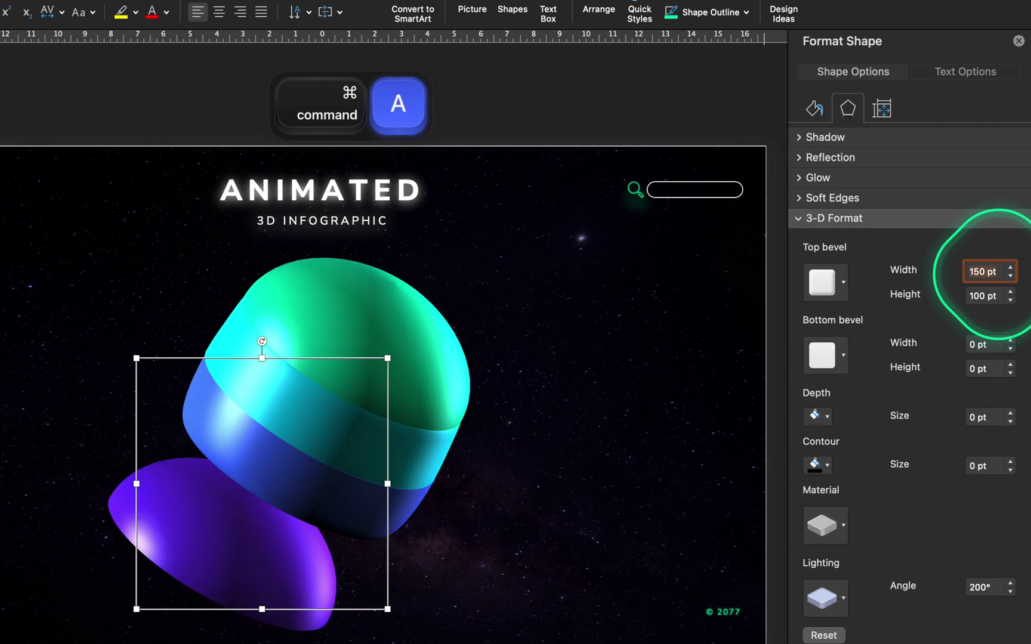
pyautogui.press('Tab')
pyautogui.press('Tab')
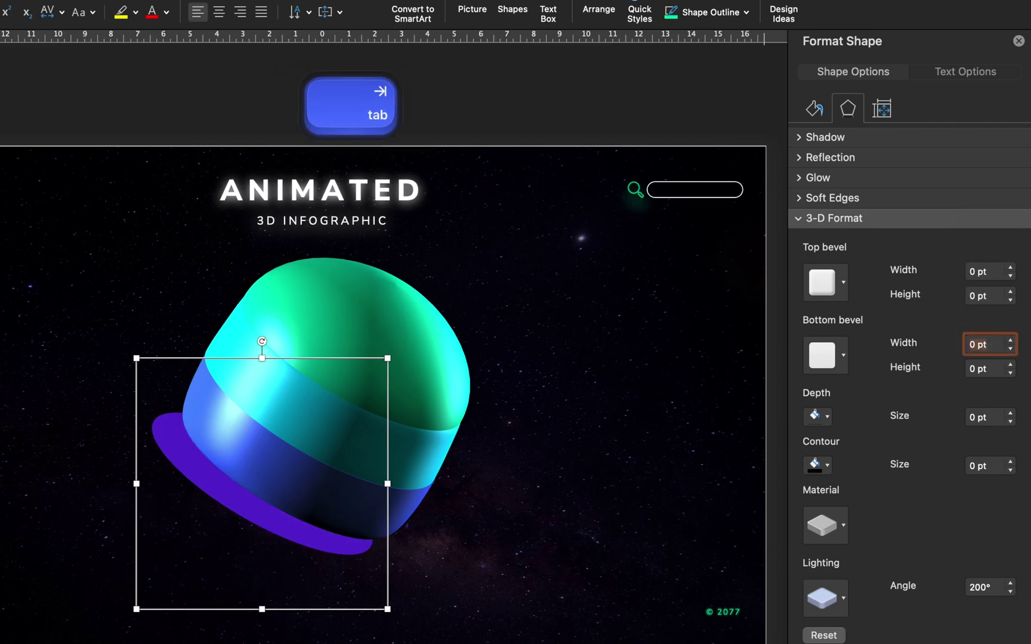
pyautogui.write('150')
pyautogui.press('Tab')
pyautogui.write('100')
pyautogui.press('Tab')
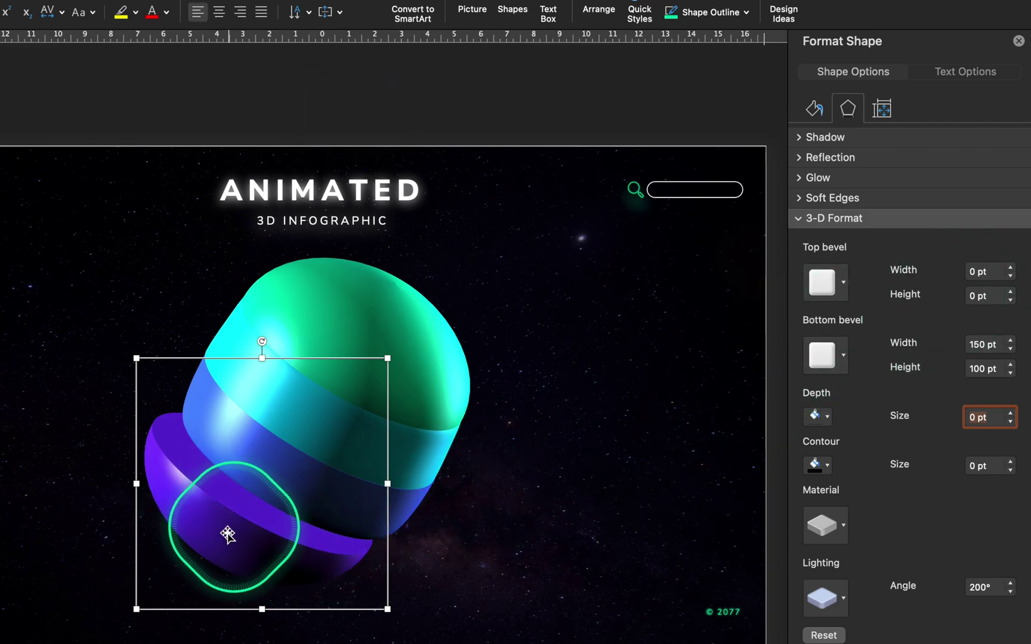
pyautogui.moveTo(223, 534); pyautogui.dragTo(602, 484)
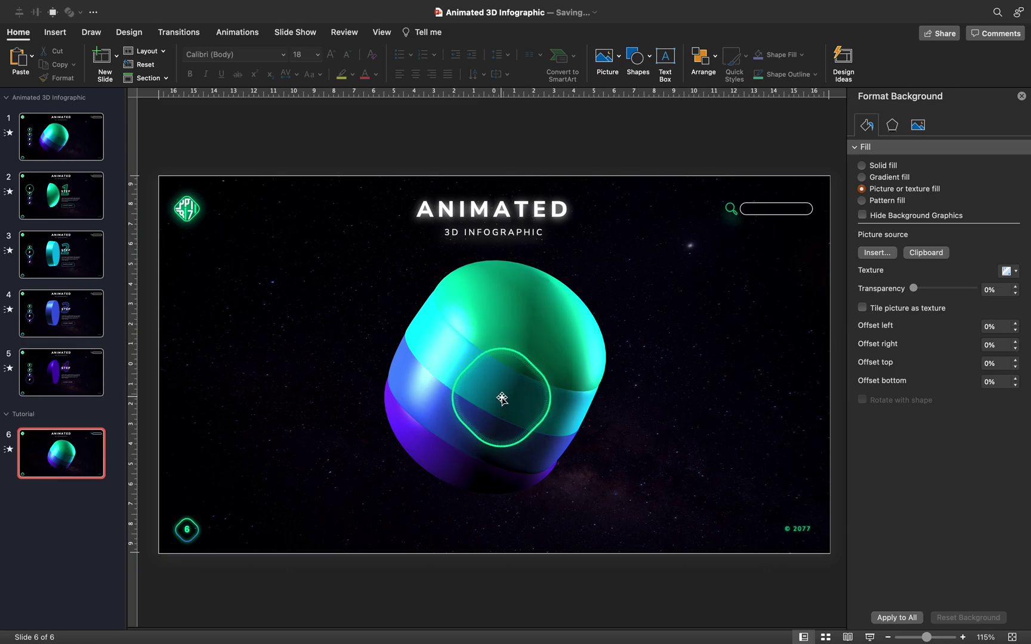
# - Add a Lines motion path to the green top disk pointing down-right and show the Animation Pane
pyautogui.moveTo(577, 327); pyautogui.dragTo(492, 308)
pyautogui.click(350, 155)
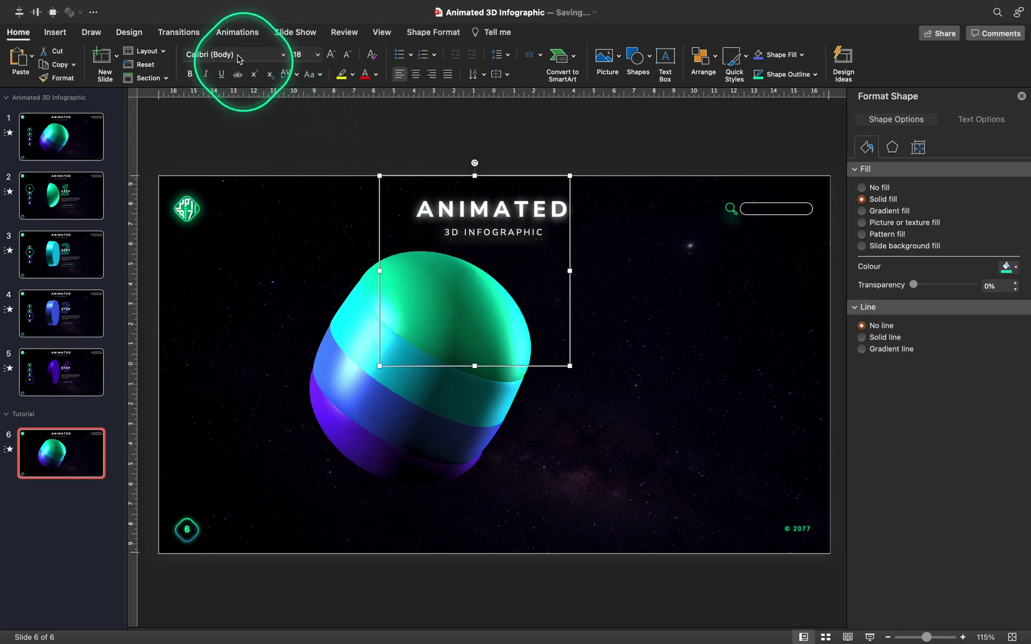
pyautogui.click(236, 39)
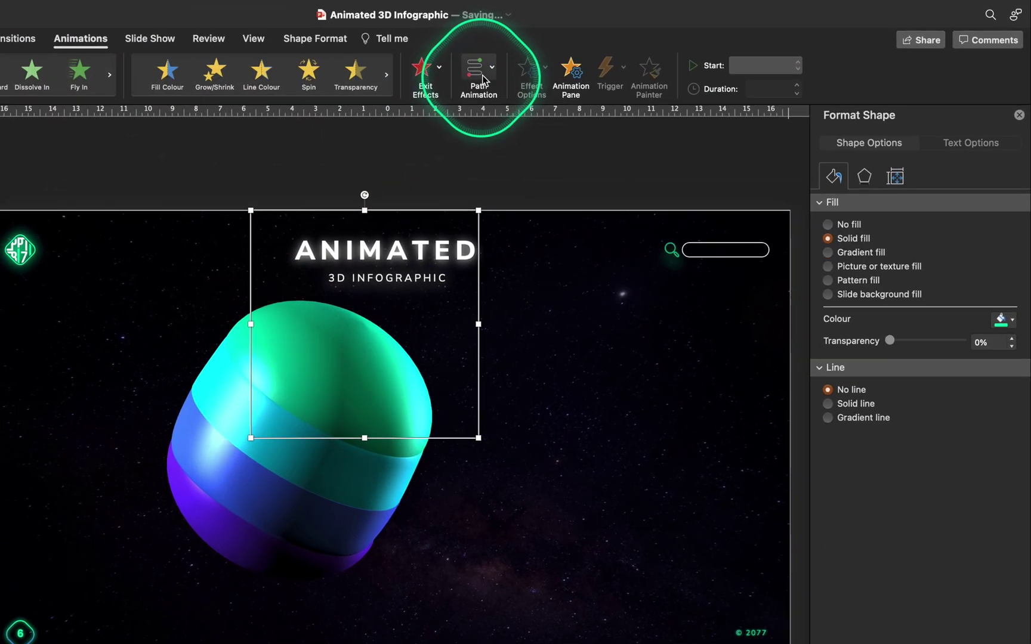
pyautogui.click(577, 62)
pyautogui.click(507, 227)
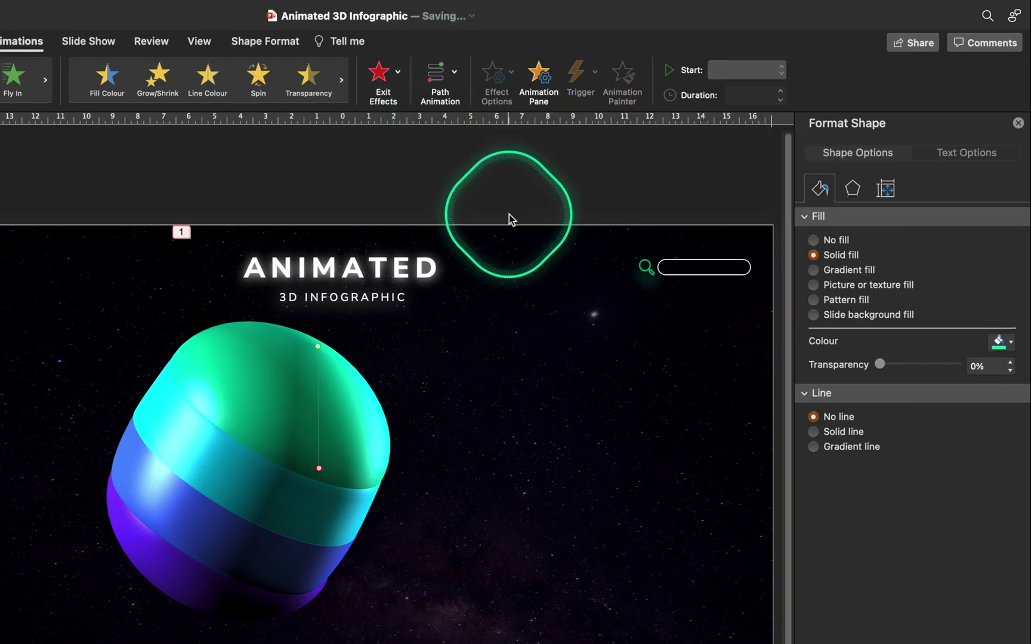
pyautogui.moveTo(438, 432)
pyautogui.mouseDown()
pyautogui.moveTo(331, 482)
pyautogui.moveTo(455, 428)
pyautogui.mouseUp()
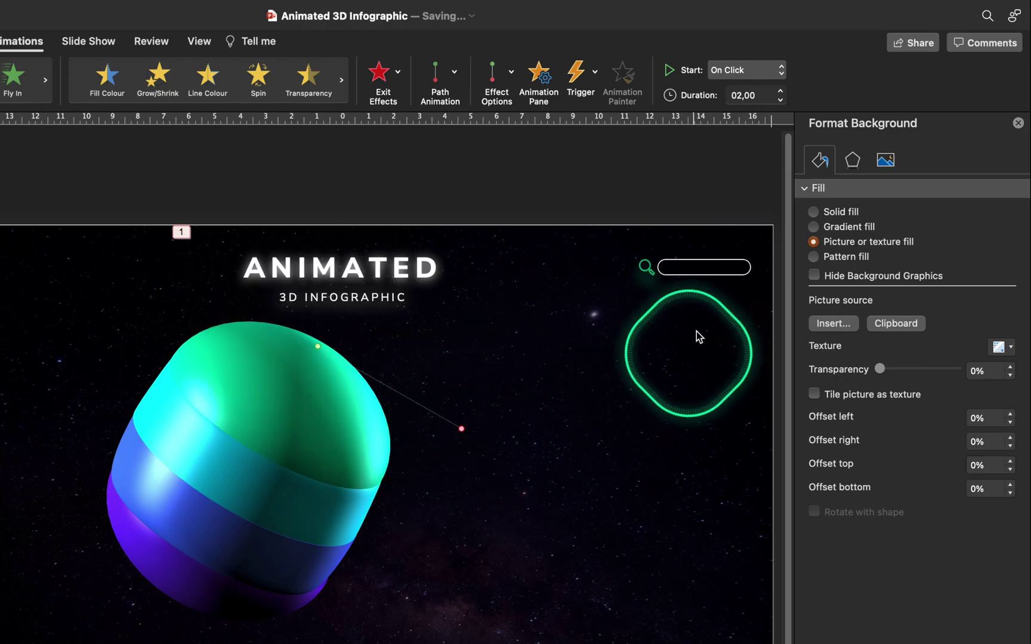
pyautogui.click(540, 87)
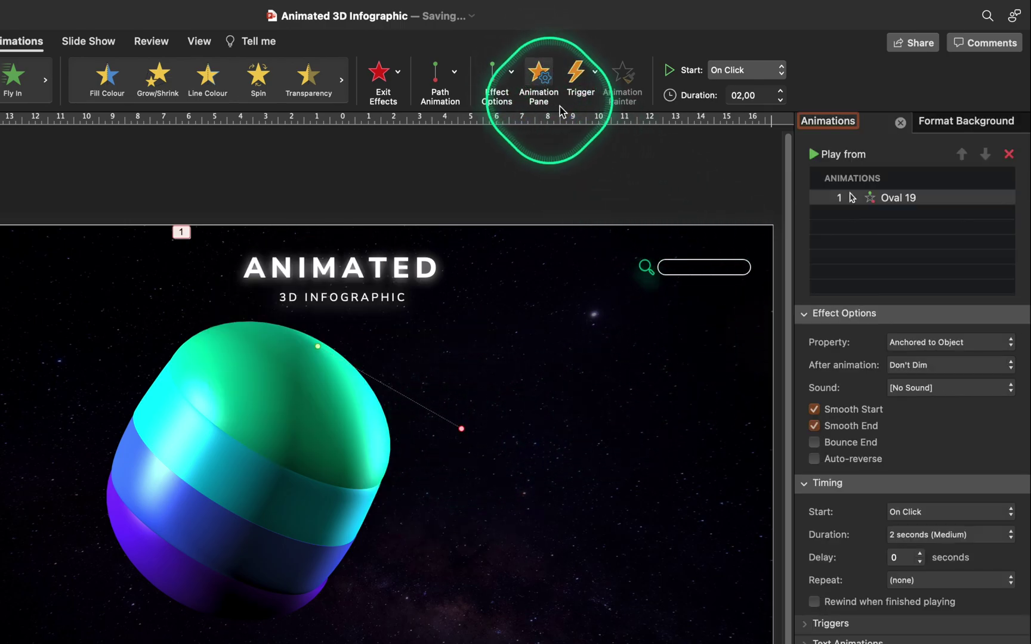
# - Set Oval 19's motion to start With Previous, auto-reverse, repeat Until End of Slide, and preview it
pyautogui.click(783, 76)
pyautogui.click(746, 87)
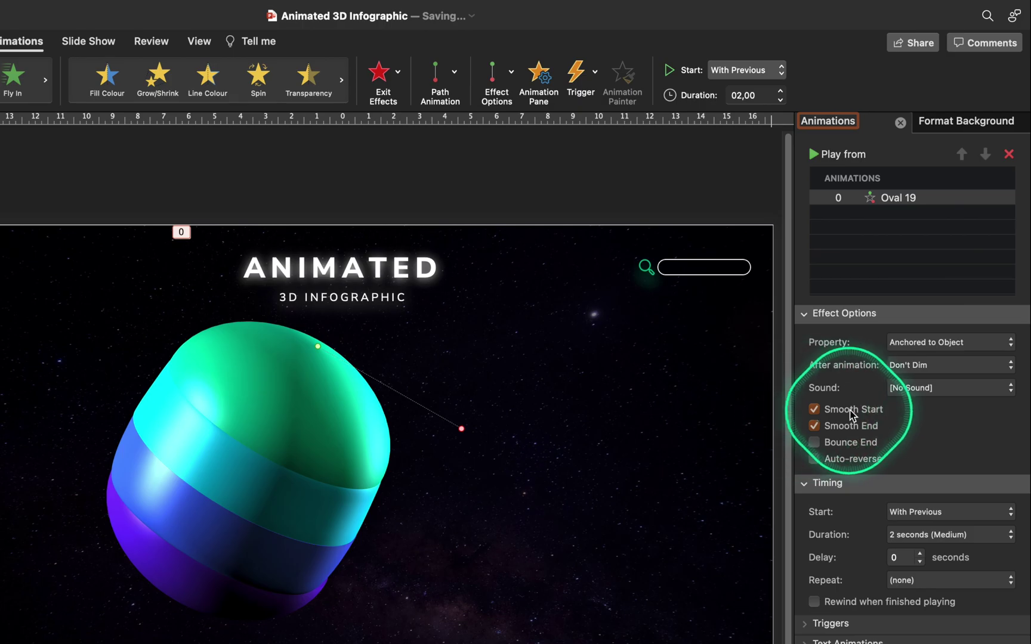
pyautogui.click(814, 460)
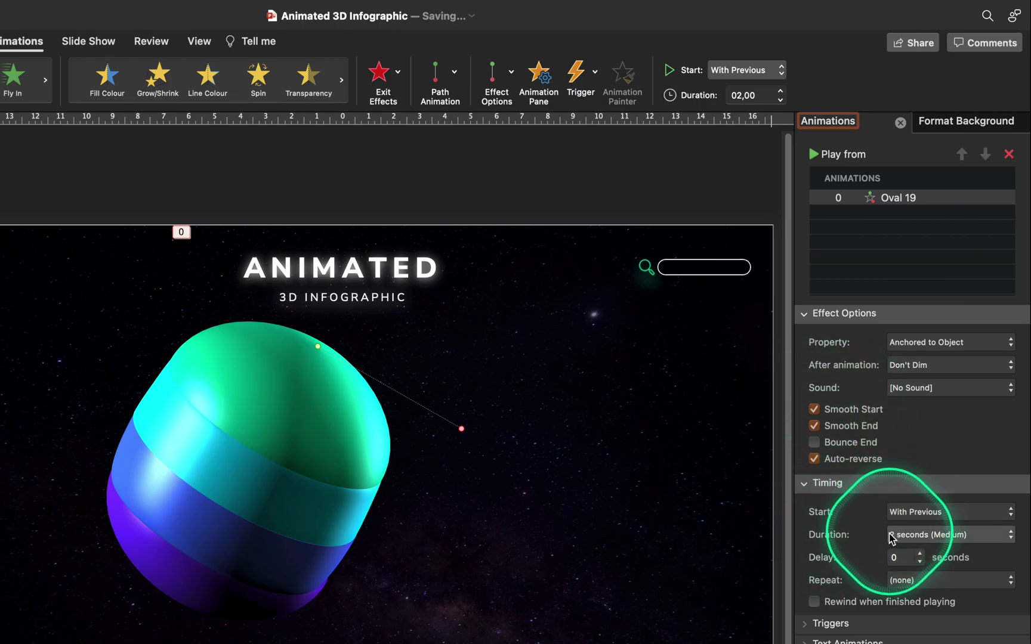
pyautogui.click(911, 584)
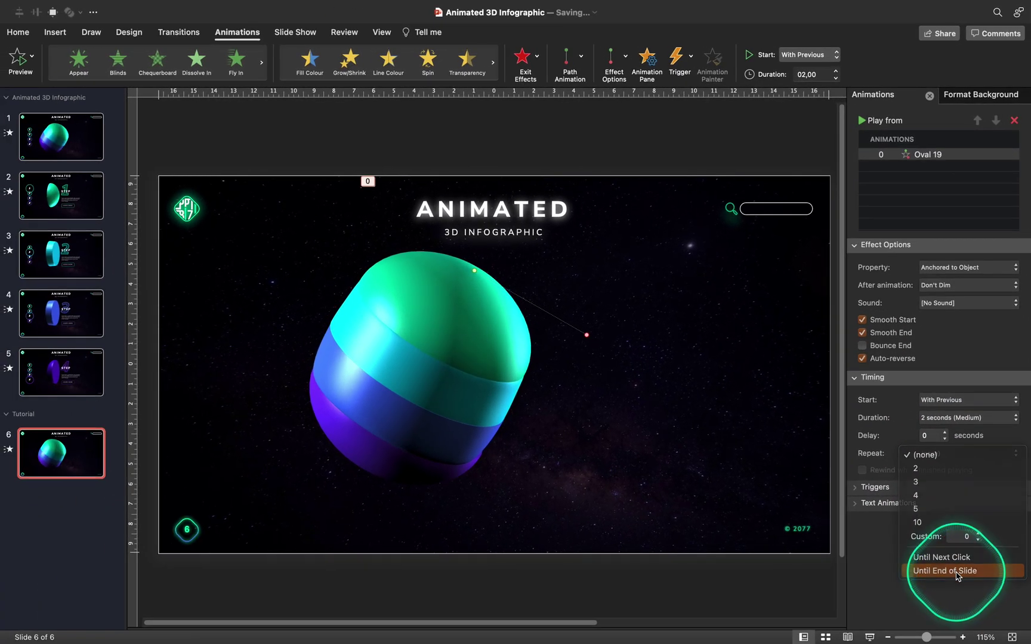
pyautogui.click(956, 572)
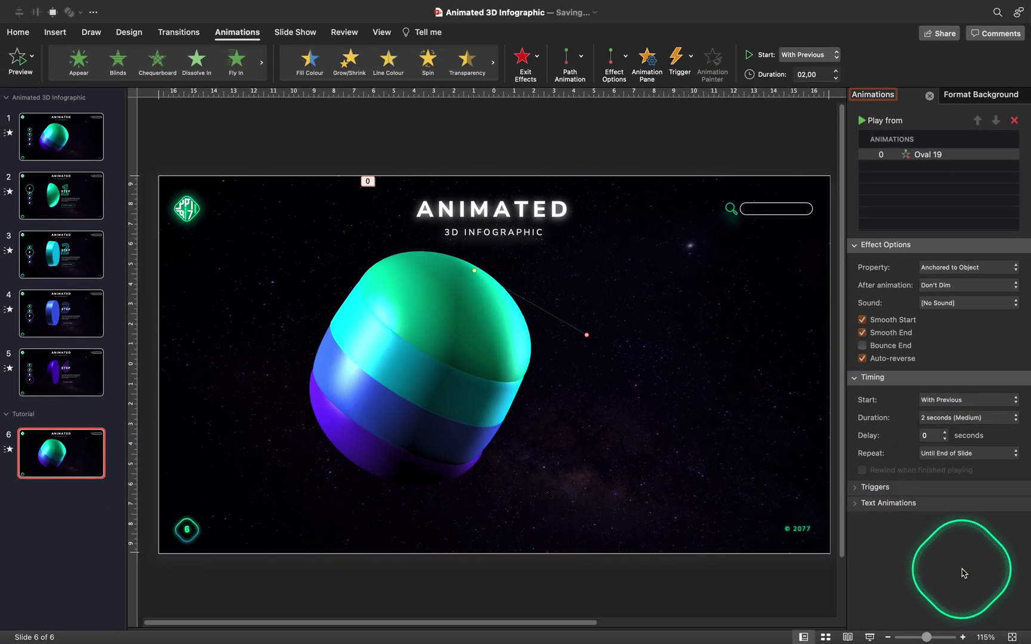
pyautogui.click(885, 120)
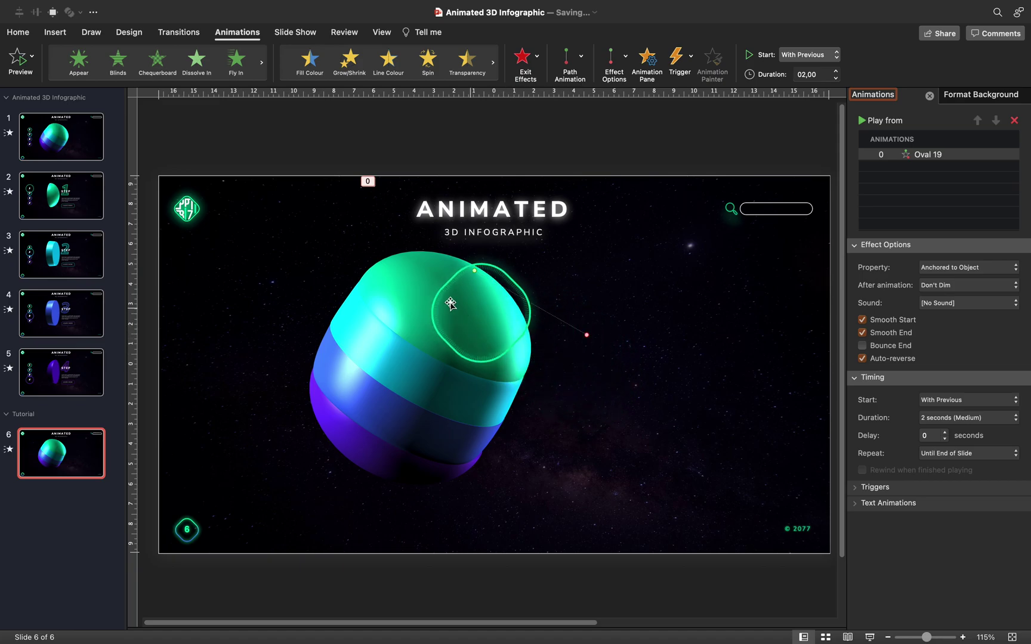
# - Copy the top disk's motion onto the other disks with Animation Painter and preview
pyautogui.click(424, 295)
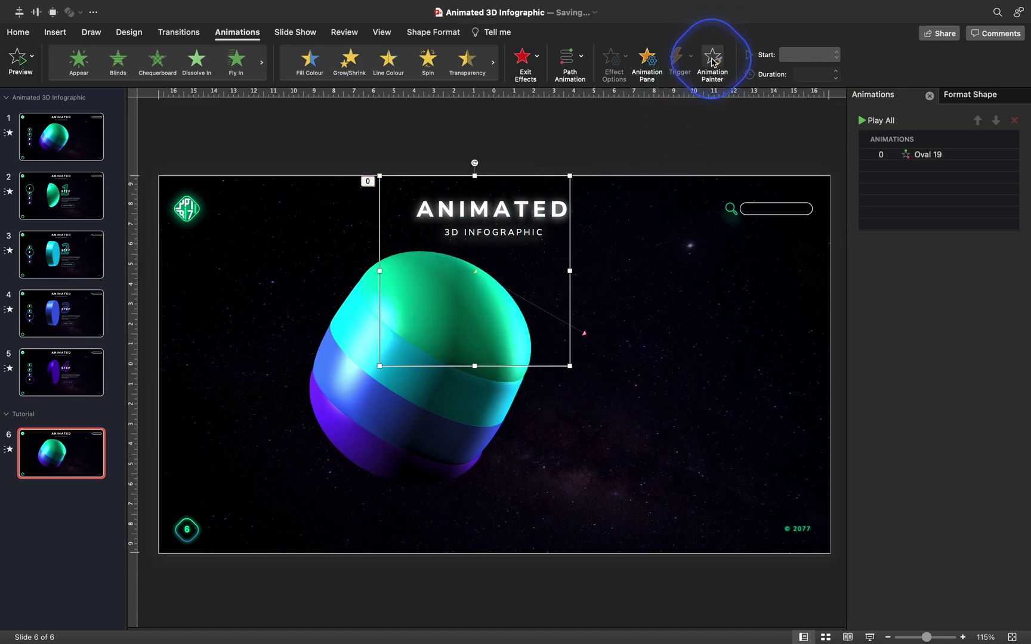
pyautogui.click(708, 71)
pyautogui.click(354, 339)
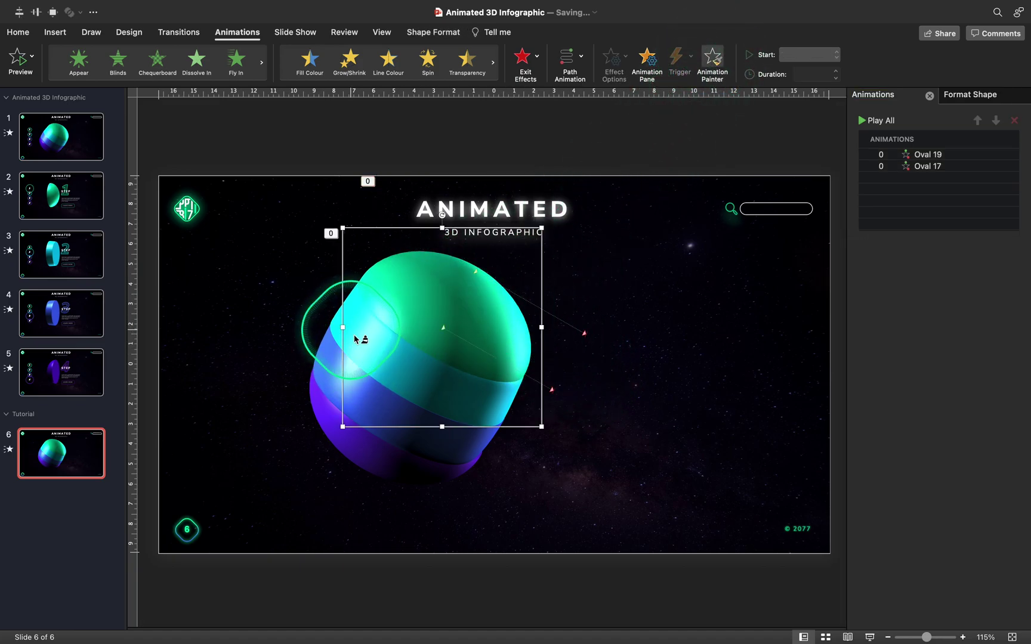
pyautogui.click(333, 387)
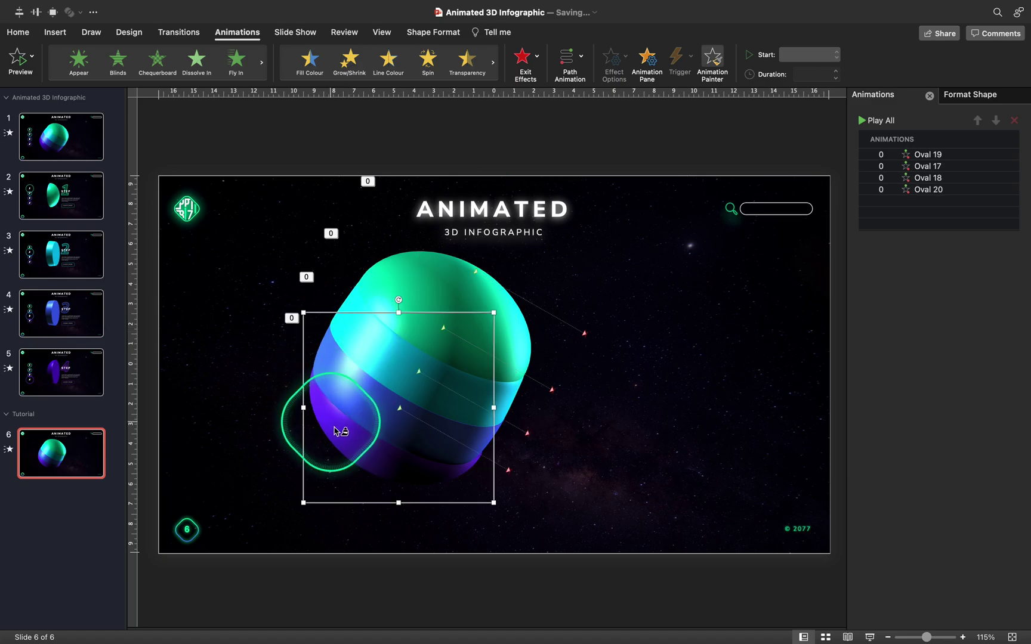
pyautogui.click(882, 121)
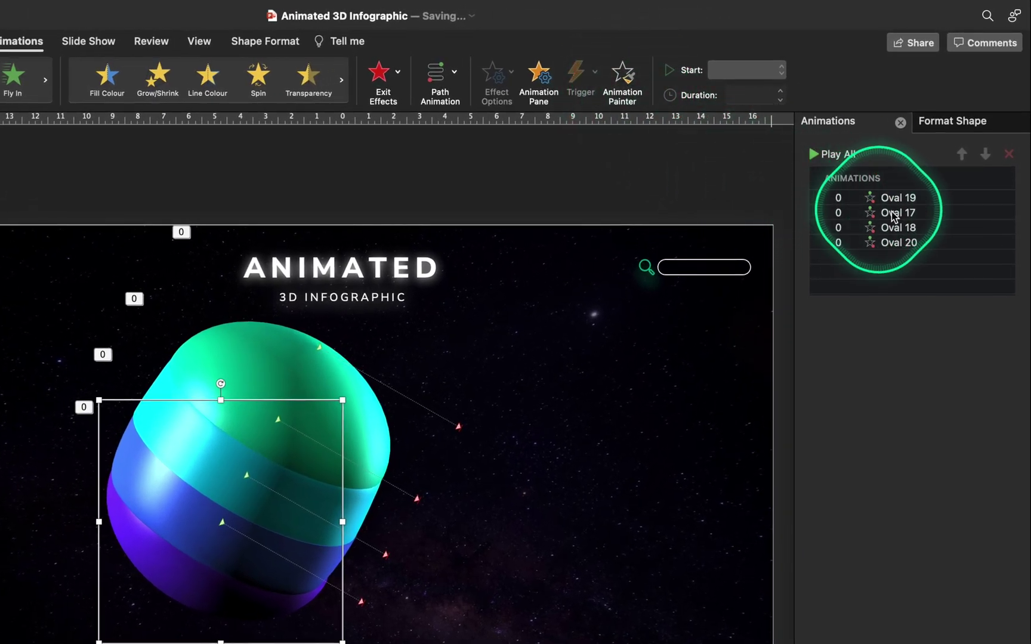
# - Stagger Ovals 17, 18 and 20 with 0.4, 0.8 and 1.2 s delays, preview, and run the slide show
pyautogui.click(929, 173)
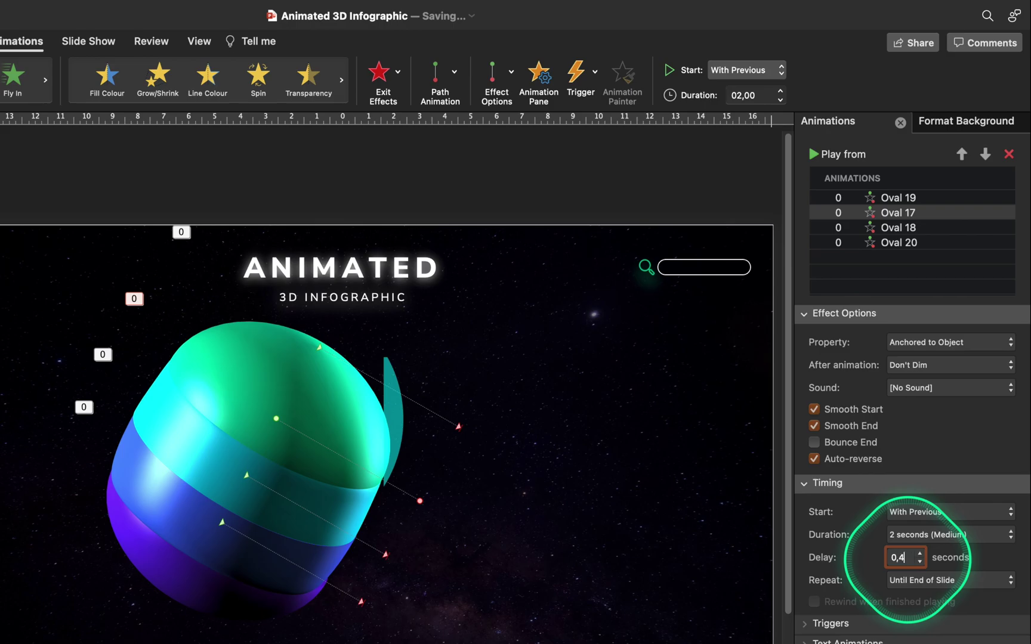
pyautogui.click(889, 227)
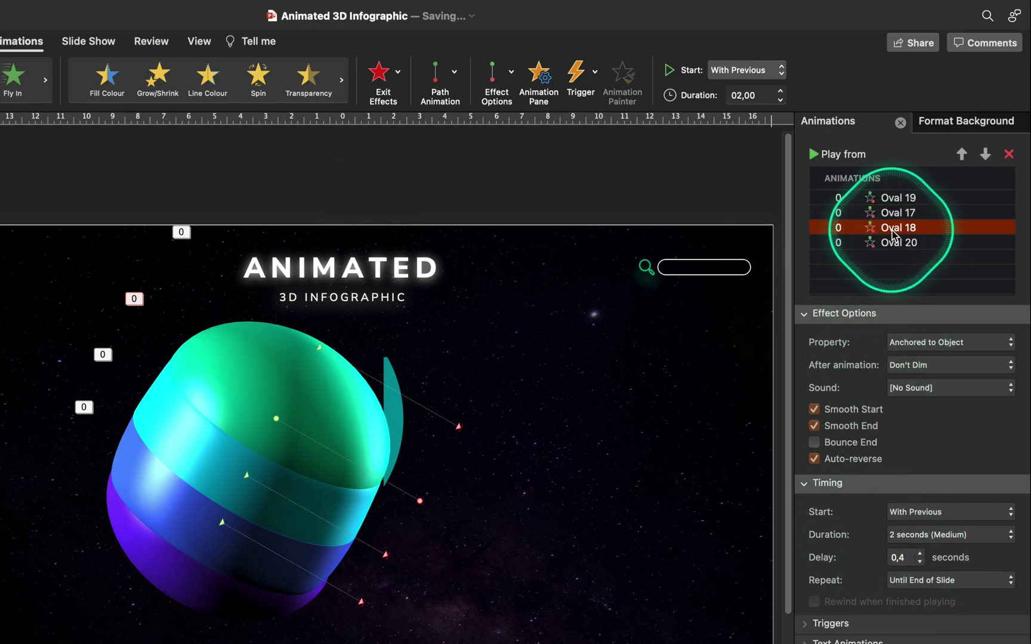
pyautogui.click(912, 555)
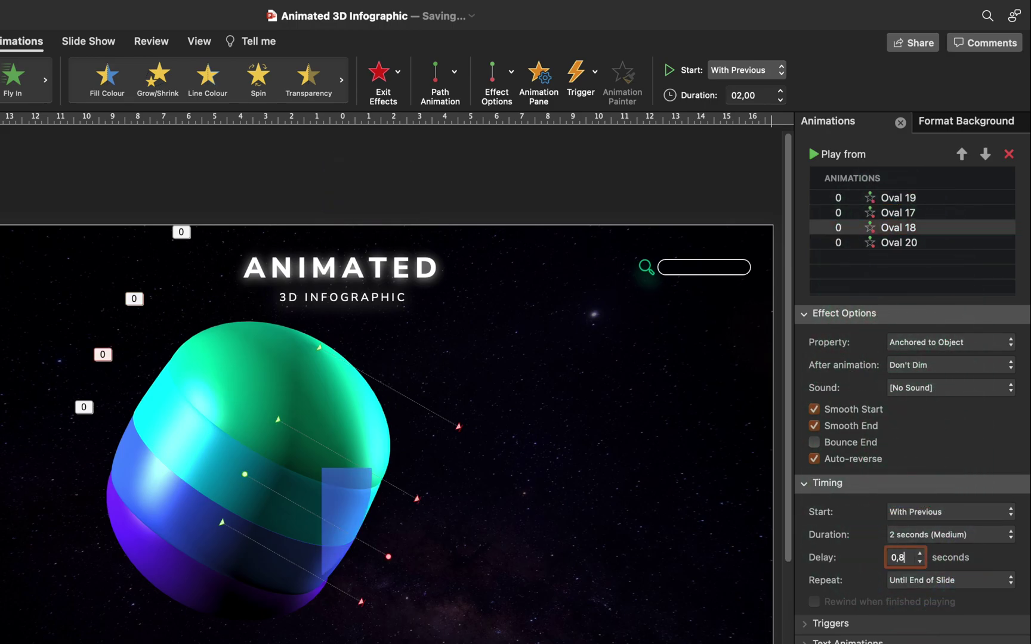
pyautogui.click(903, 243)
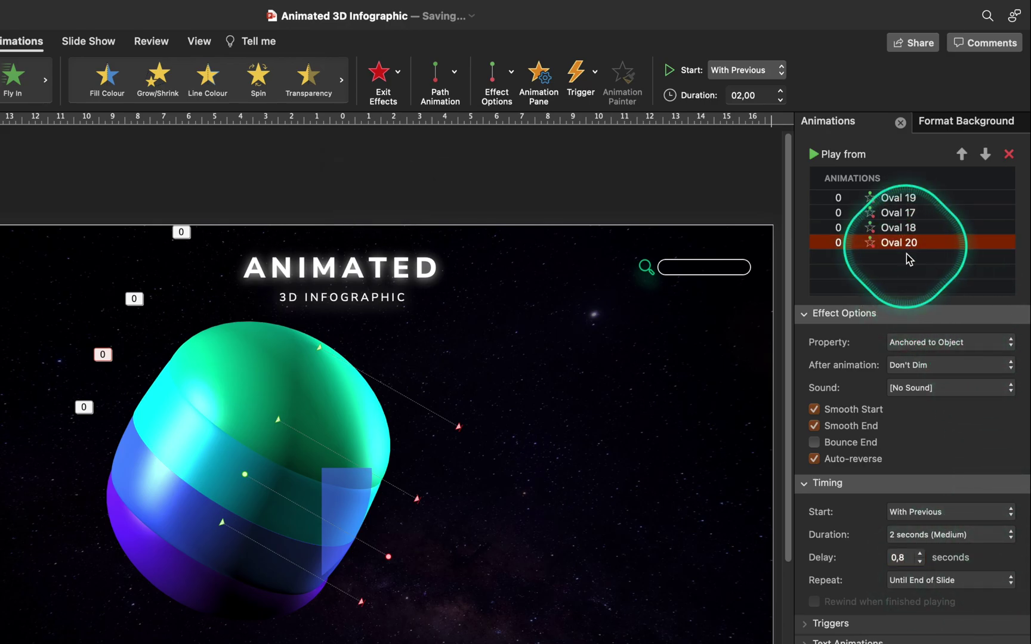
pyautogui.click(906, 558)
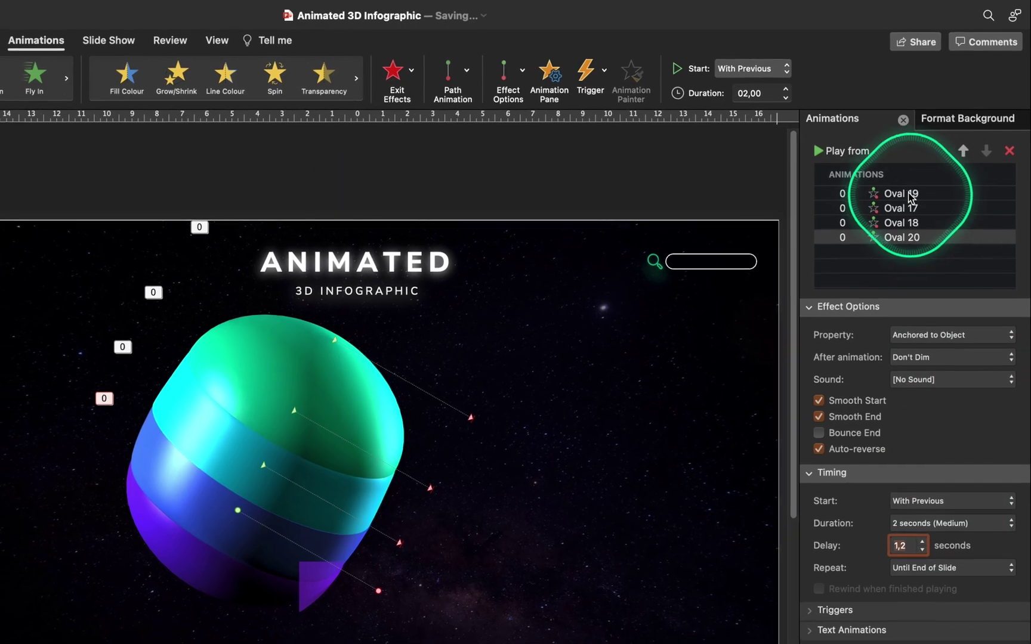
pyautogui.click(850, 154)
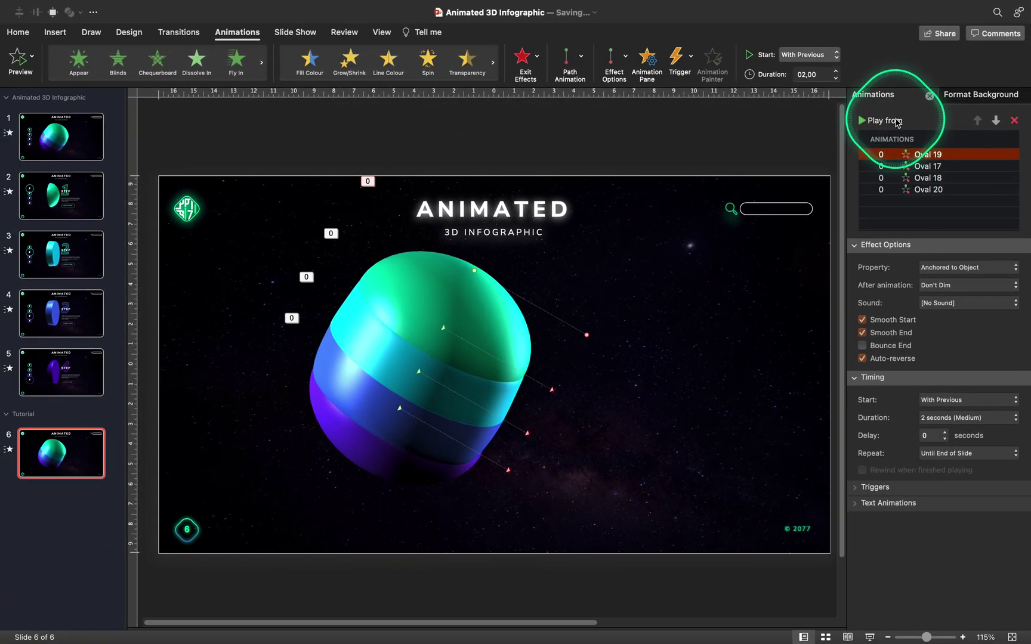
pyautogui.click(884, 121)
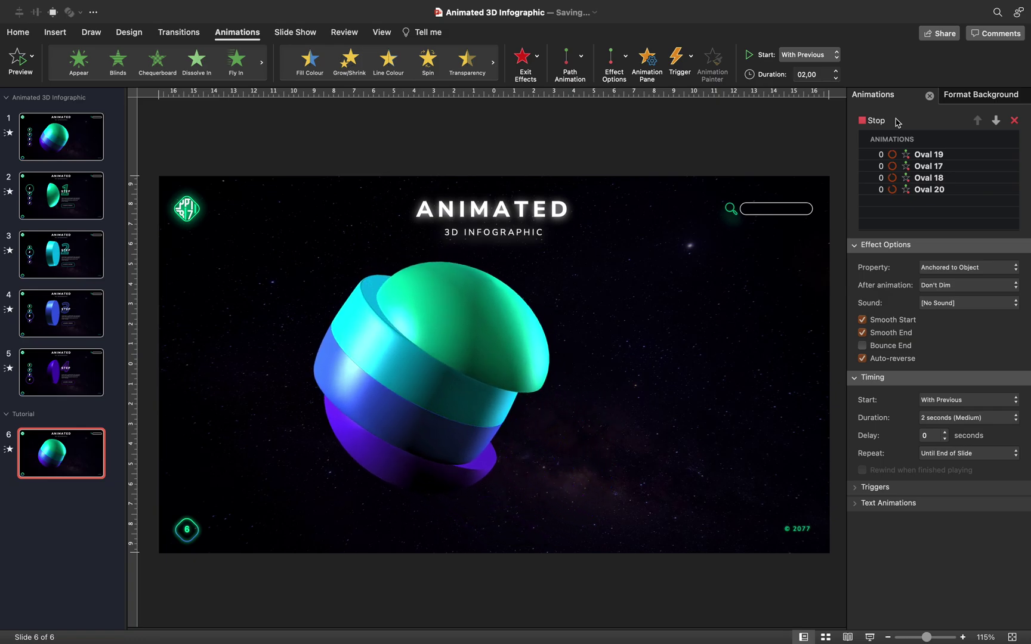
pyautogui.click(850, 151)
pyautogui.click(531, 346)
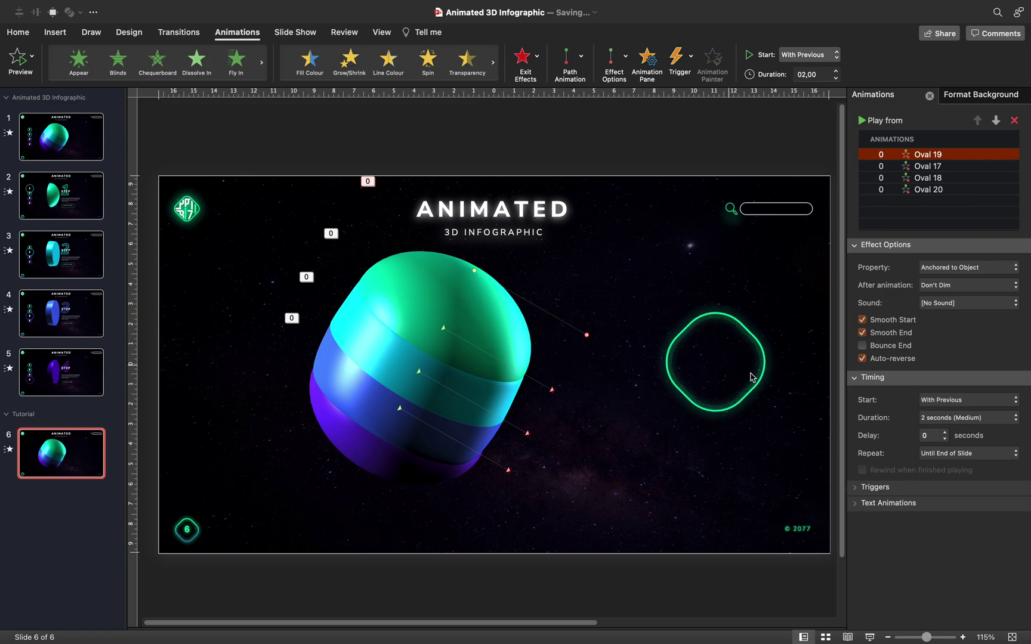
pyautogui.click(870, 637)
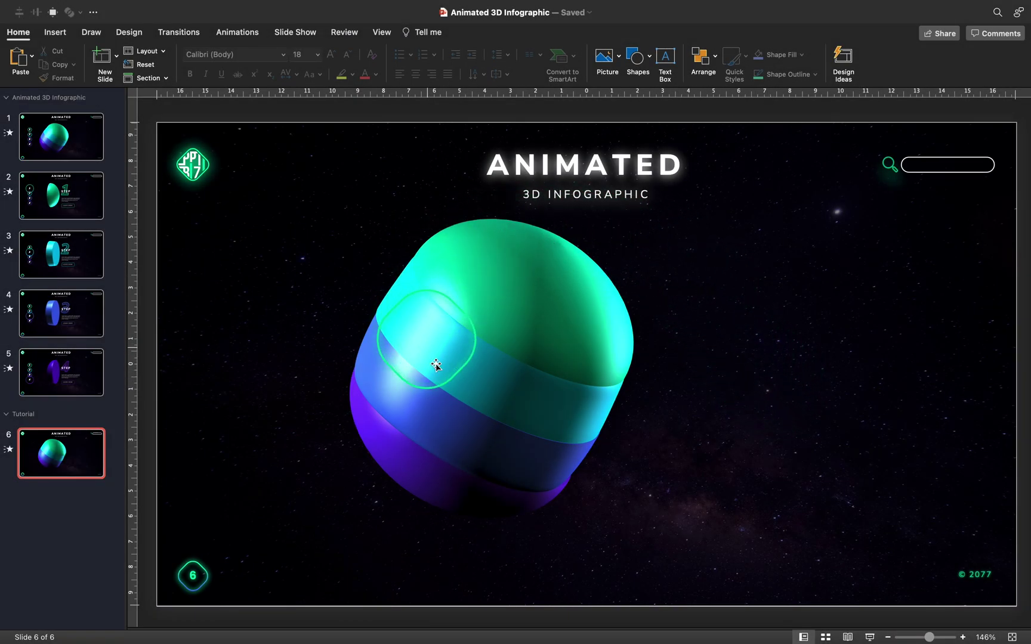
# - Select the four numbered step circles 1–4 on the Step 1 slide
pyautogui.click(72, 145)
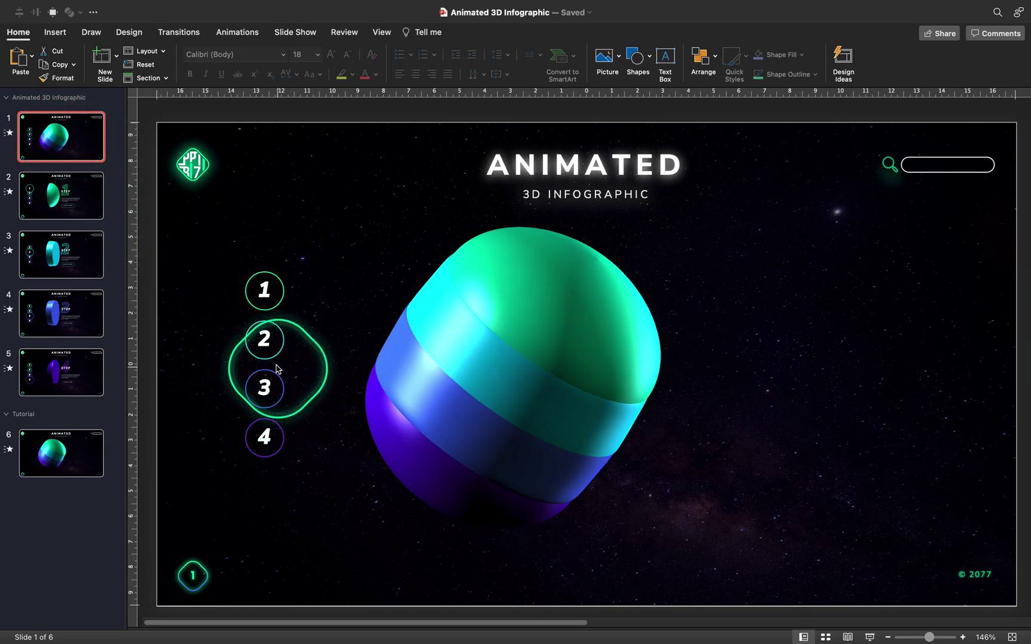
pyautogui.click(75, 203)
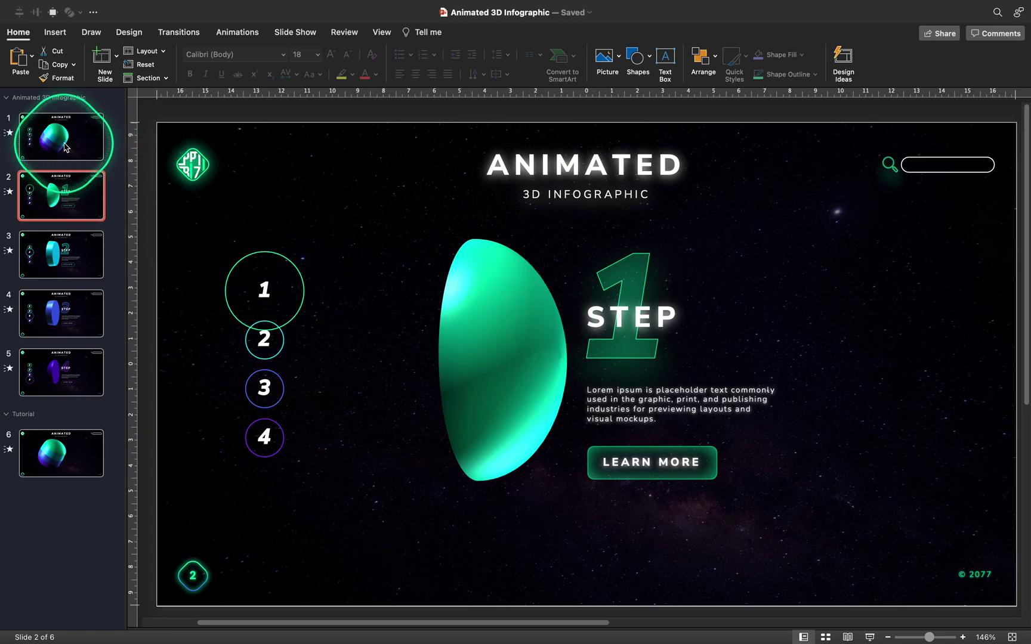
pyautogui.click(265, 289)
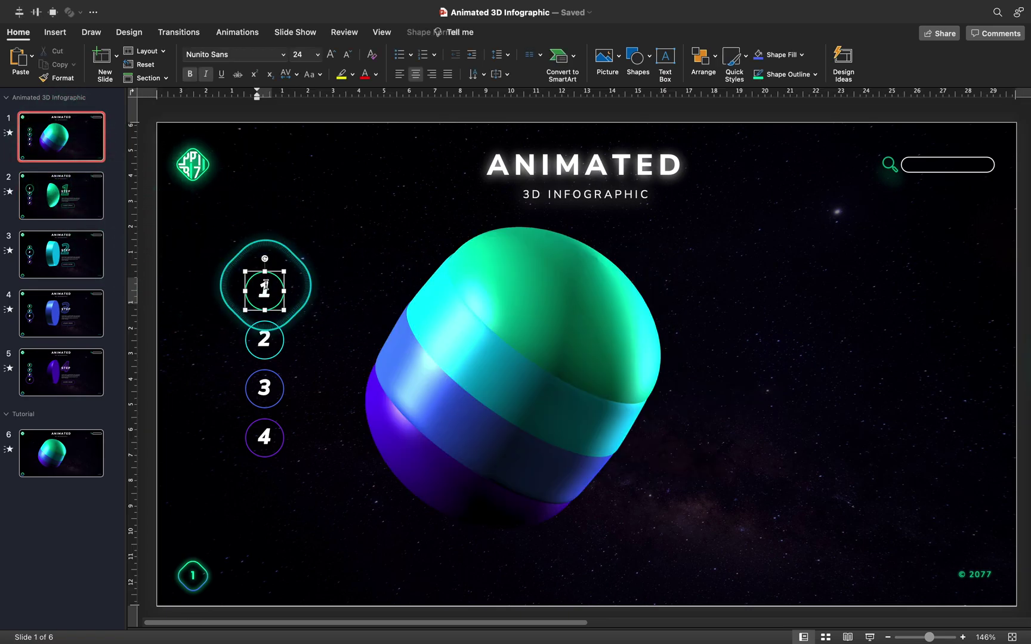
pyautogui.keyDown('shift'); pyautogui.click(268, 342); pyautogui.keyUp('shift')
pyautogui.keyDown('shift'); pyautogui.click(264, 388); pyautogui.keyUp('shift')
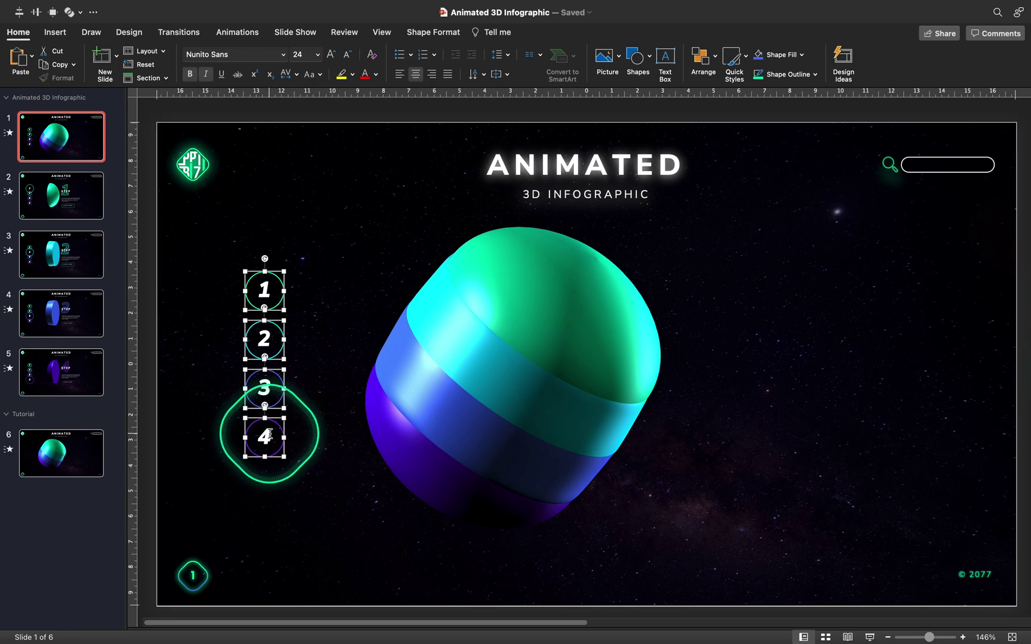
# - Paste the four numbered circles onto slide 6 and select circle 1 there
pyautogui.click(64, 455)
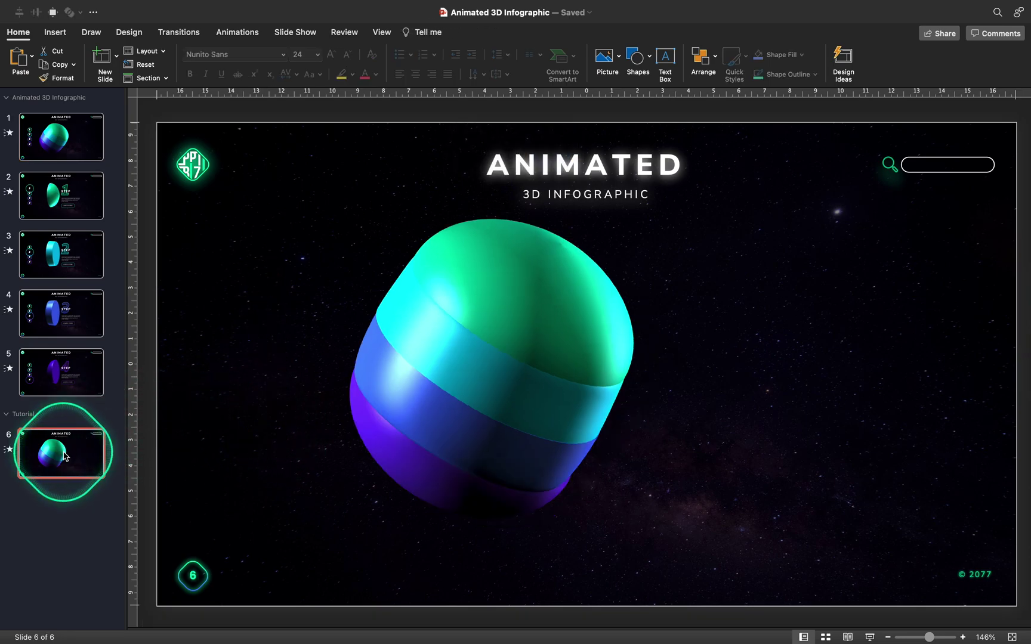
pyautogui.press('super+v')
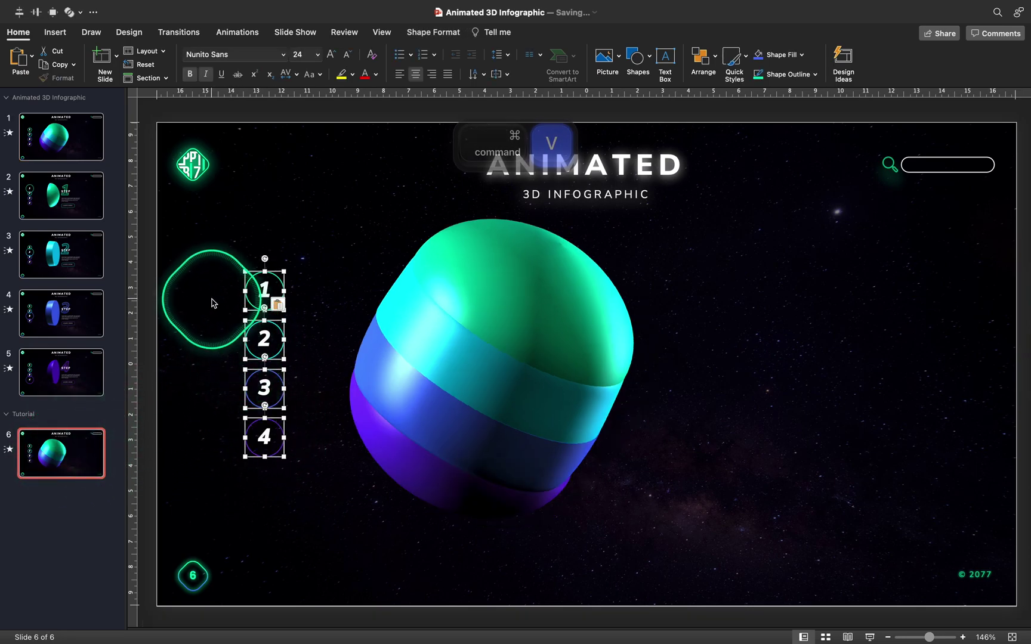
pyautogui.click(249, 305)
pyautogui.moveTo(261, 291); pyautogui.dragTo(261, 341)
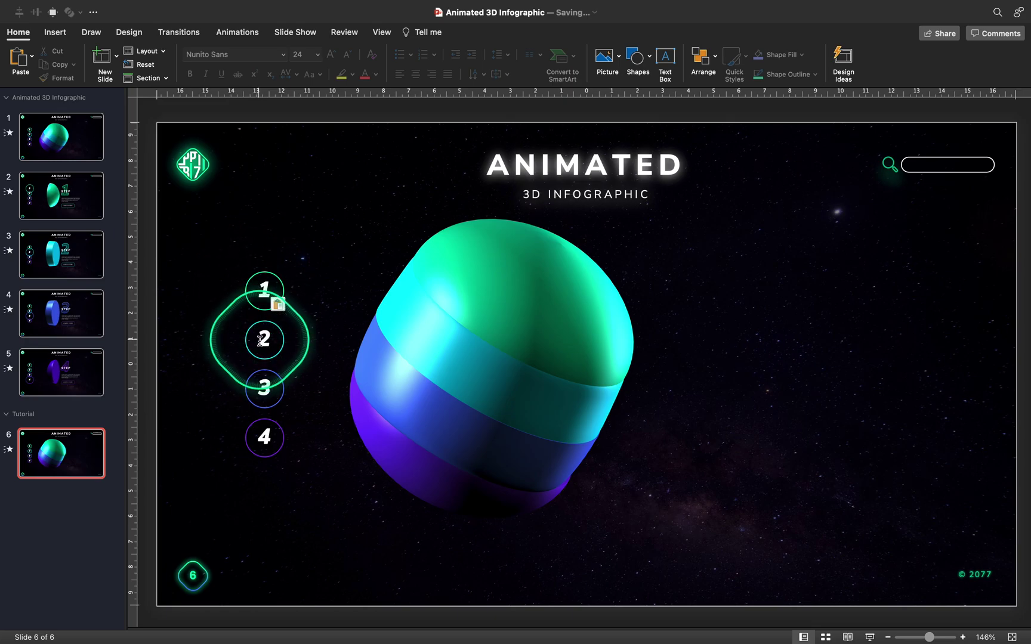
pyautogui.click(262, 273)
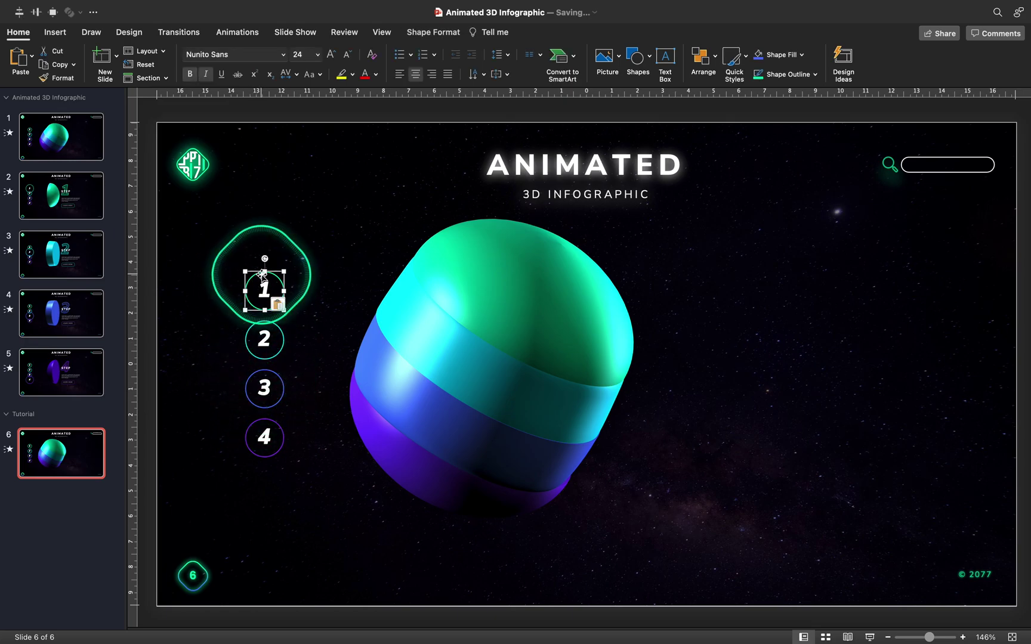
# - Cancel the hyperlink dialog for circle 1, compare slides 1 and 2, and go back to slide 6
pyautogui.press('super+k')
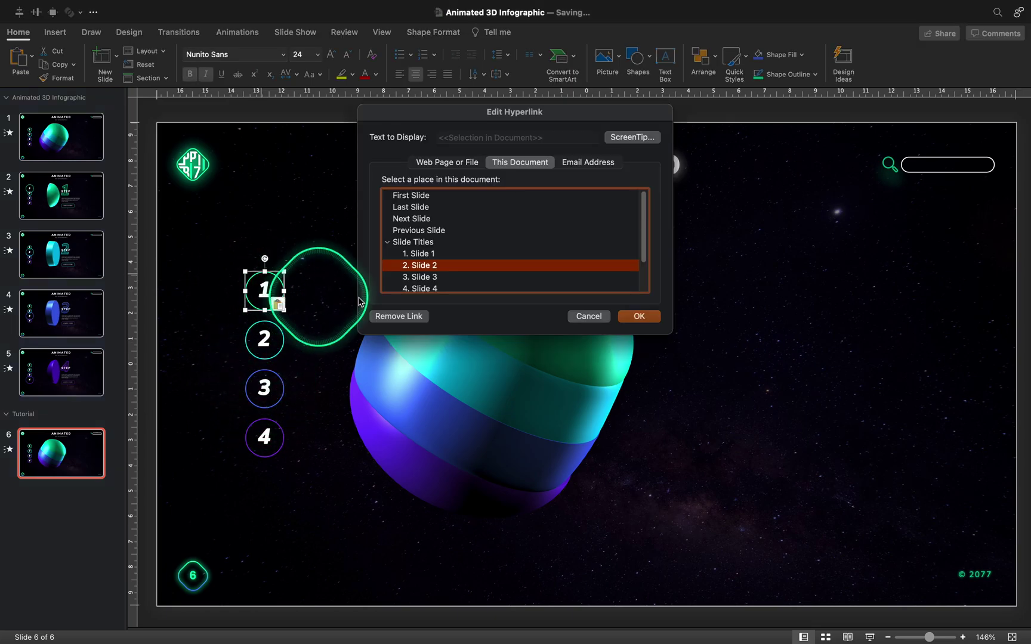
pyautogui.click(578, 321)
pyautogui.click(77, 198)
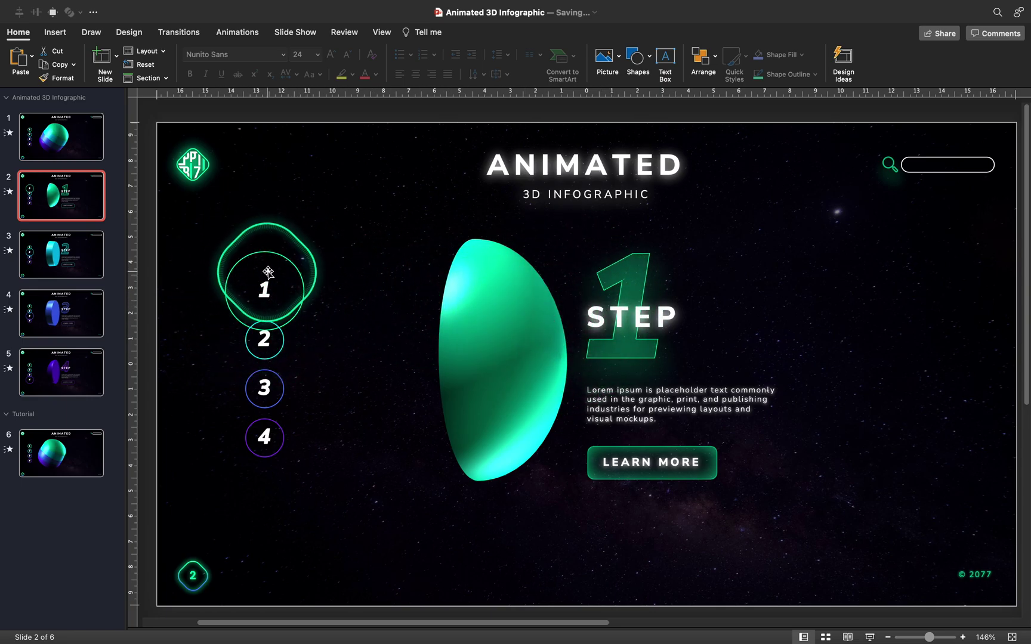
pyautogui.click(76, 146)
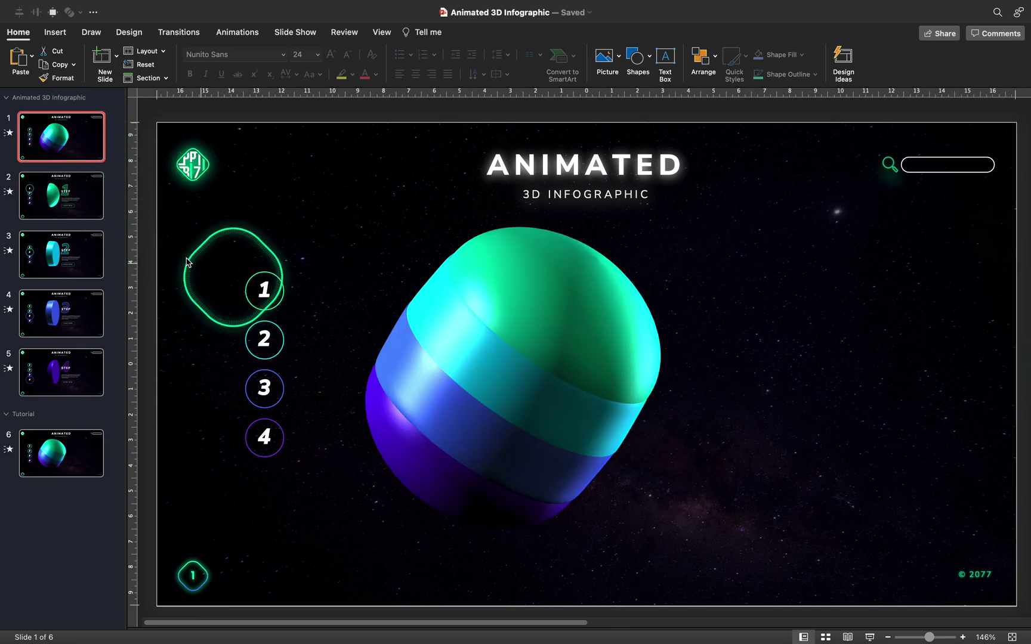
pyautogui.click(72, 195)
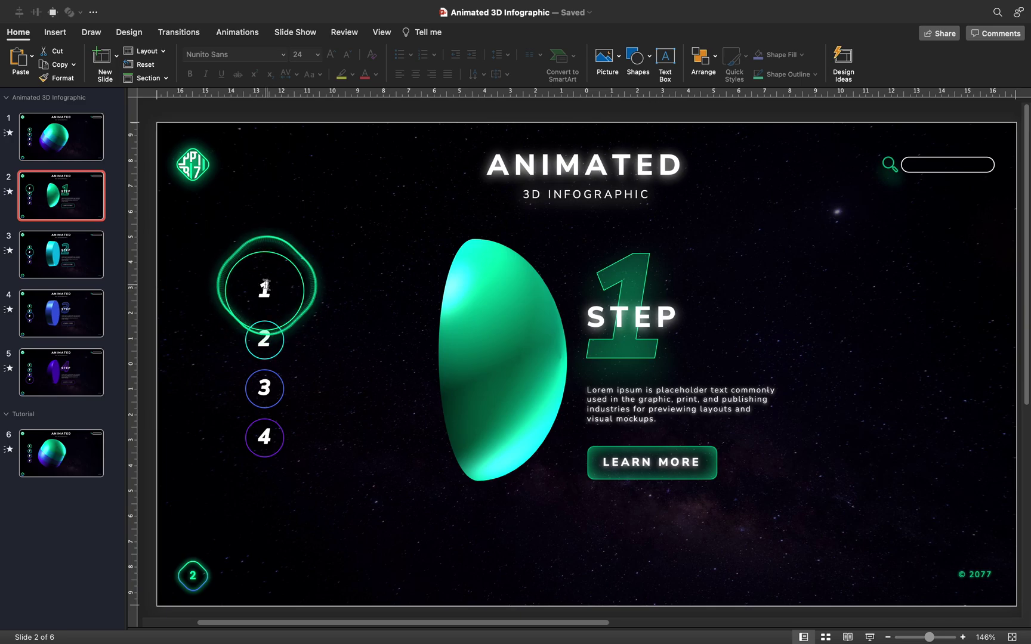
pyautogui.click(89, 460)
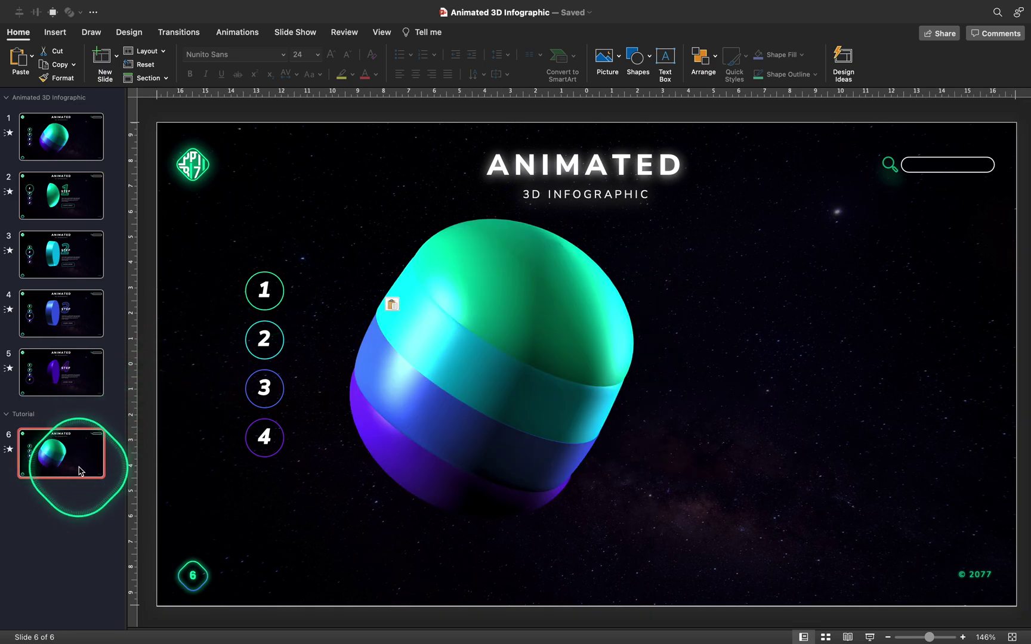
# - Duplicate slide 6 to create the step slides, then return to slide 6
pyautogui.press('super+d')
pyautogui.press('super+d')
pyautogui.press('super+d')
pyautogui.press('super+d')
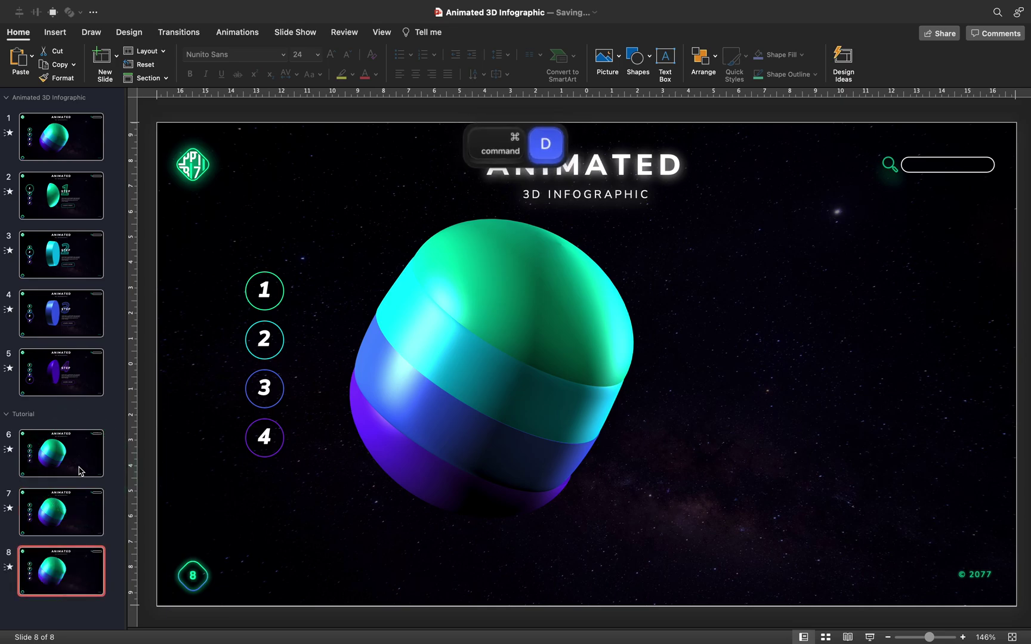
pyautogui.click(86, 463)
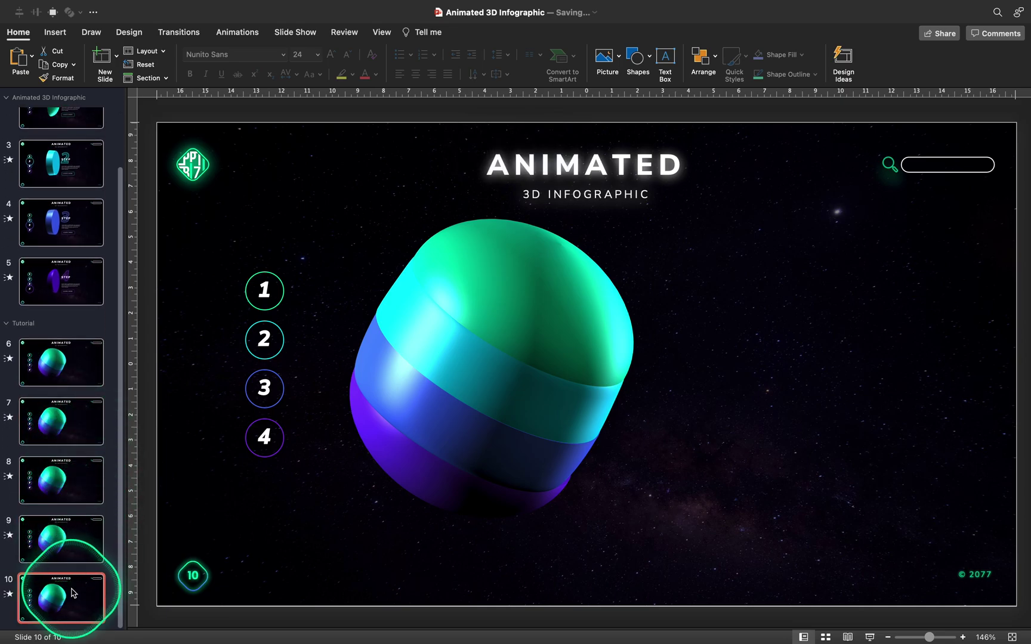
pyautogui.click(83, 363)
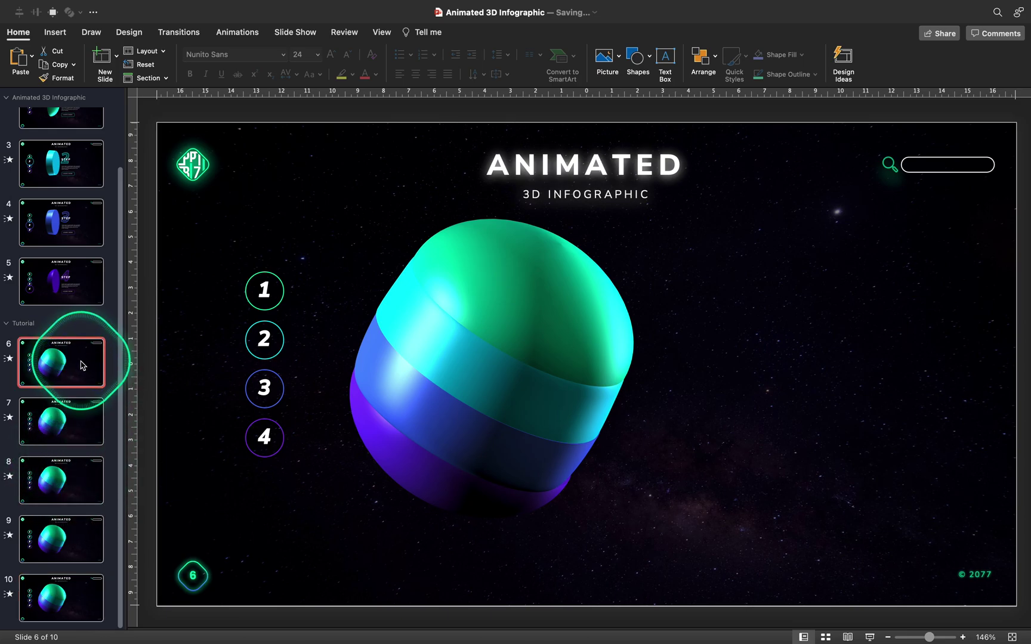
# - Hyperlink circles 1 and 2 on slide 6 to slides 7 and 8
pyautogui.click(278, 283)
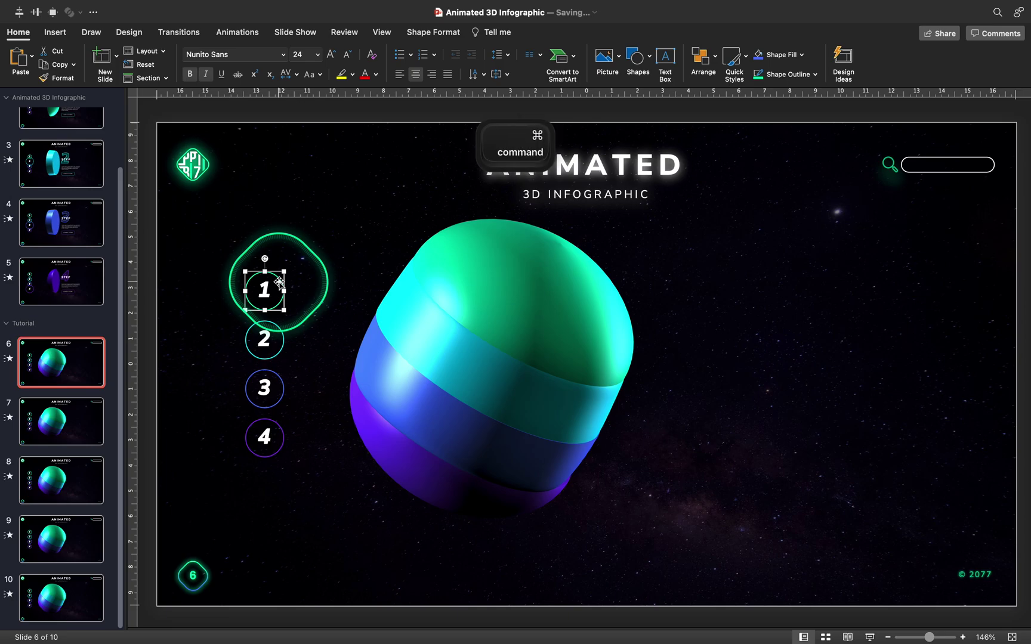
pyautogui.press('super+k')
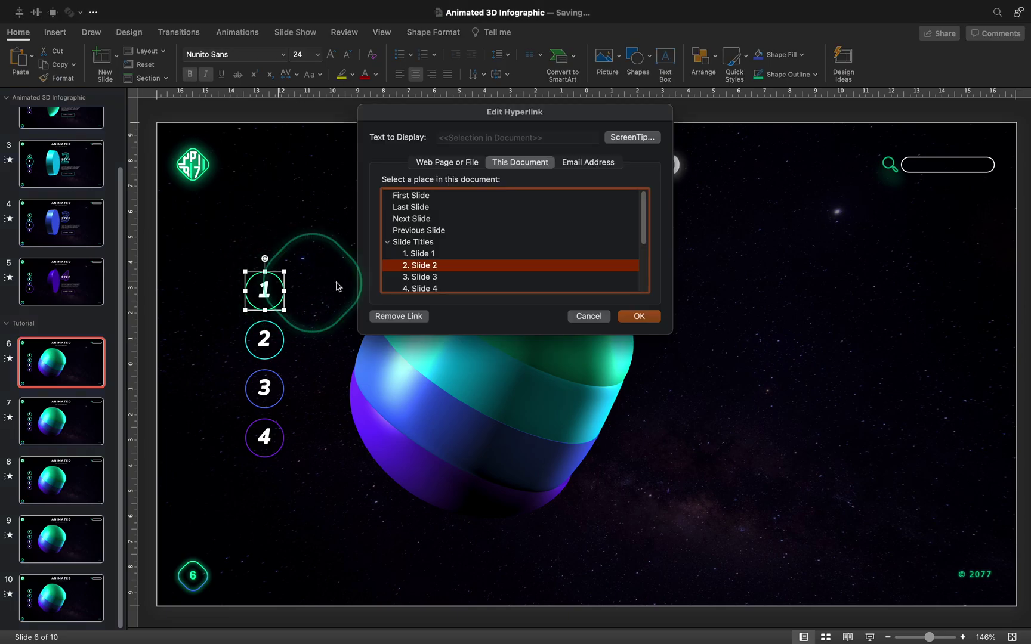
pyautogui.scroll(-3, 450, 270)
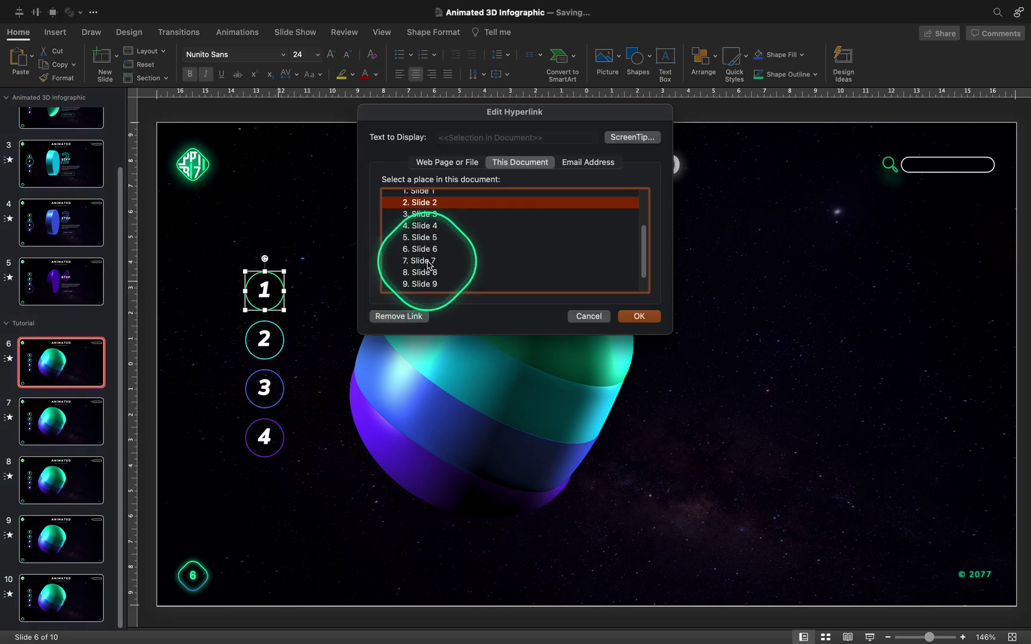
pyautogui.click(428, 262)
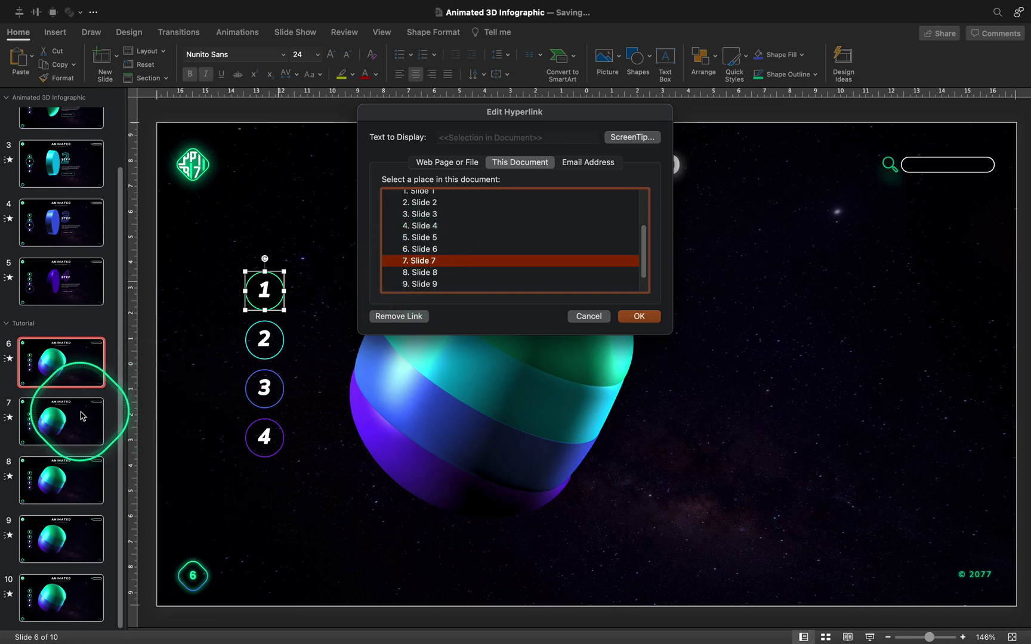
pyautogui.click(638, 317)
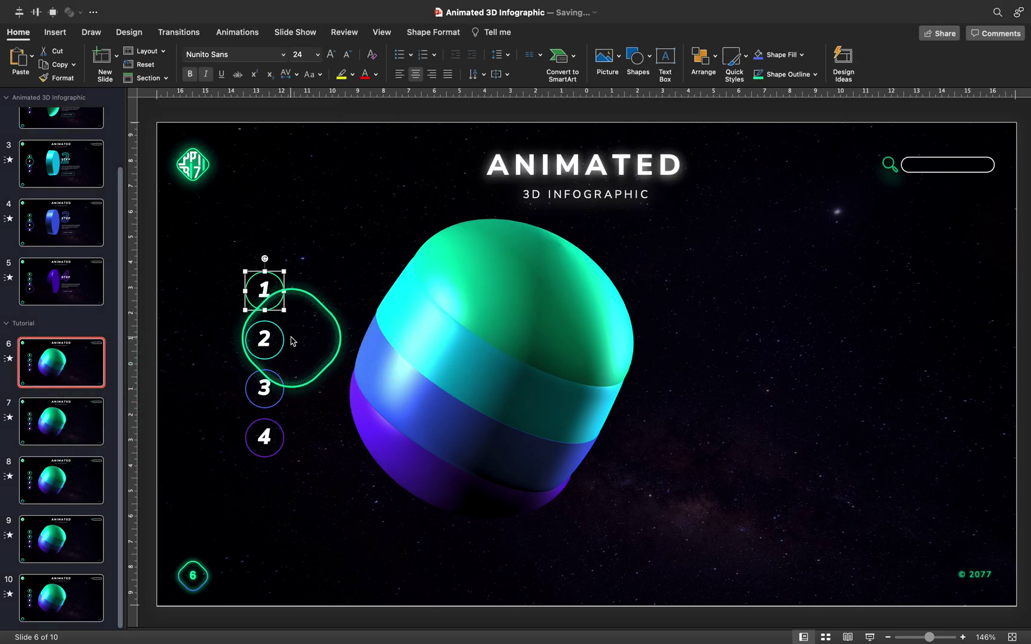
pyautogui.press('super+k')
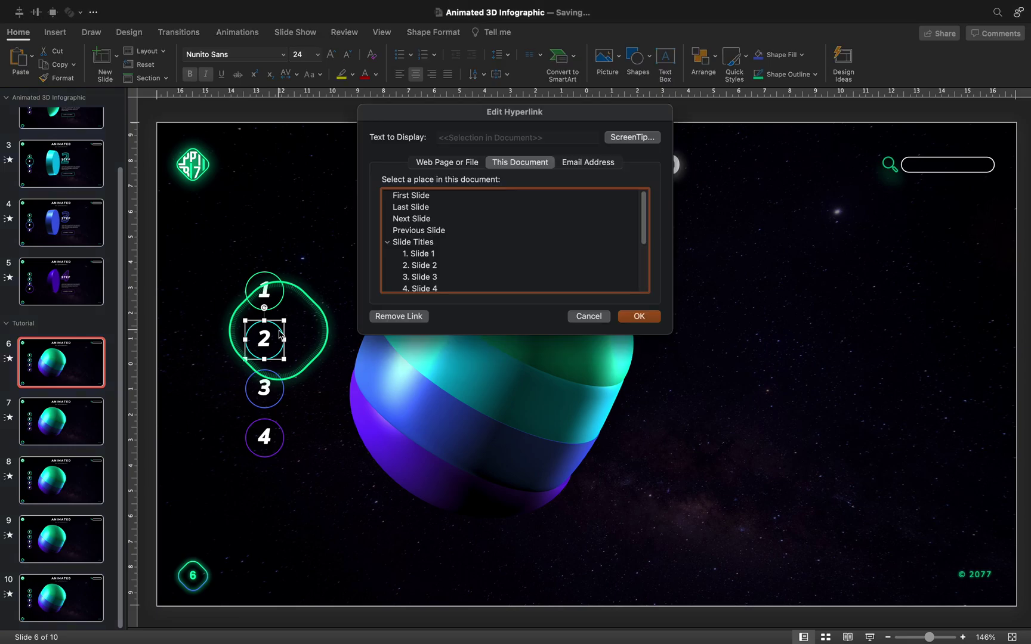
pyautogui.scroll(-2, 477, 276)
pyautogui.click(435, 248)
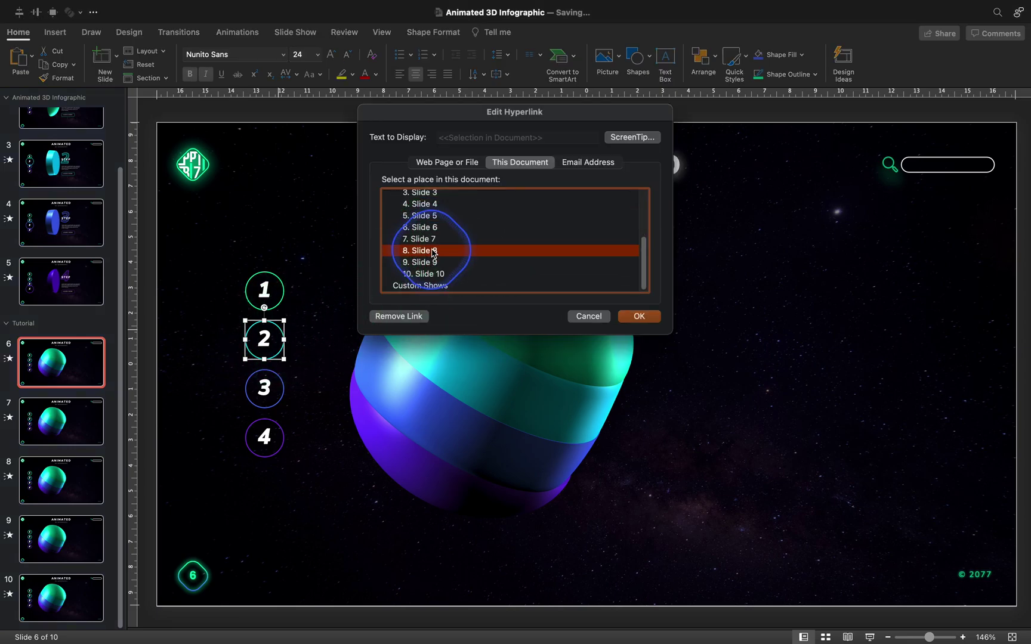
pyautogui.click(637, 316)
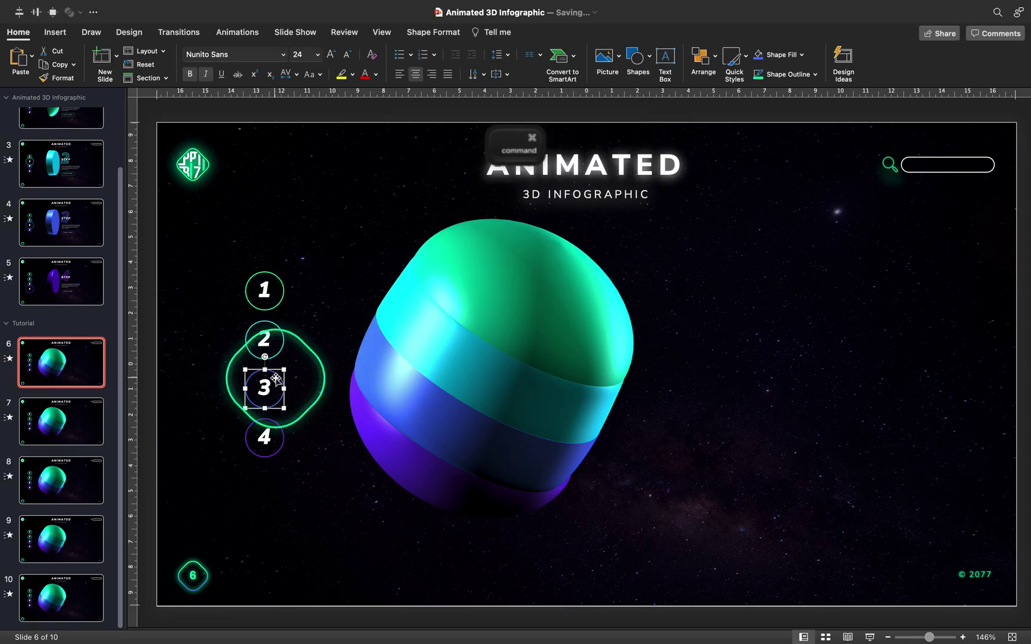
# - Hyperlink circles 3 and 4 on slide 6 to slides 9 and 10
pyautogui.press('super+k')
pyautogui.scroll(-2, 448, 262)
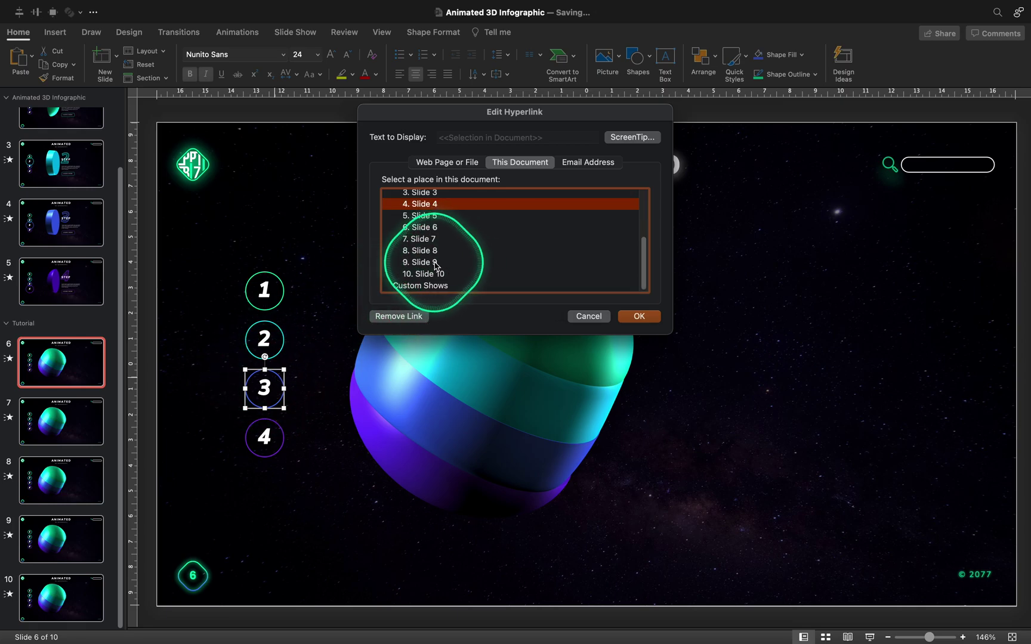
pyautogui.click(435, 263)
pyautogui.click(637, 316)
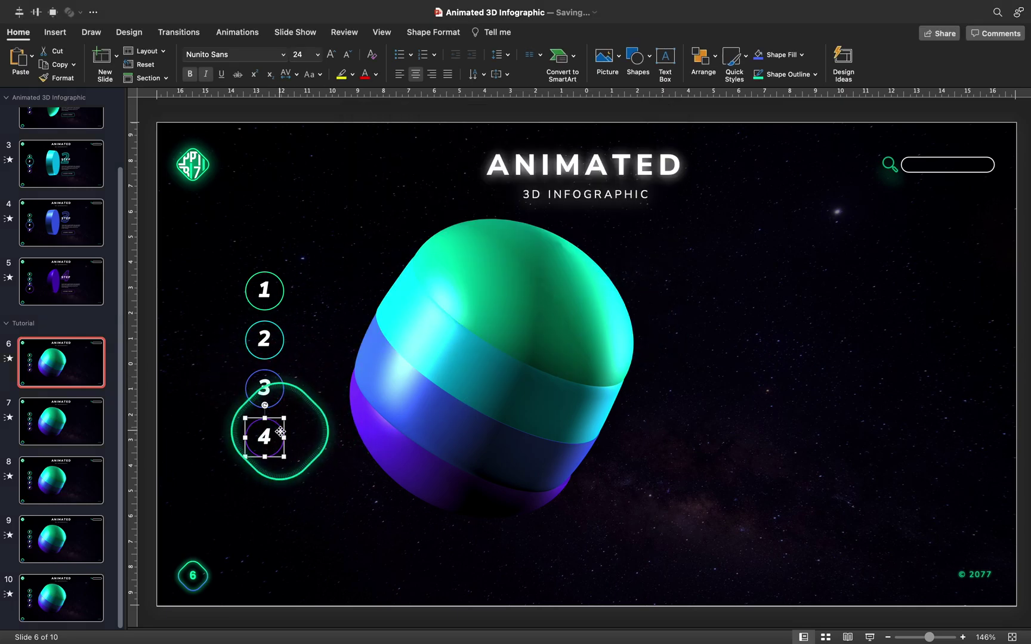
pyautogui.press('super+k')
pyautogui.scroll(-2, 459, 274)
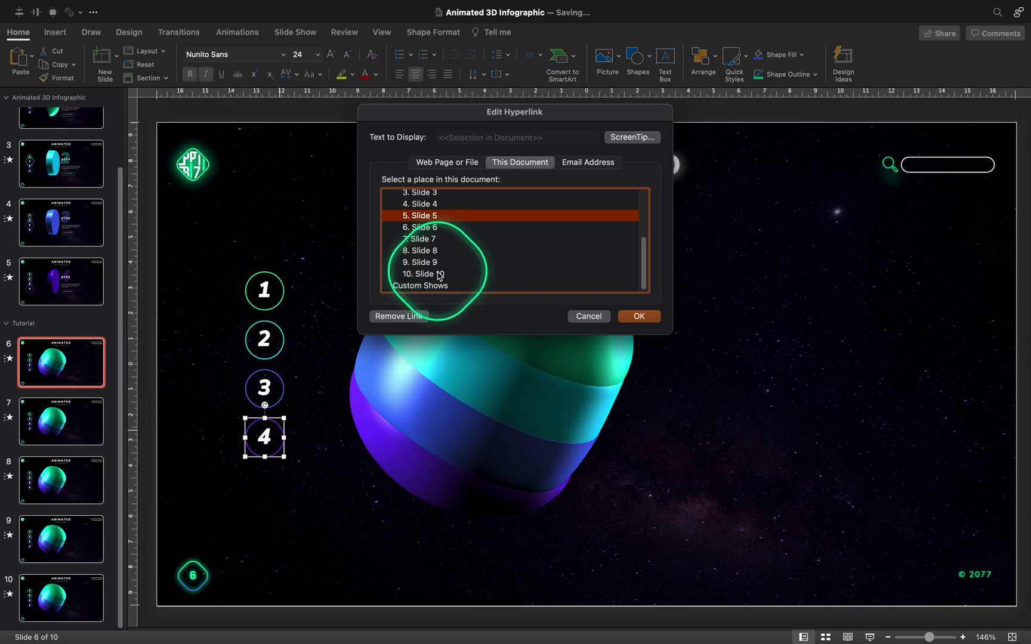
pyautogui.click(440, 276)
pyautogui.click(637, 316)
# - Copy slide 6's four linked circles and paste them onto slides 7 and 8, replacing slide 7's old circles
pyautogui.click(331, 288)
pyautogui.moveTo(325, 239); pyautogui.dragTo(208, 509)
pyautogui.press('super+c')
pyautogui.click(81, 421)
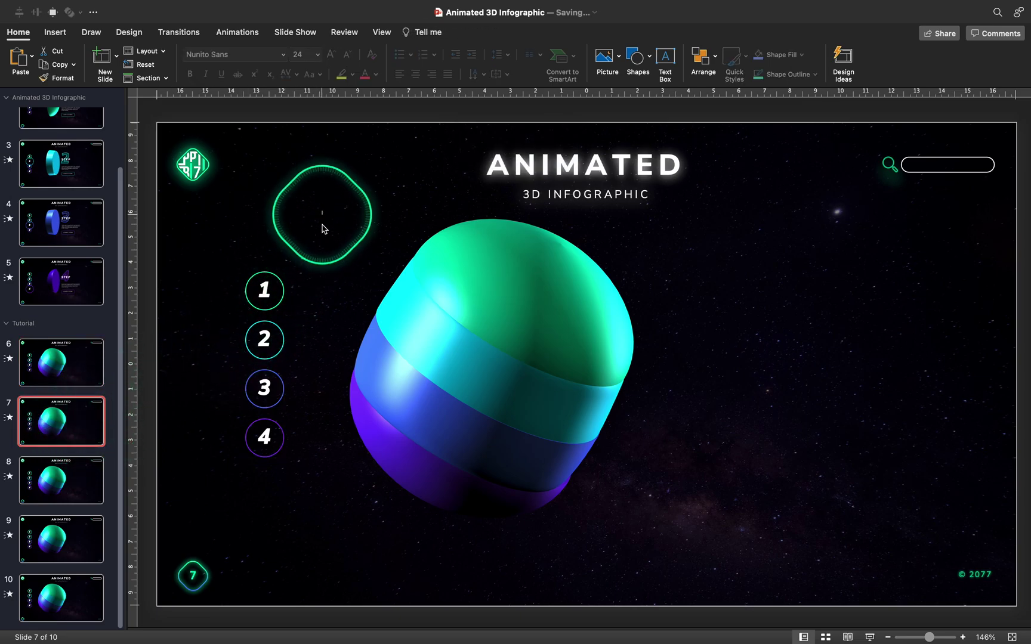
pyautogui.moveTo(322, 212); pyautogui.dragTo(207, 524)
pyautogui.press('BackSpace')
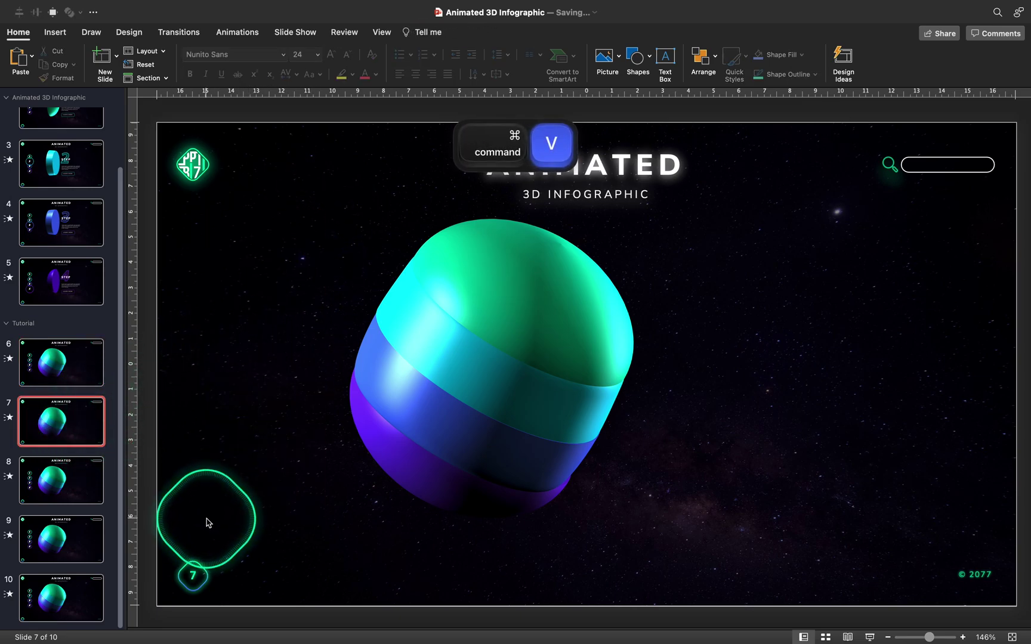
pyautogui.press('super+v')
pyautogui.click(80, 479)
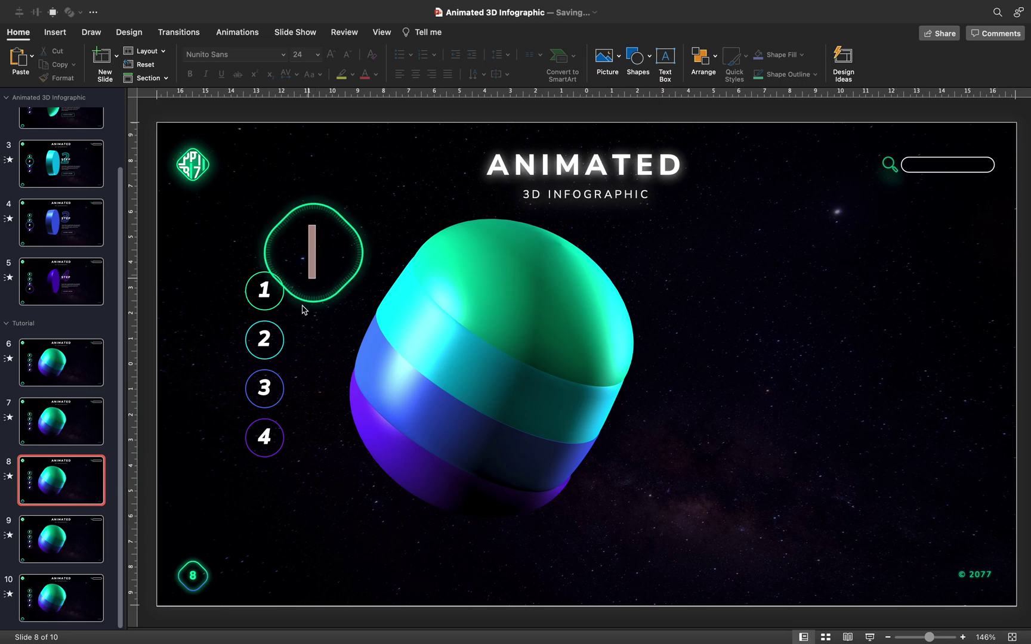
pyautogui.press('super+v')
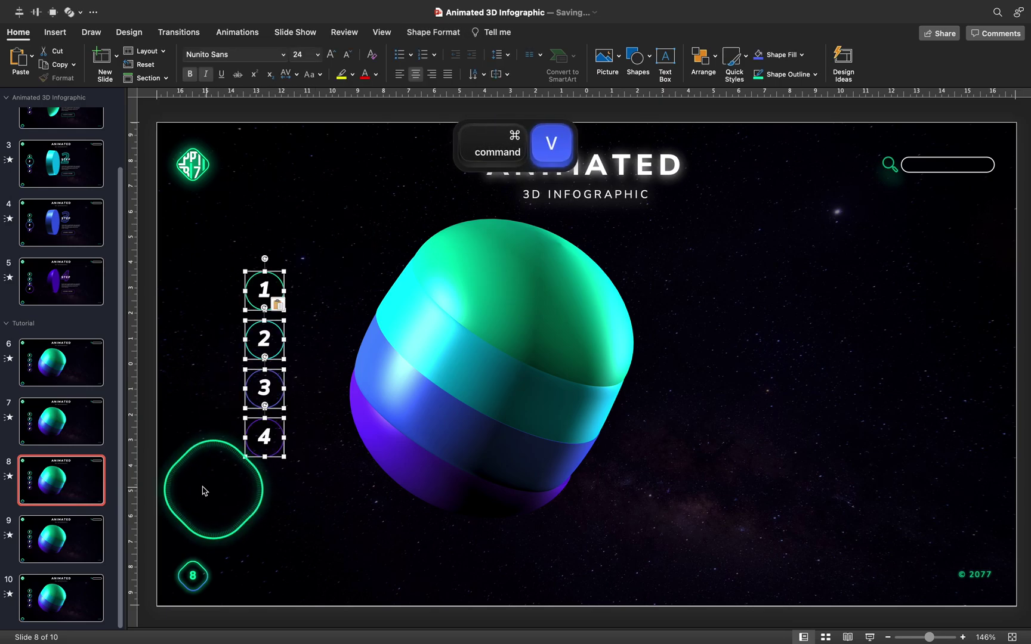
# - Replace the old step circles on slides 9 and 10 with the linked set, then return to slide 6
pyautogui.click(90, 538)
pyautogui.moveTo(311, 230); pyautogui.dragTo(221, 488)
pyautogui.press('Delete')
pyautogui.press('super+v')
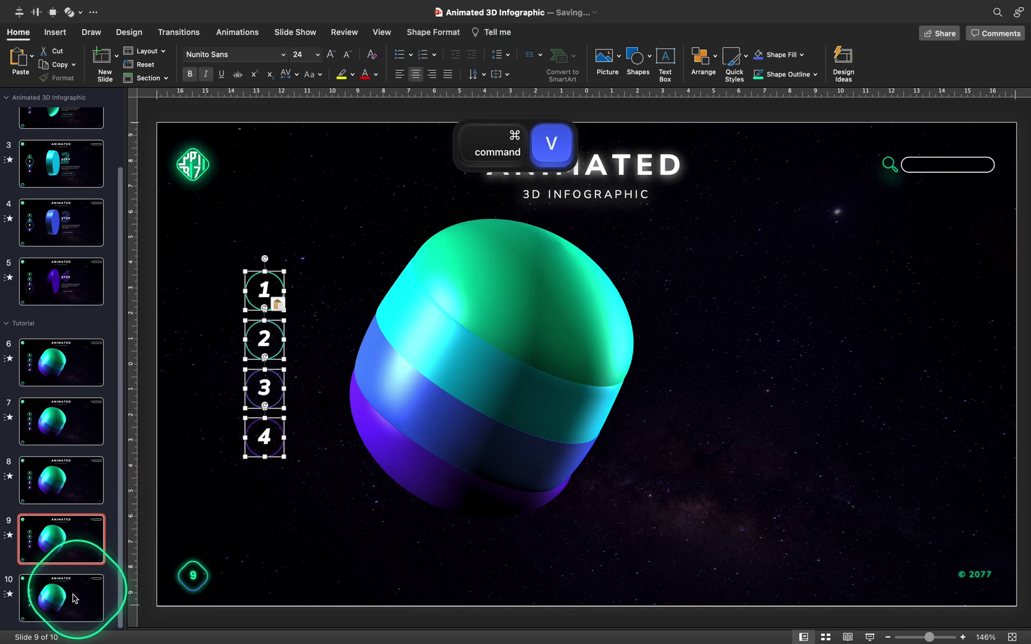
pyautogui.click(74, 599)
pyautogui.moveTo(311, 231); pyautogui.dragTo(548, 176)
pyautogui.press('Delete')
pyautogui.press('super+v')
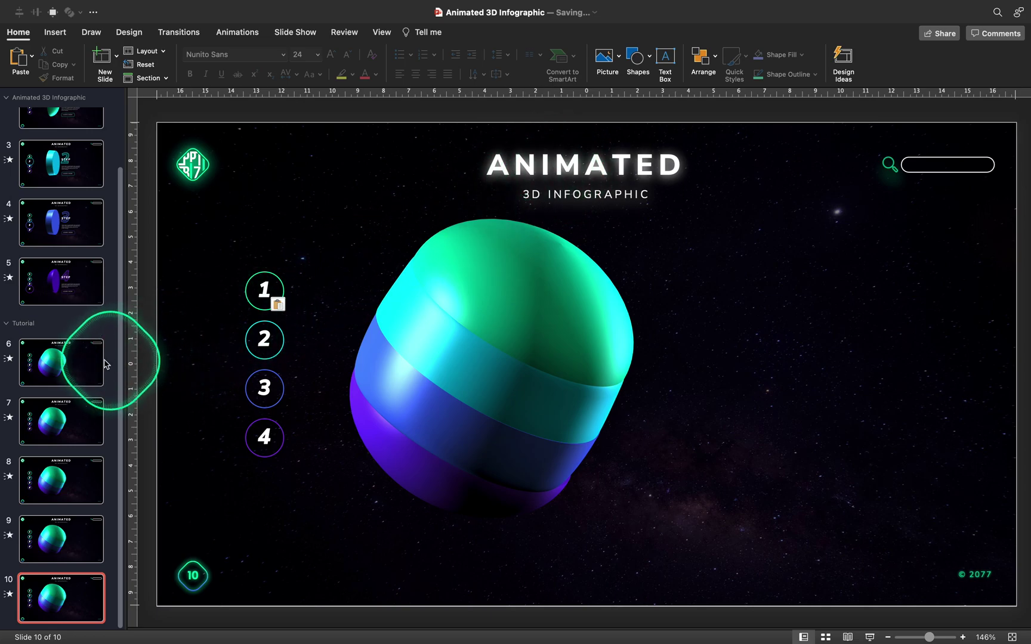
pyautogui.click(85, 361)
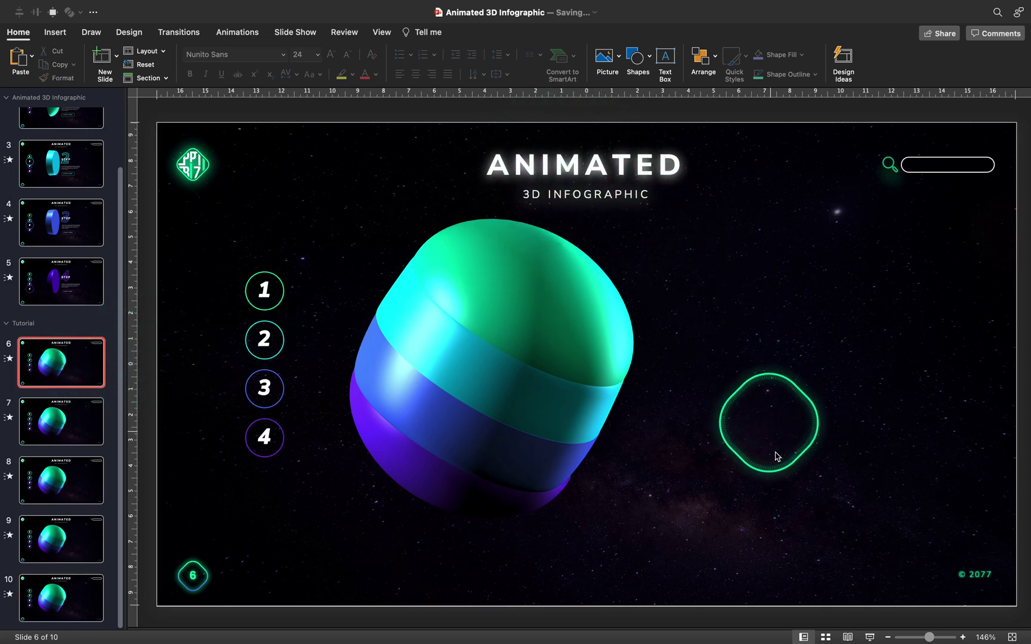
# - In Slide Master view, hyperlink the ANIMATED title object to slide 6, then close the master
pyautogui.keyDown('shift'); pyautogui.click(804, 637); pyautogui.keyUp('shift')
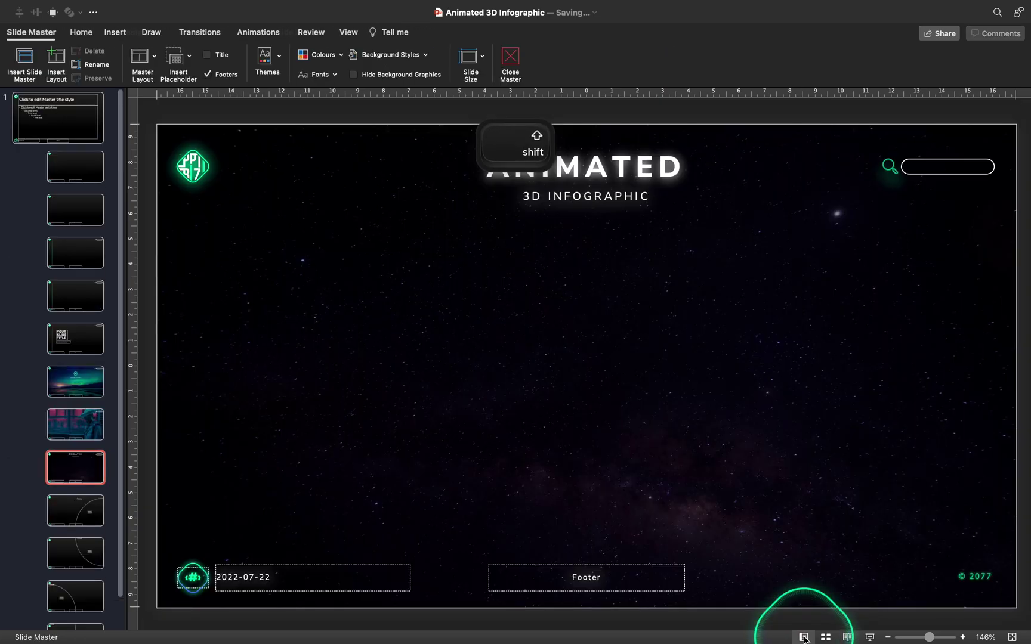
pyautogui.click(614, 174)
pyautogui.click(620, 154)
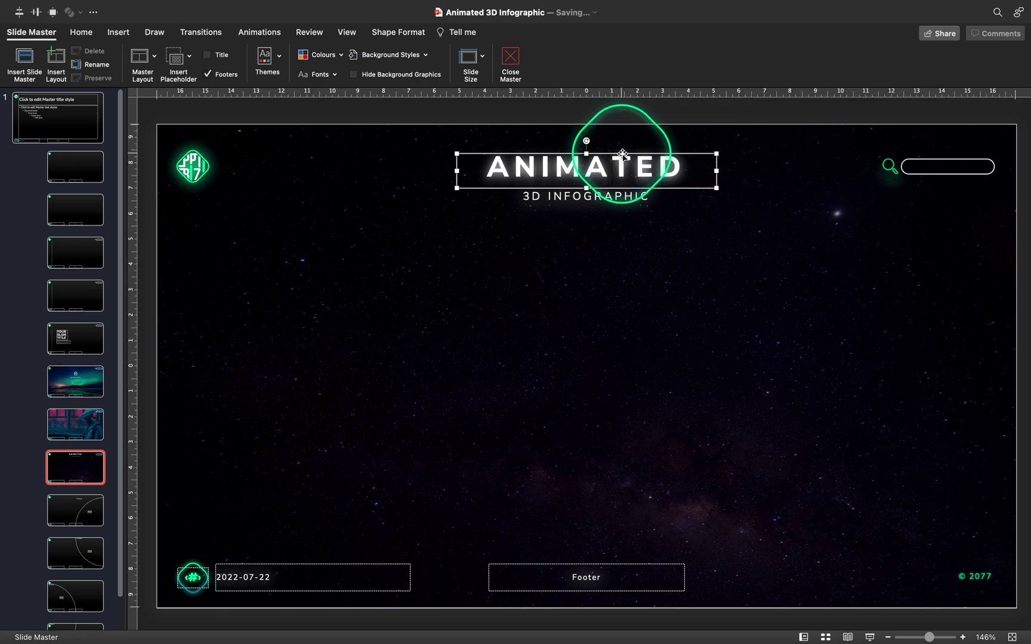
pyautogui.press('cmd+k')
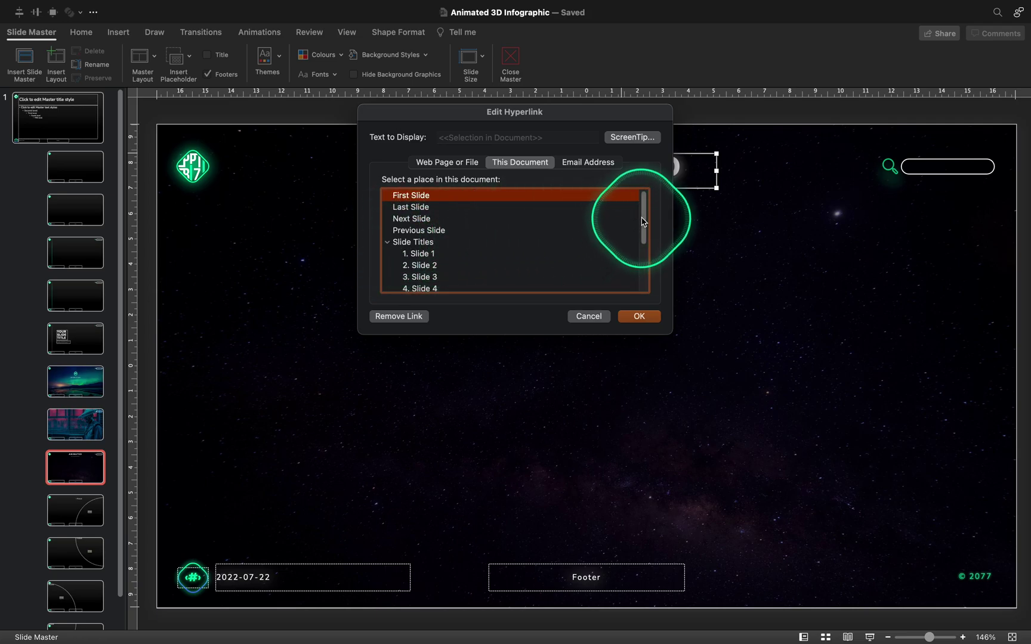
pyautogui.moveTo(645, 220); pyautogui.dragTo(647, 227)
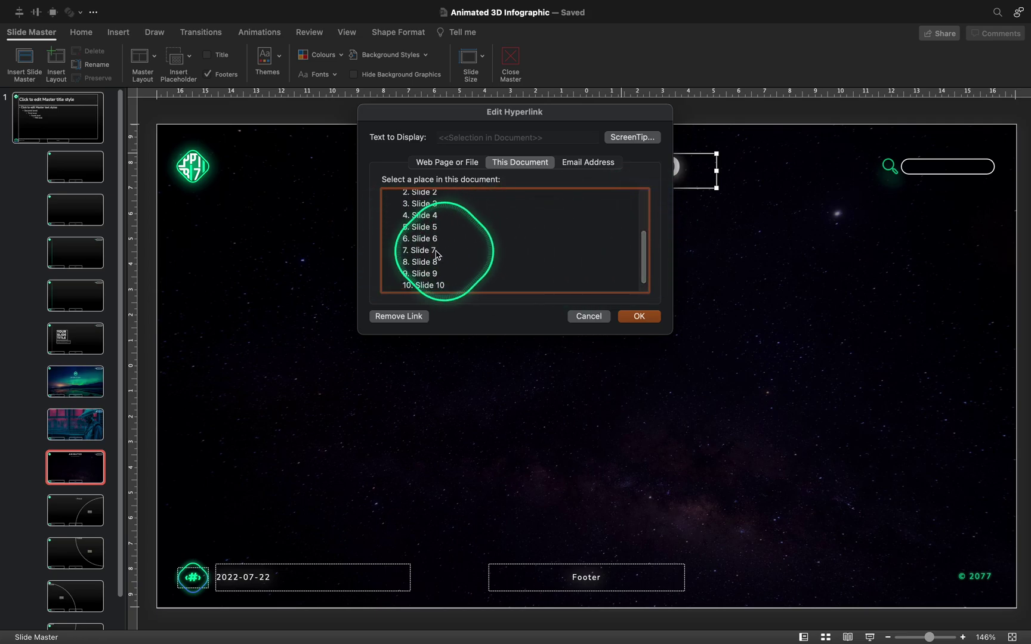
pyautogui.click(423, 239)
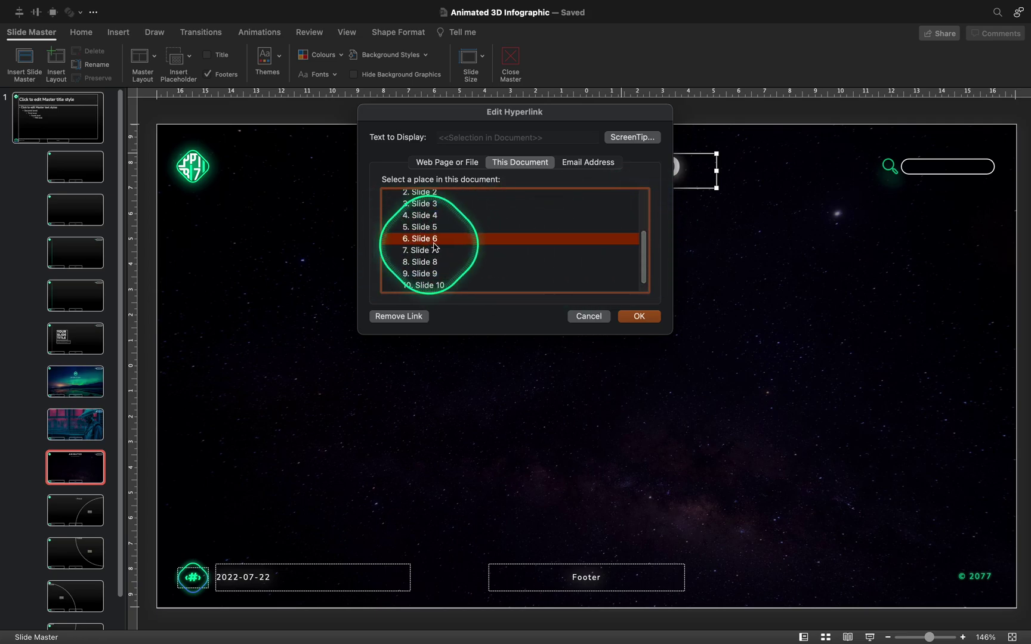
pyautogui.click(639, 317)
pyautogui.click(511, 60)
pyautogui.click(67, 387)
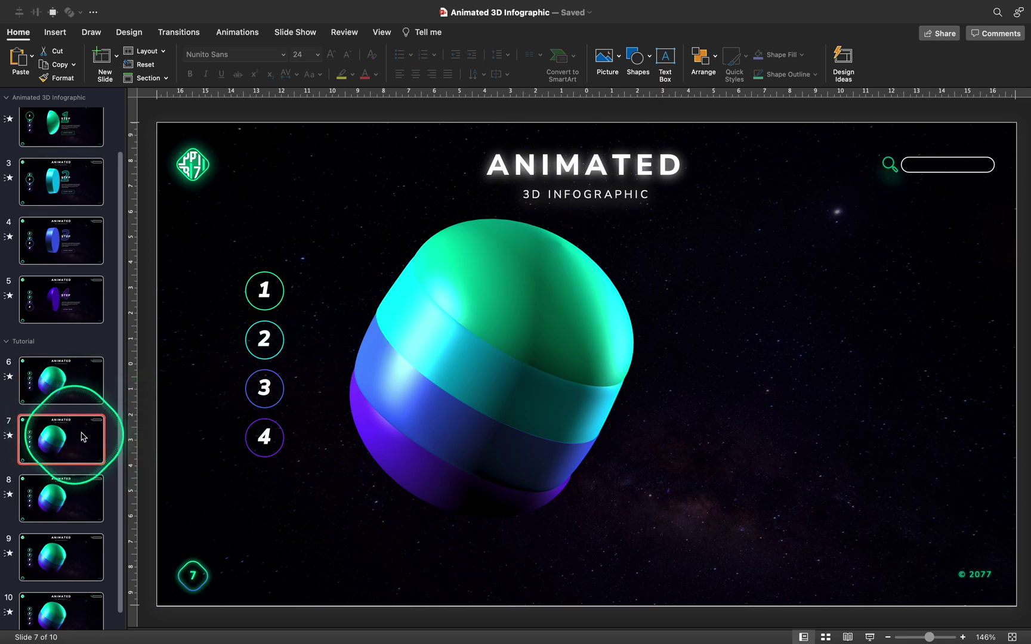
# - Enlarge step circle 1 to 2.52 cm and move the three lower disks off the slide
pyautogui.click(285, 289)
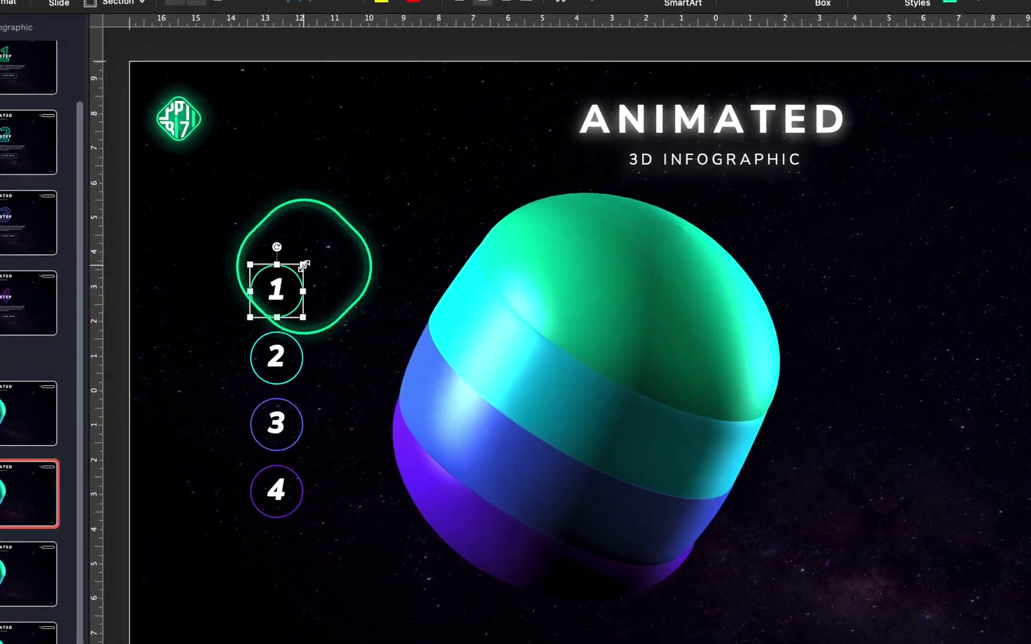
pyautogui.moveTo(306, 265); pyautogui.dragTo(333, 288)
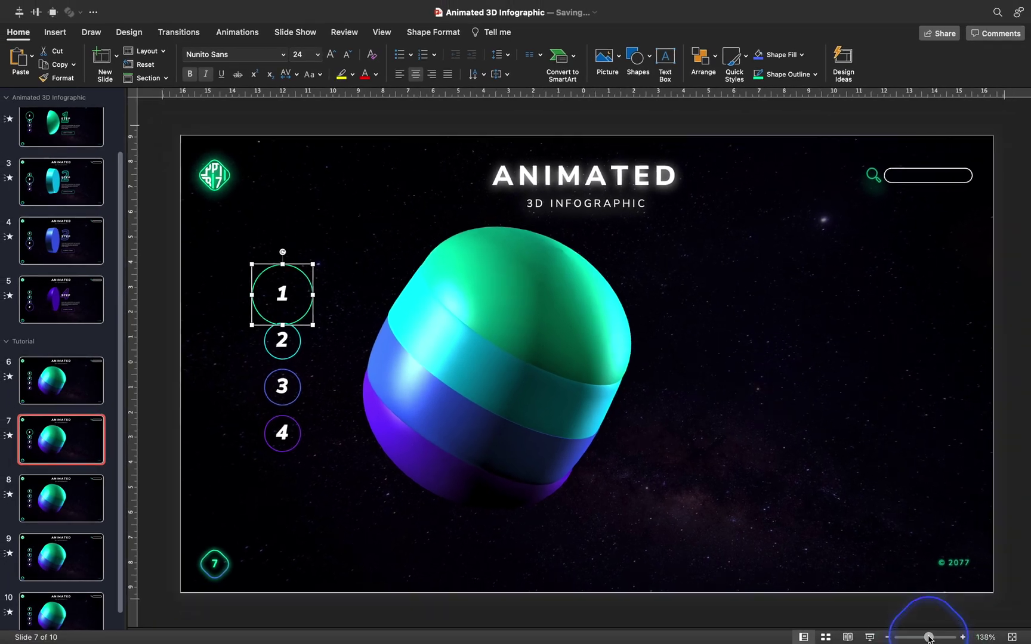
pyautogui.moveTo(932, 638); pyautogui.dragTo(921, 637)
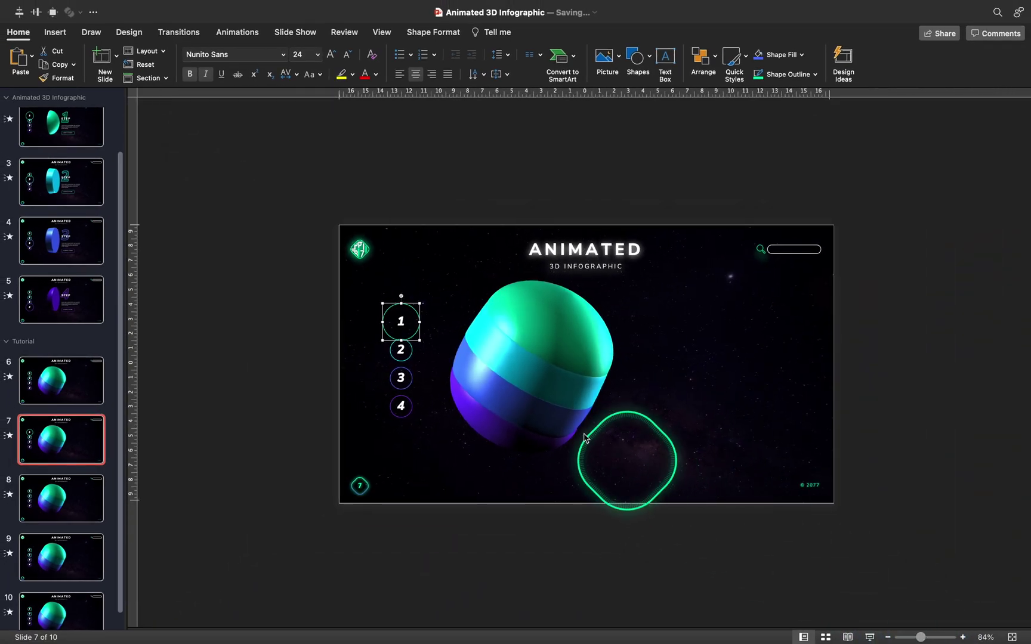
pyautogui.click(511, 396)
pyautogui.keyDown('shift'); pyautogui.click(487, 424); pyautogui.keyUp('shift')
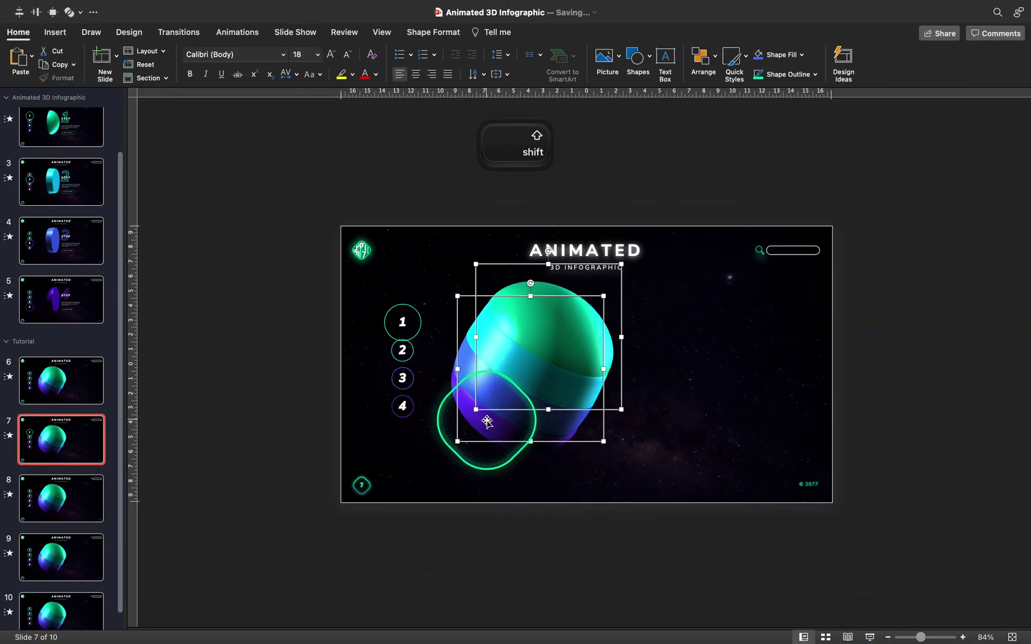
pyautogui.keyDown('shift'); pyautogui.click(487, 424); pyautogui.keyUp('shift')
pyautogui.moveTo(542, 373); pyautogui.dragTo(435, 586)
# - Rotate the green top disk upright and centre it using the slide's centre guides
pyautogui.moveTo(524, 464); pyautogui.dragTo(488, 341)
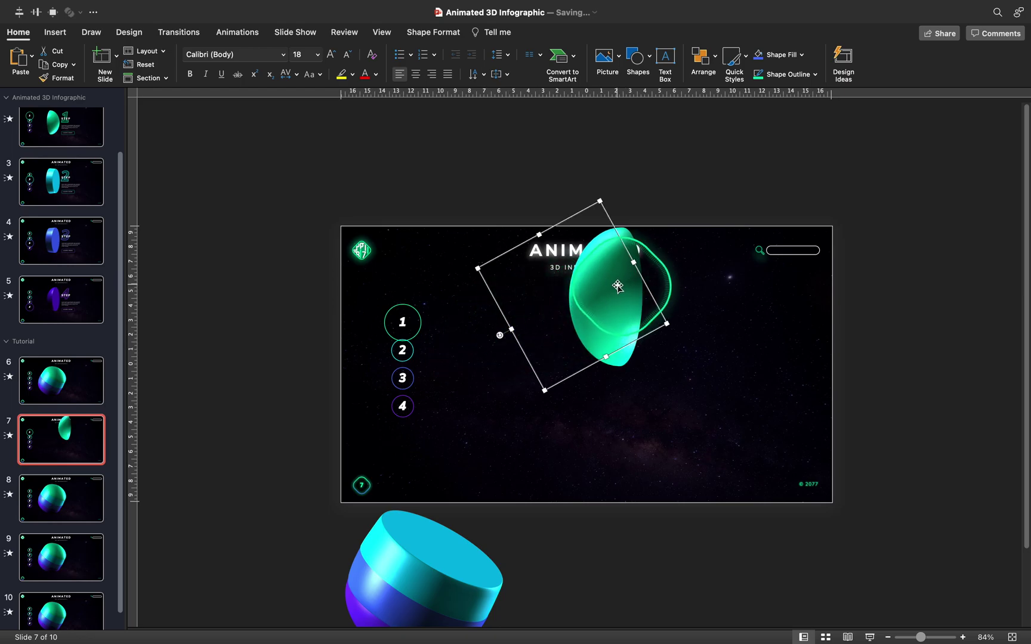
pyautogui.moveTo(617, 283); pyautogui.dragTo(536, 354)
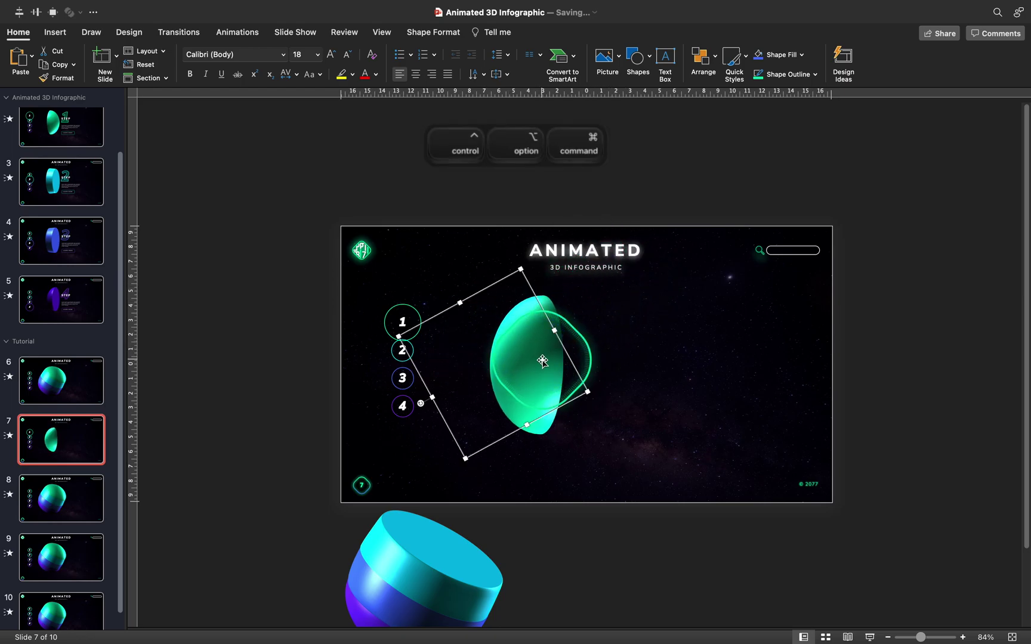
pyautogui.press('ctrl+alt+super+g')
pyautogui.moveTo(470, 379); pyautogui.dragTo(288, 80)
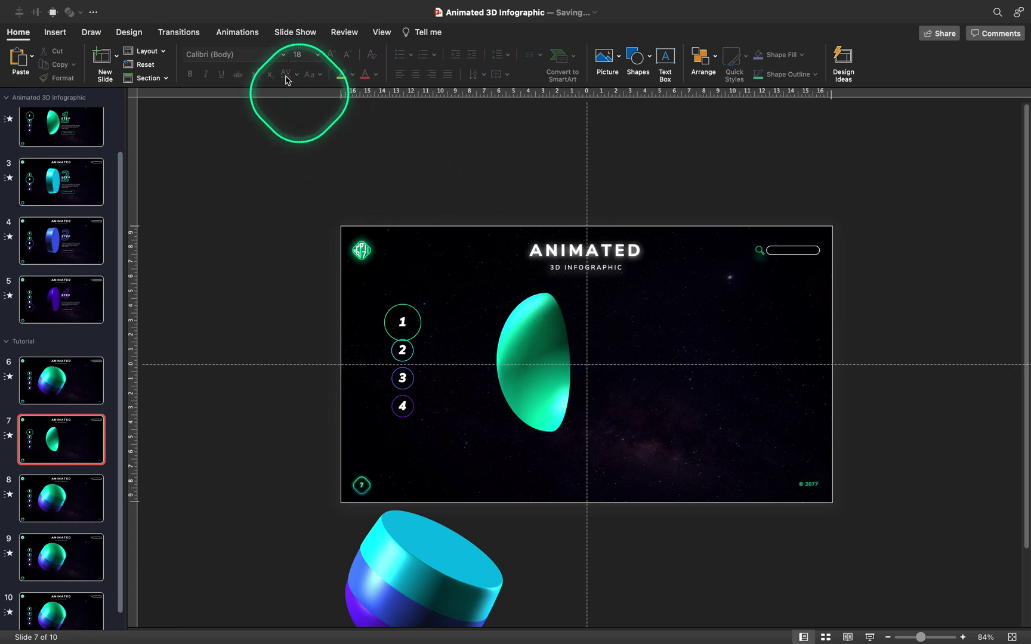
# - Open the Animation Pane and delete all four animations on slides 7 and 8
pyautogui.click(238, 32)
pyautogui.click(647, 60)
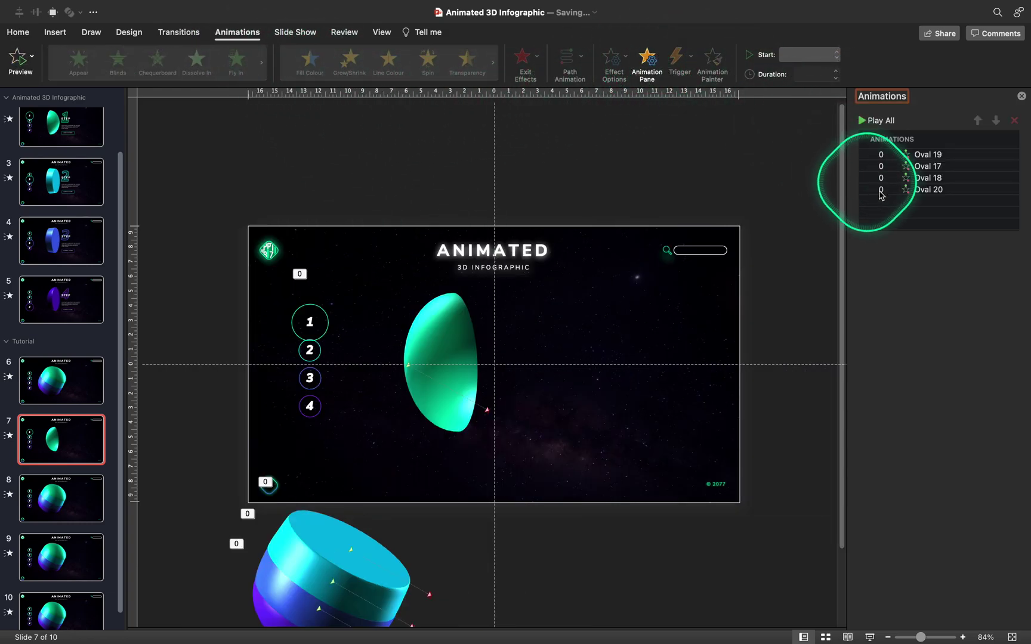
pyautogui.press('super+a')
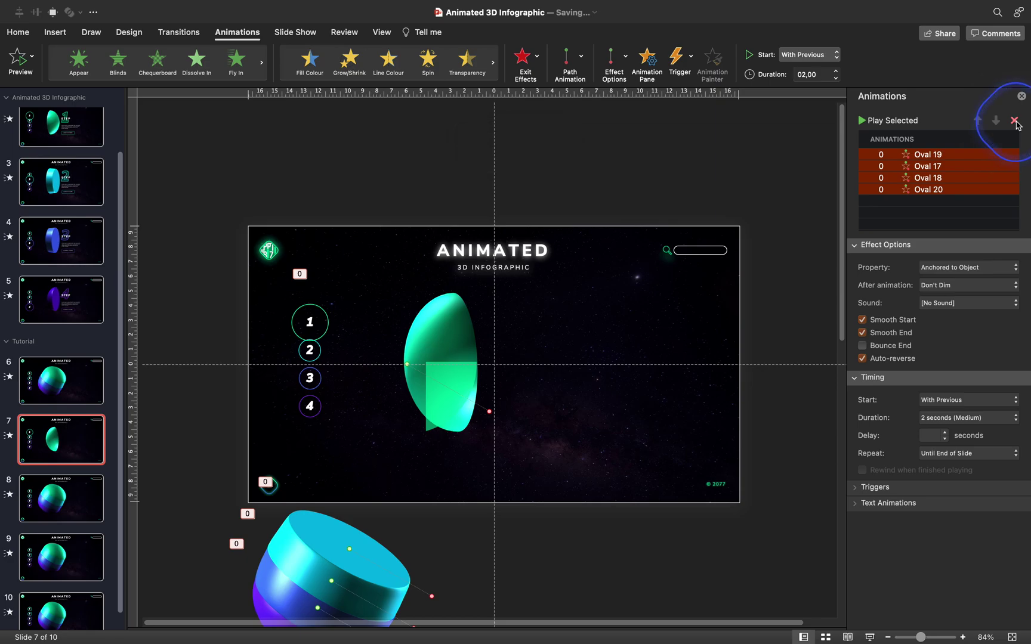
pyautogui.click(1015, 122)
pyautogui.click(88, 494)
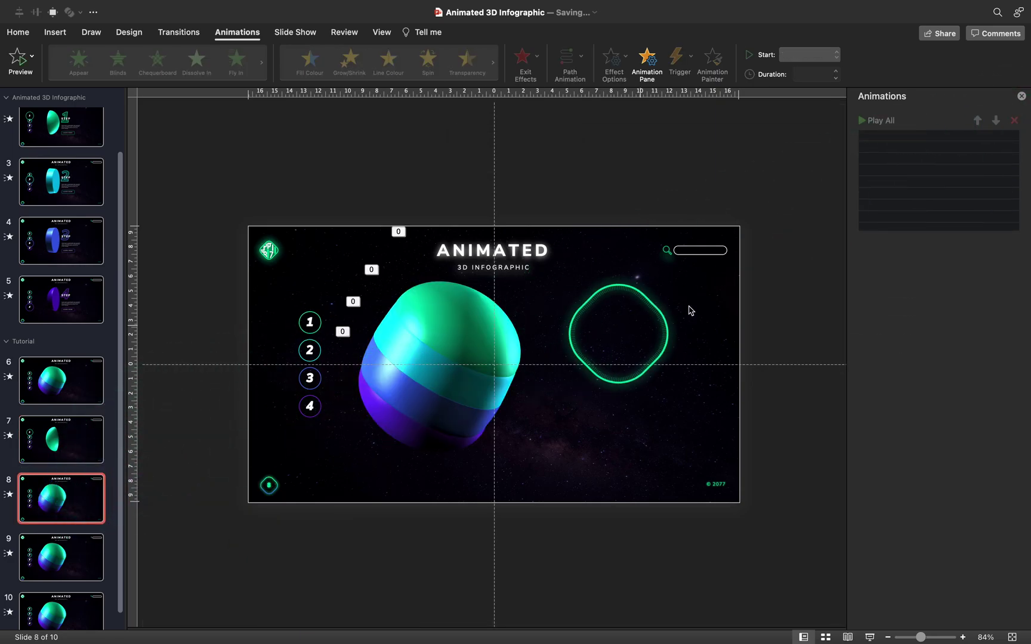
pyautogui.press('super+a')
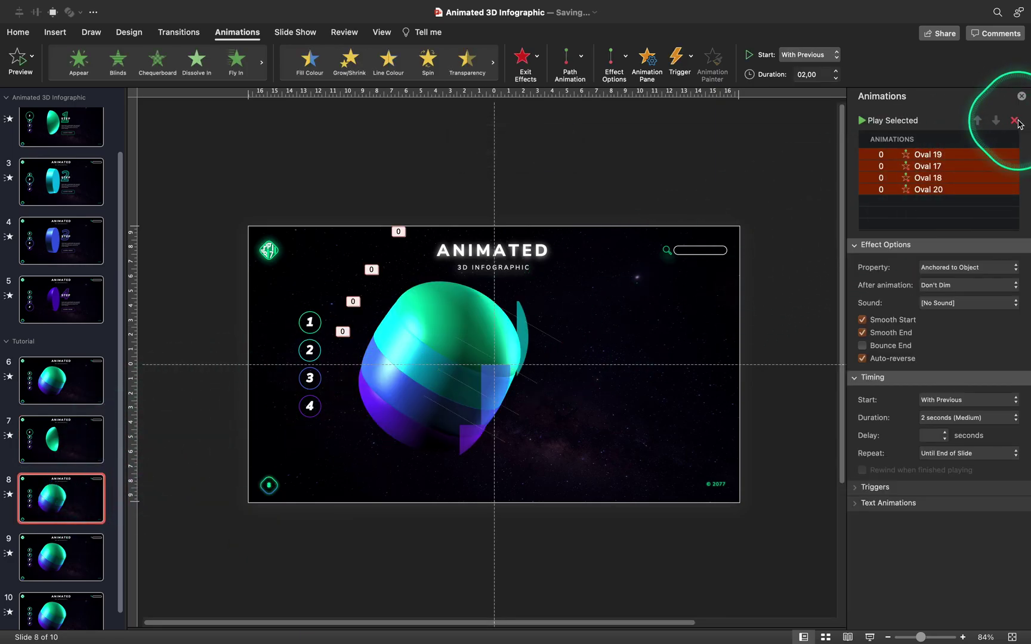
pyautogui.click(1015, 121)
# - Delete all animations on slides 9 and 10, then return to slide 7 with nothing selected
pyautogui.click(86, 570)
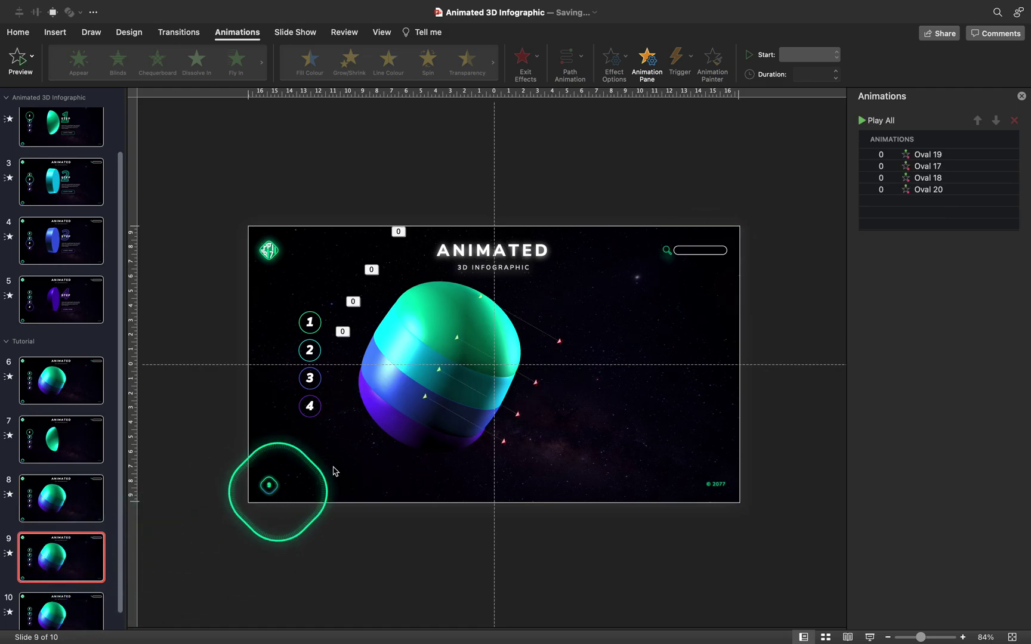
pyautogui.press('super+a')
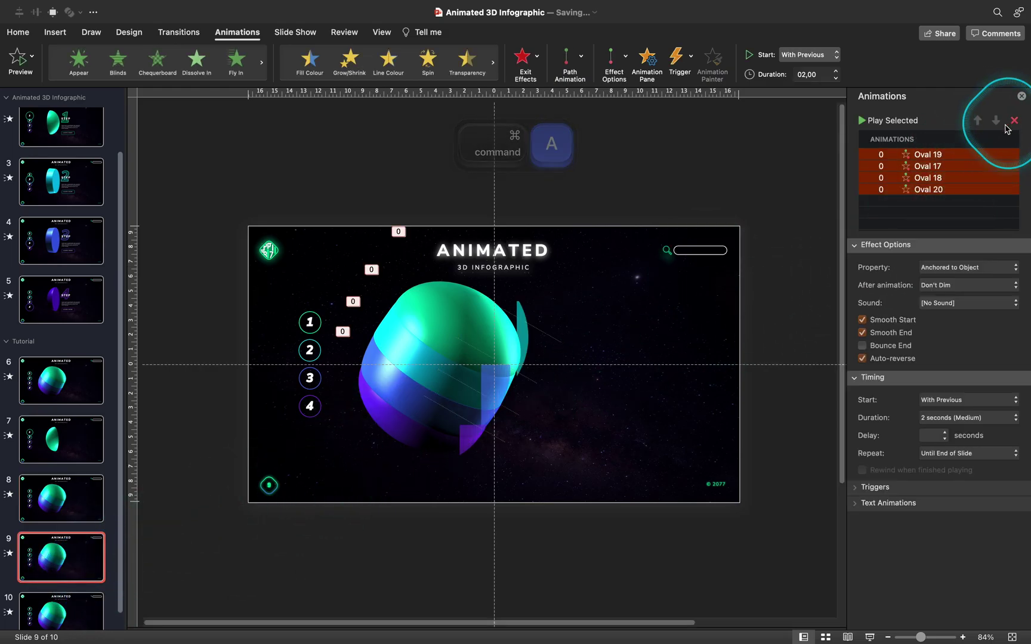
pyautogui.click(1014, 121)
pyautogui.scroll(-1, 92, 511)
pyautogui.click(56, 596)
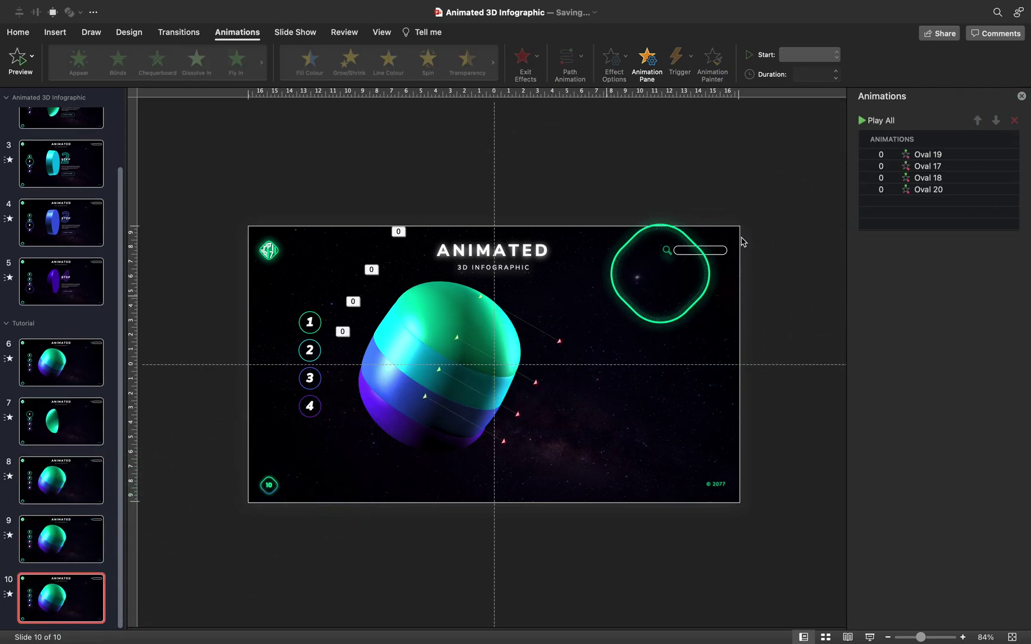
pyautogui.press('super+a')
pyautogui.click(1014, 120)
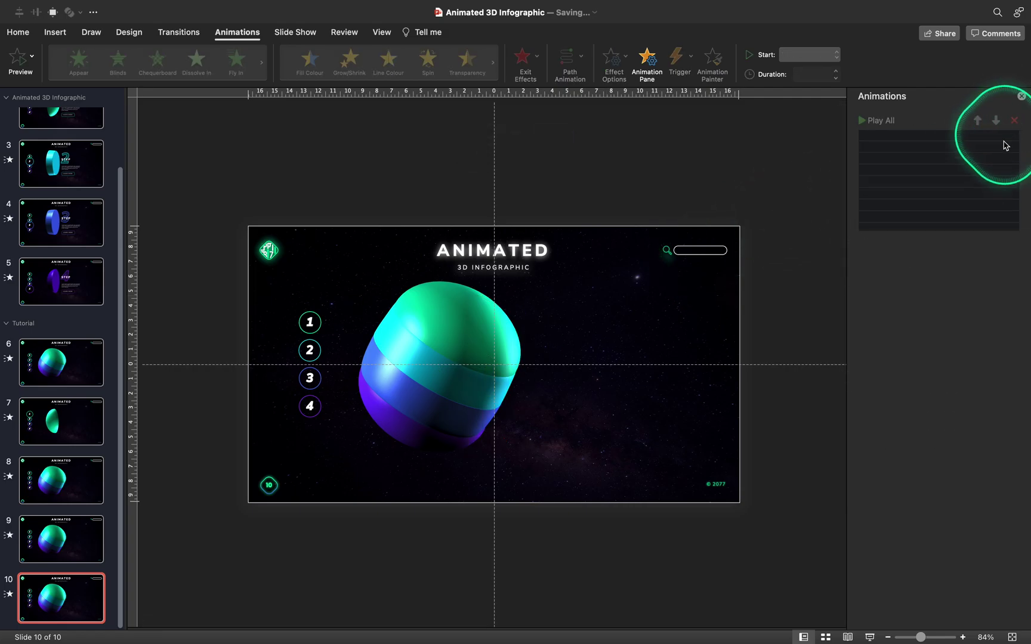
pyautogui.click(78, 421)
pyautogui.click(358, 399)
# - Select the four STEP text groups sitting beside slide 1
pyautogui.moveTo(368, 400); pyautogui.dragTo(81, 138)
pyautogui.click(72, 138)
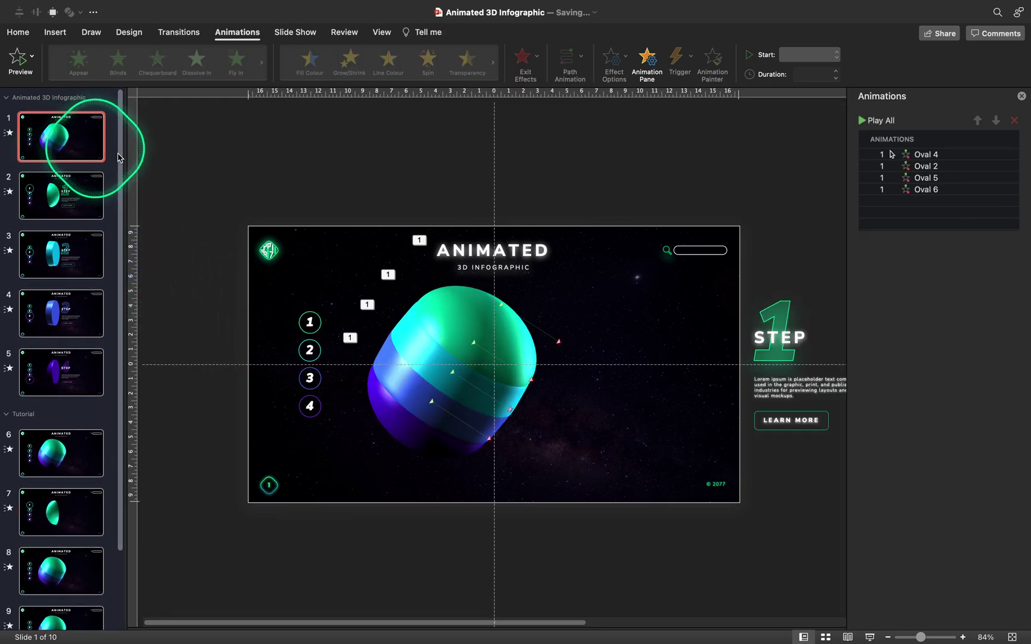
pyautogui.click(900, 595)
pyautogui.moveTo(919, 637); pyautogui.dragTo(905, 637)
pyautogui.click(800, 391)
pyautogui.moveTo(807, 288); pyautogui.dragTo(572, 423)
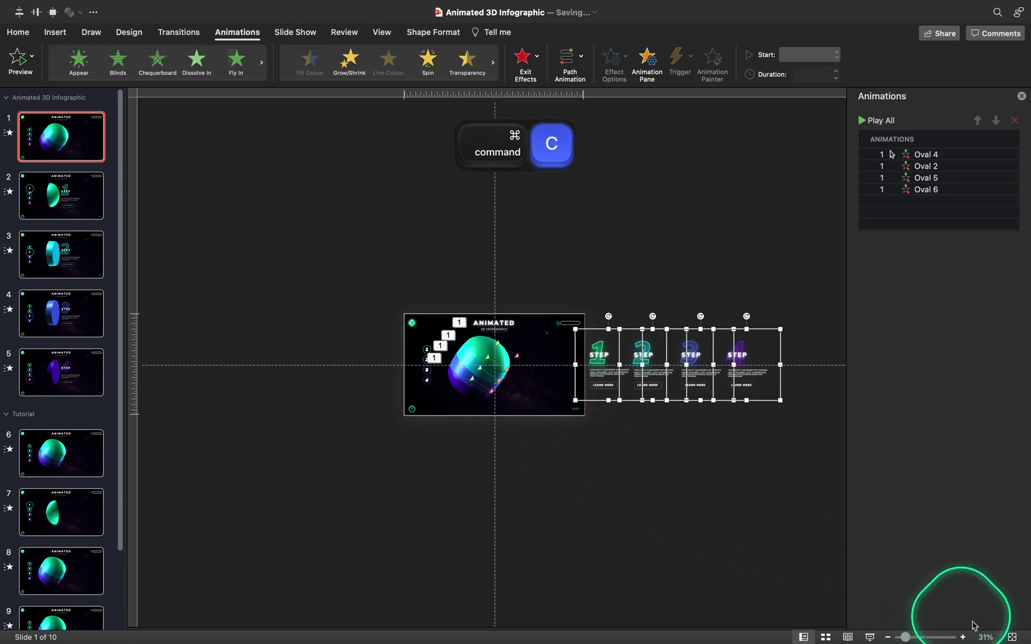
pyautogui.click(1012, 637)
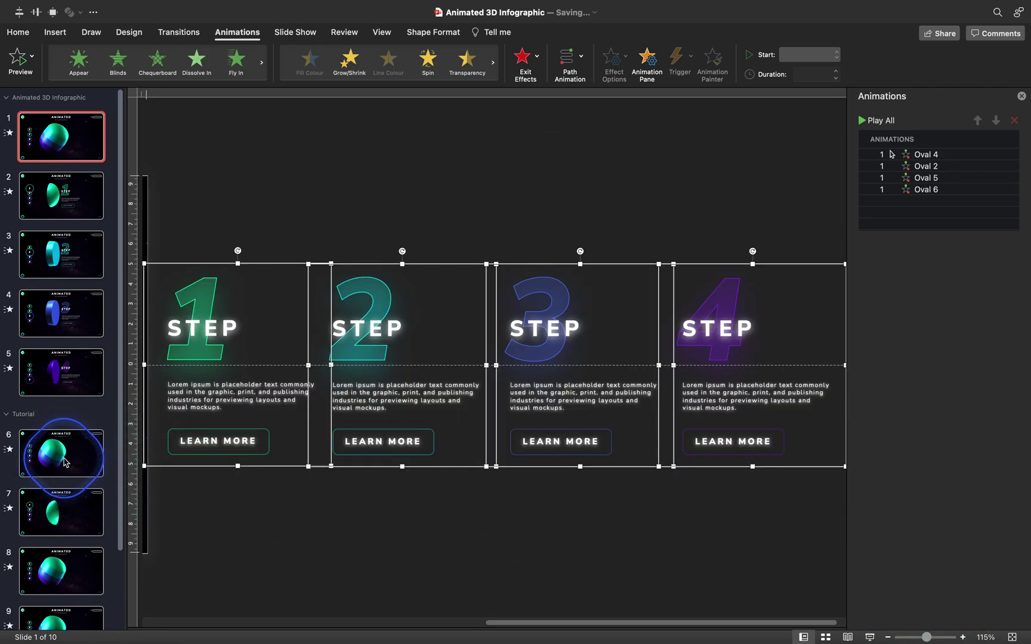
# - Paste the four STEP blocks beside slide 6
pyautogui.click(64, 462)
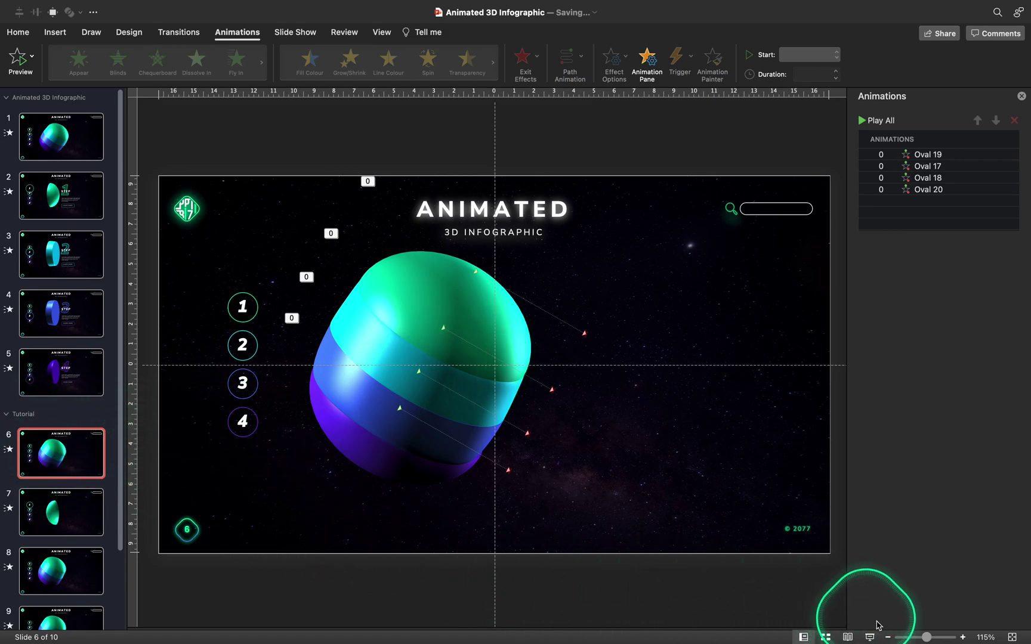
pyautogui.moveTo(926, 638); pyautogui.dragTo(916, 637)
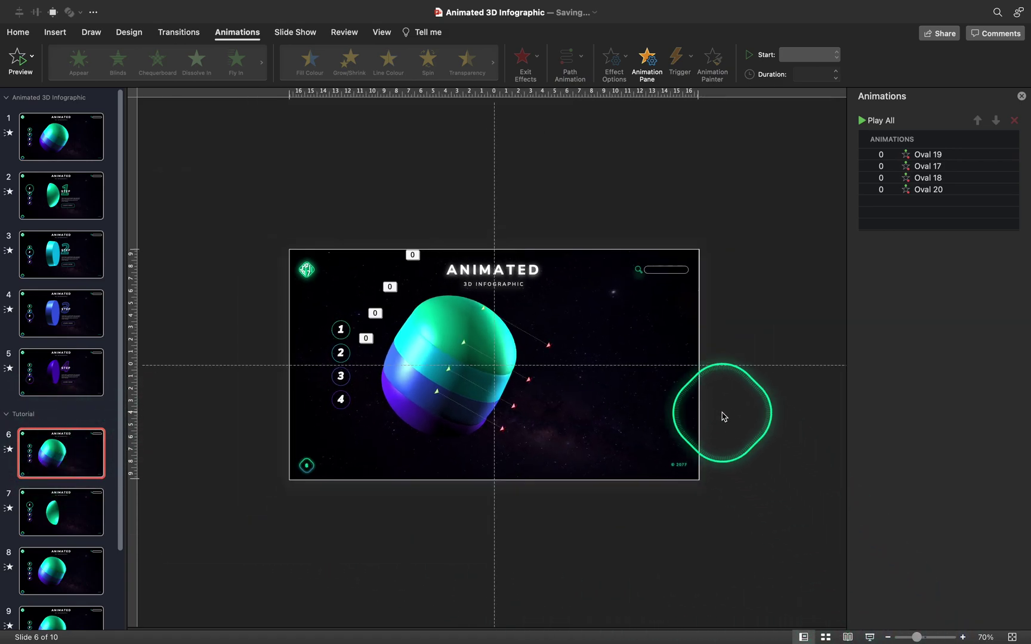
pyautogui.press('super+v')
pyautogui.hscroll(5, 597, 298)
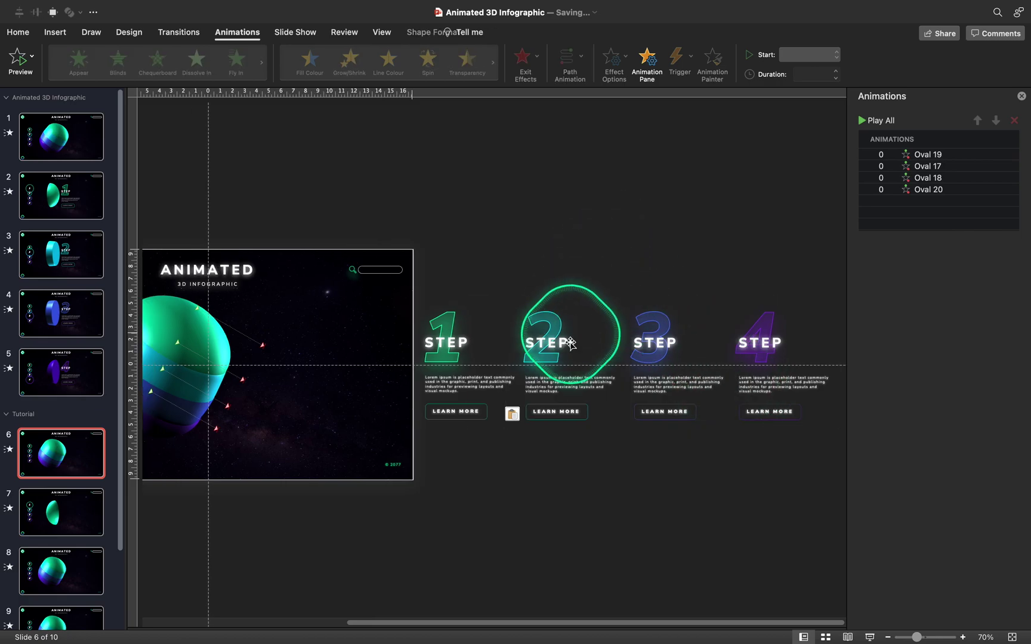
# - Paste the STEP blocks next to slide 7 and move the STEP 1 block onto the slide
pyautogui.click(77, 512)
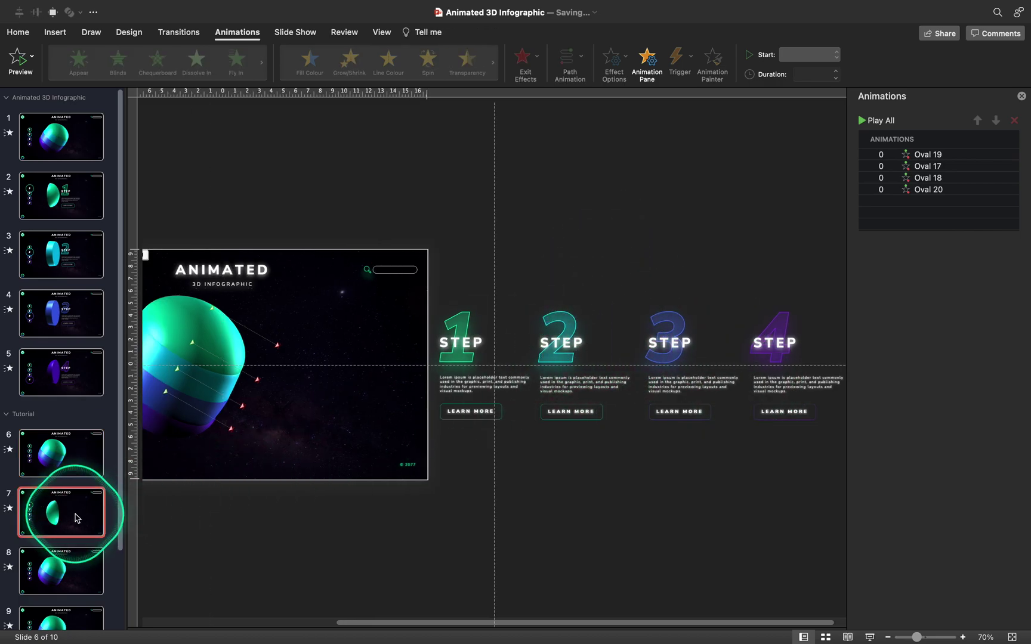
pyautogui.moveTo(445, 382); pyautogui.dragTo(726, 348)
pyautogui.press('super+v')
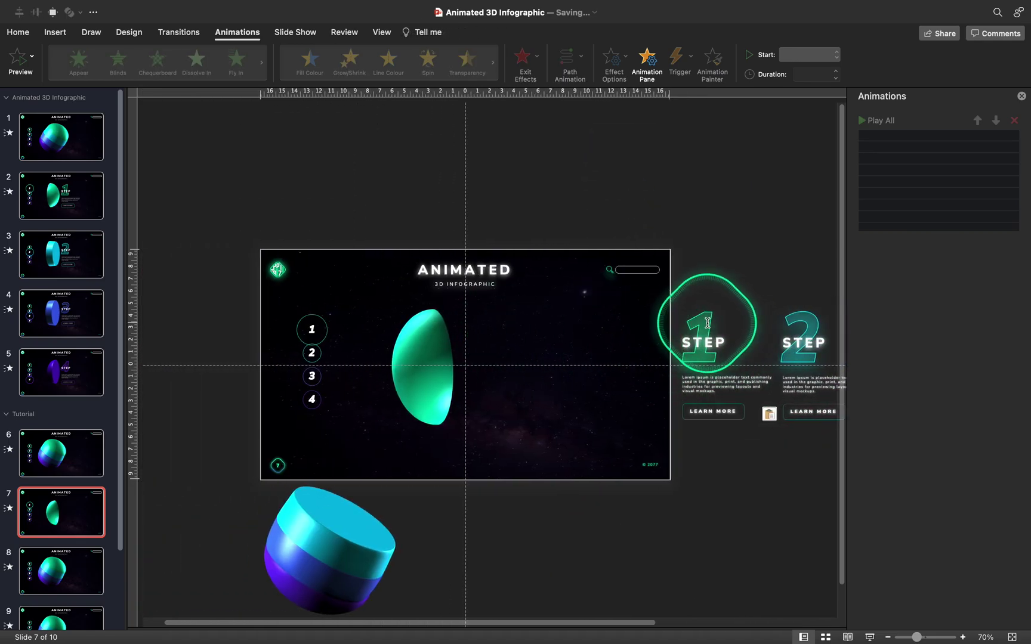
pyautogui.click(721, 287)
pyautogui.moveTo(720, 292); pyautogui.dragTo(546, 304)
pyautogui.click(1012, 637)
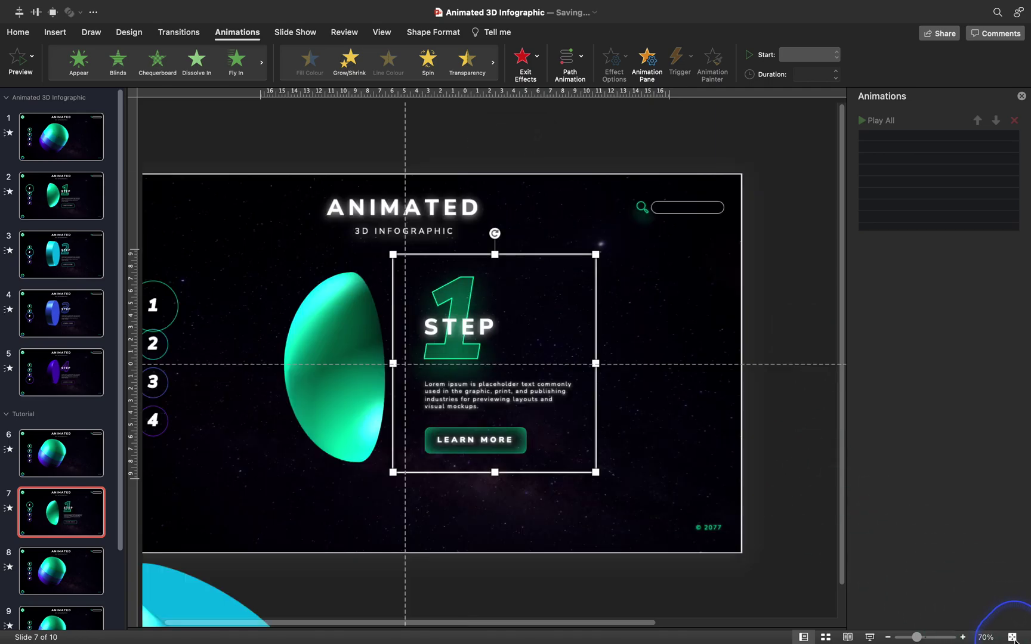
pyautogui.moveTo(838, 548); pyautogui.dragTo(544, 158)
# - Preview the Morph transition into slide 7 and check slide 2's transition duration
pyautogui.hscroll(-3, 534, 126)
pyautogui.click(172, 33)
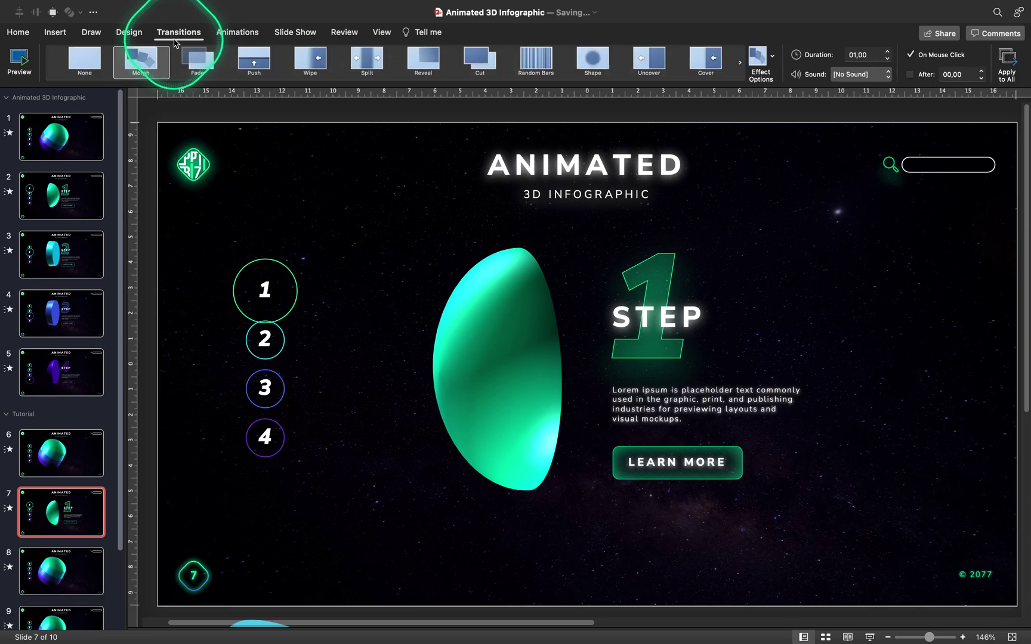
pyautogui.click(20, 58)
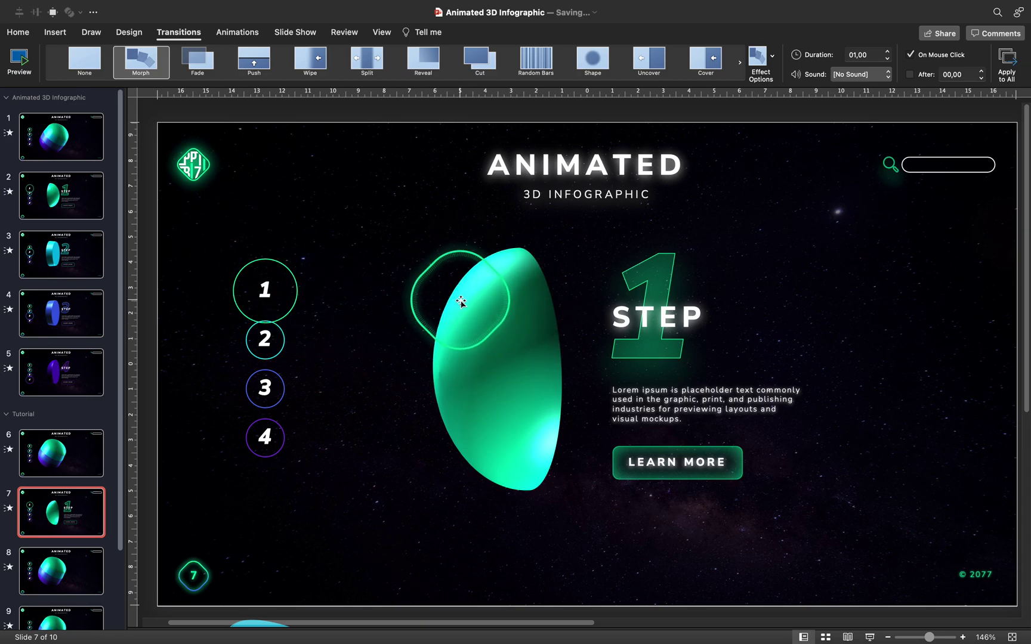
pyautogui.click(20, 60)
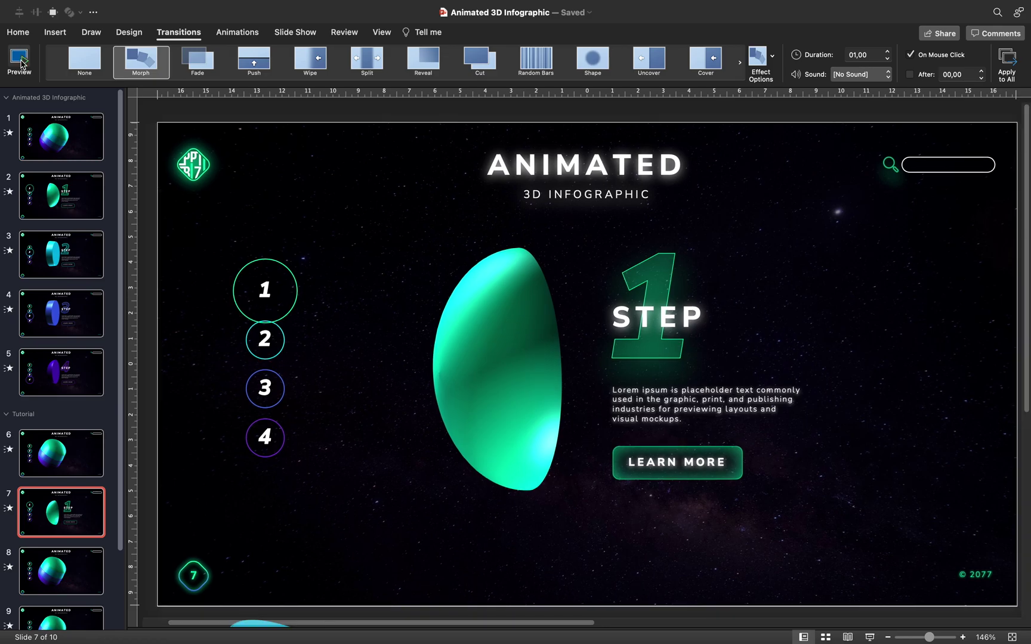
pyautogui.click(70, 200)
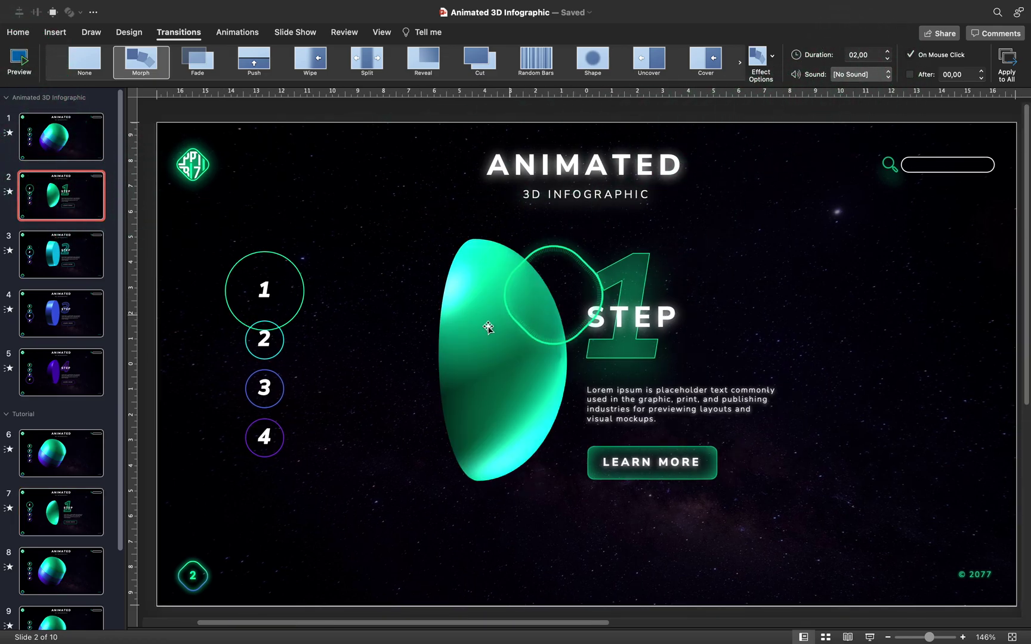
# - Set a 2-second transition duration on slides 6–10, then preview slide 7's Morph
pyautogui.click(81, 459)
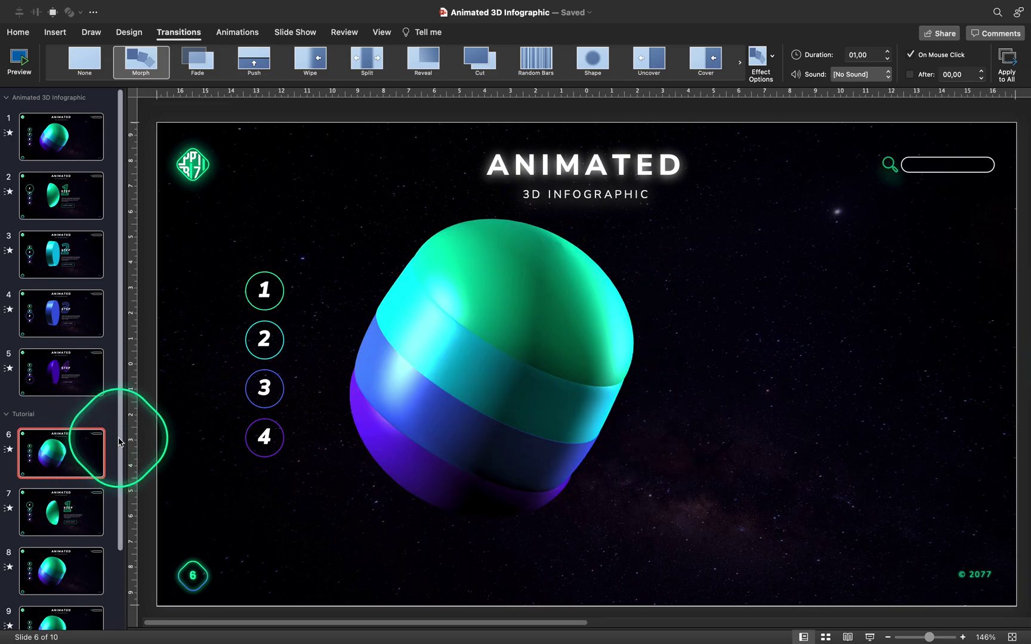
pyautogui.scroll(-3, 120, 549)
pyautogui.keyDown('shift'); pyautogui.click(62, 604); pyautogui.keyUp('shift')
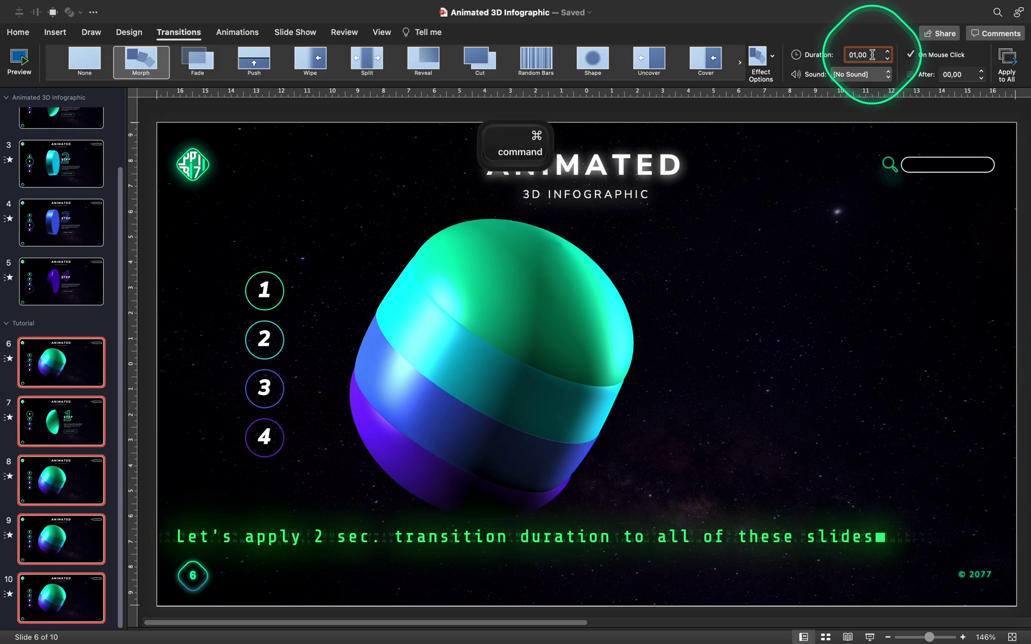
pyautogui.write('2')
pyautogui.press('Return')
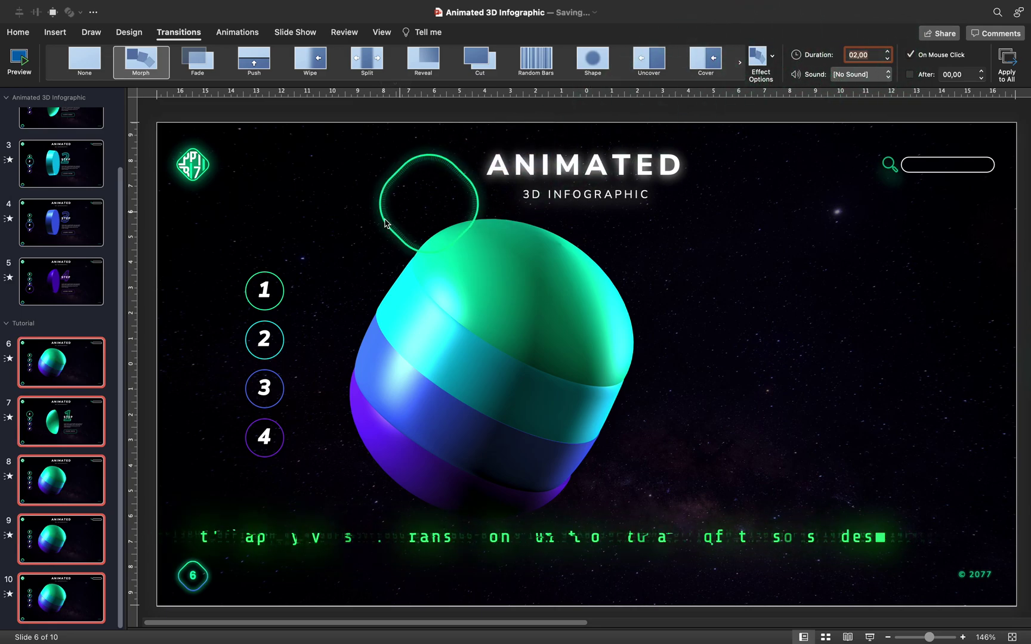
pyautogui.click(78, 425)
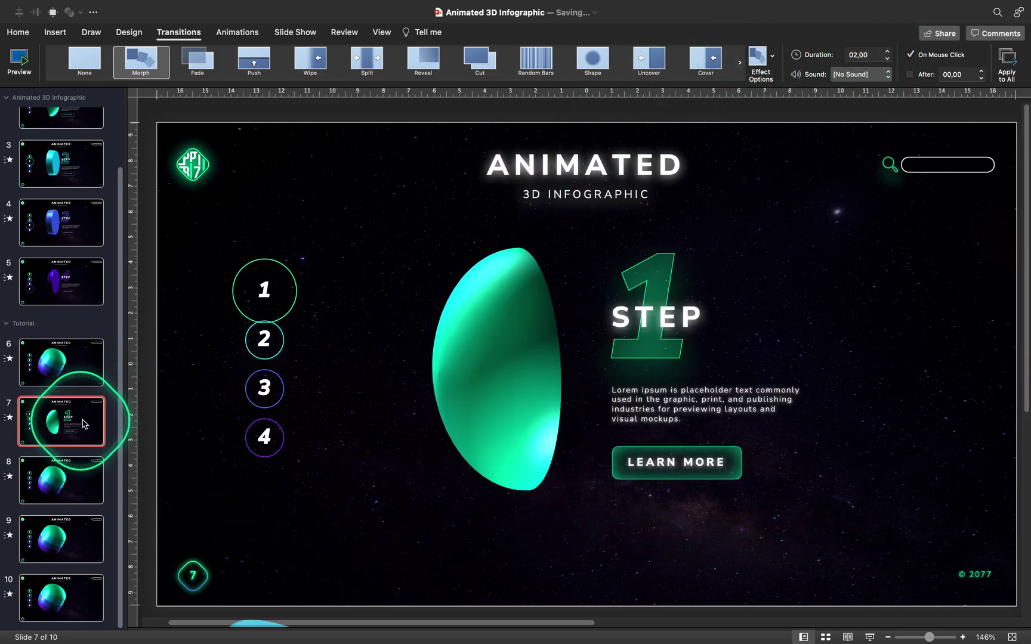
pyautogui.click(20, 60)
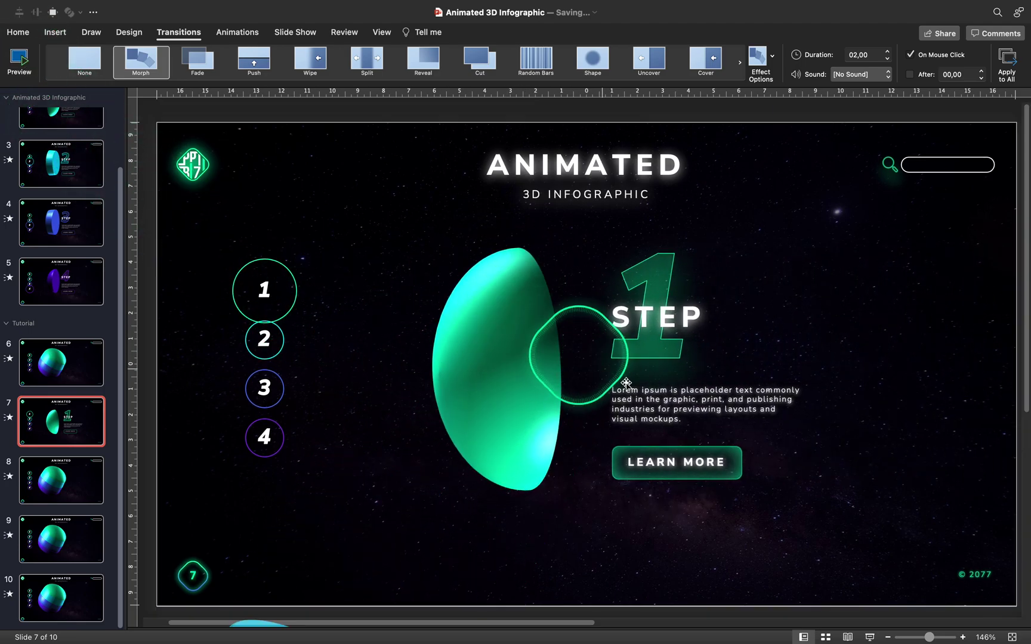
# - On slide 8, enlarge the number 2 circle, move spare disk pieces off-slide, and stand the teal disk upright
pyautogui.moveTo(929, 638); pyautogui.dragTo(922, 637)
pyautogui.moveTo(569, 329); pyautogui.dragTo(567, 351)
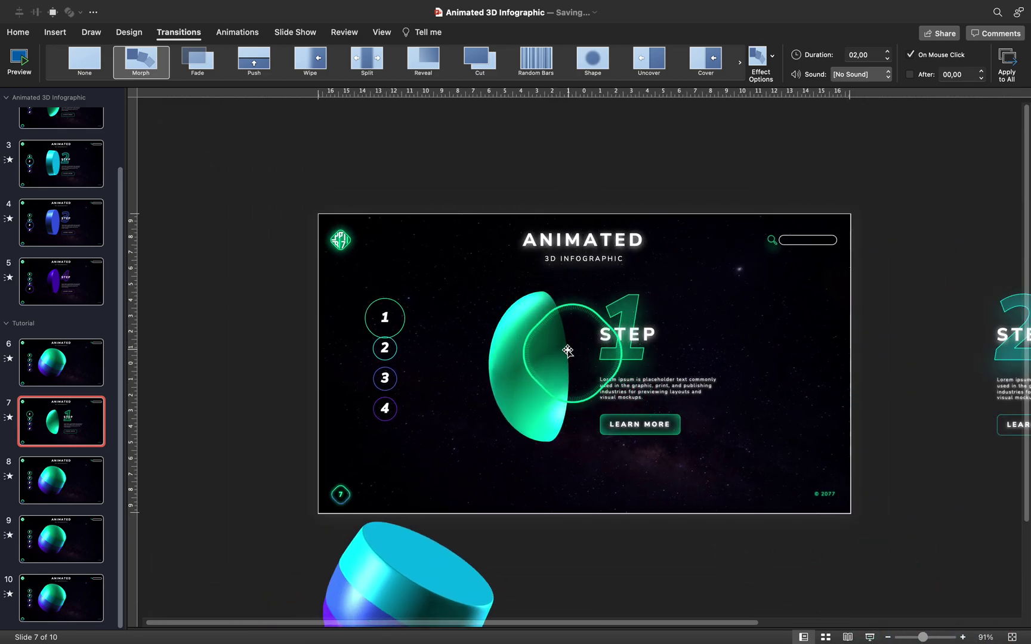
pyautogui.click(68, 486)
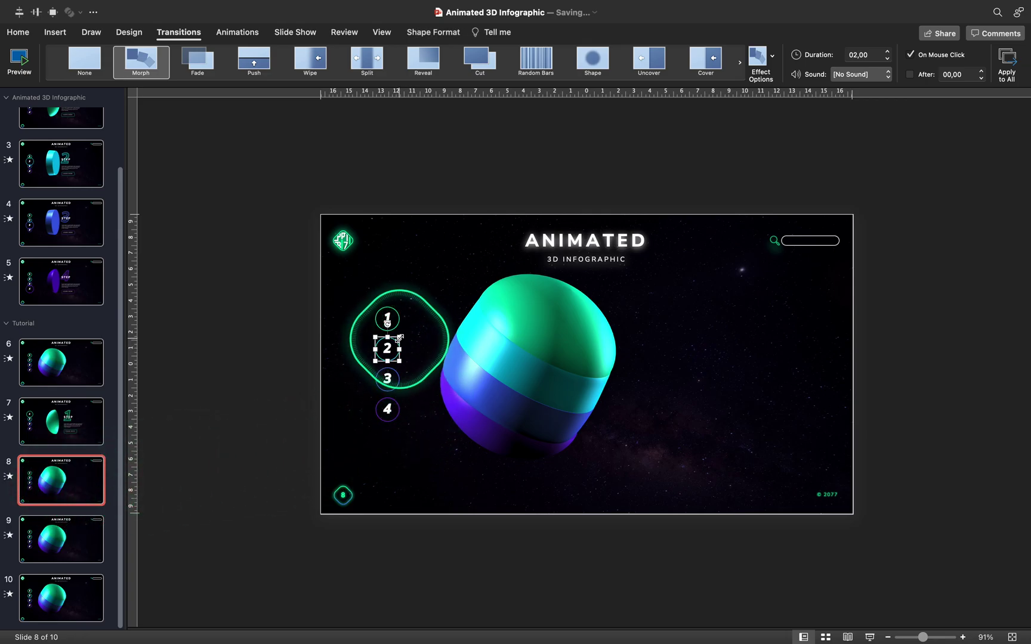
pyautogui.moveTo(399, 338); pyautogui.dragTo(410, 332)
pyautogui.moveTo(564, 327); pyautogui.dragTo(725, 160)
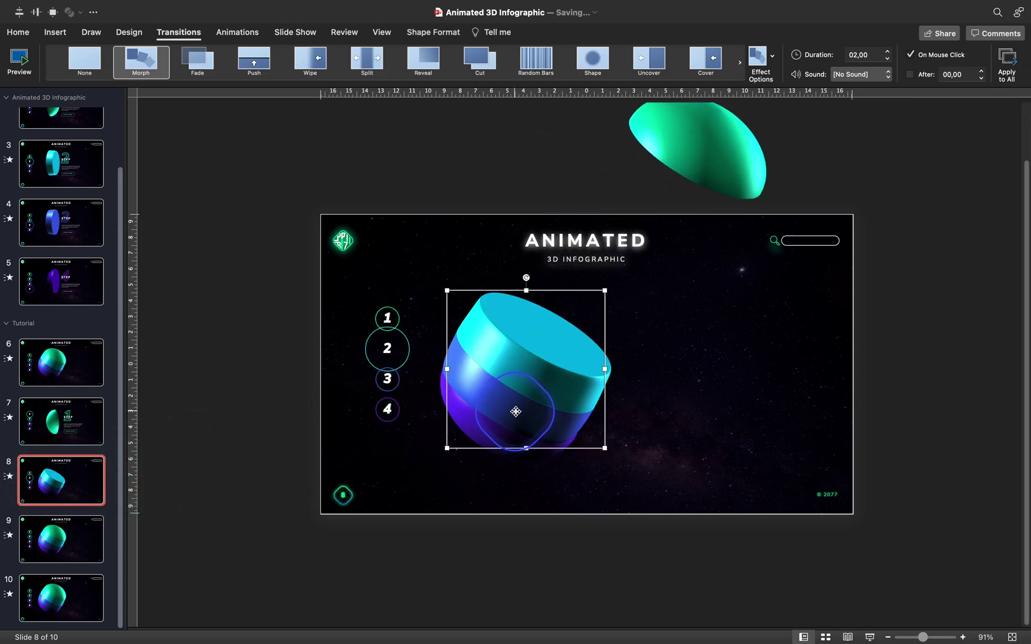
pyautogui.moveTo(511, 416); pyautogui.dragTo(377, 606)
pyautogui.moveTo(624, 287); pyautogui.dragTo(593, 372)
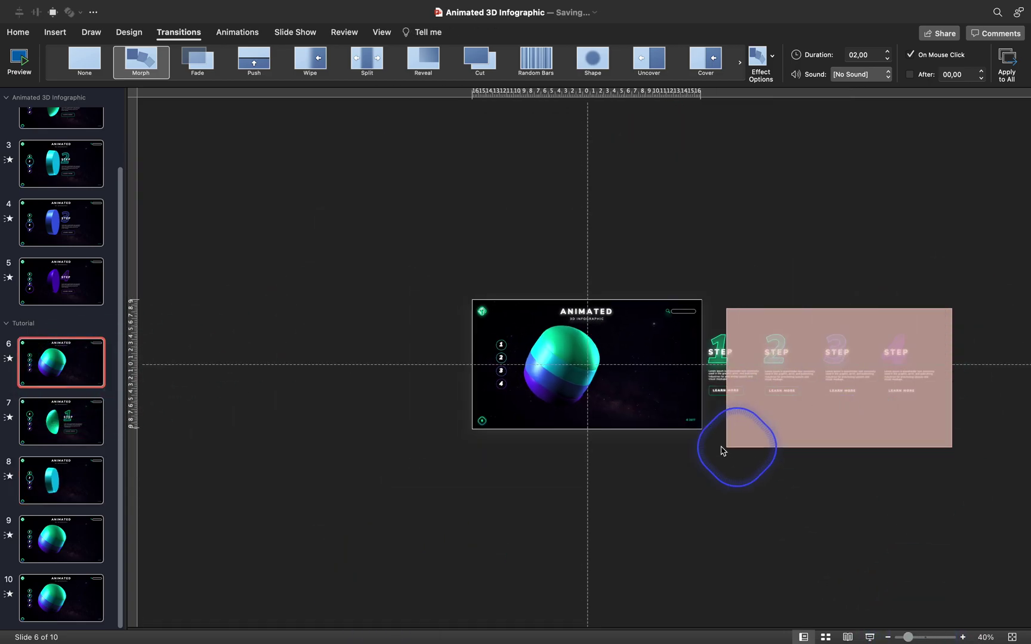
# - Copy the four STEP blocks from slide 6 onto slide 8 and place STEP 2 beside the teal disk
pyautogui.moveTo(722, 451); pyautogui.dragTo(722, 451)
pyautogui.press('cmd+c')
pyautogui.click(65, 485)
pyautogui.press('cmd+v')
pyautogui.moveTo(784, 328); pyautogui.dragTo(621, 338)
pyautogui.click(1012, 637)
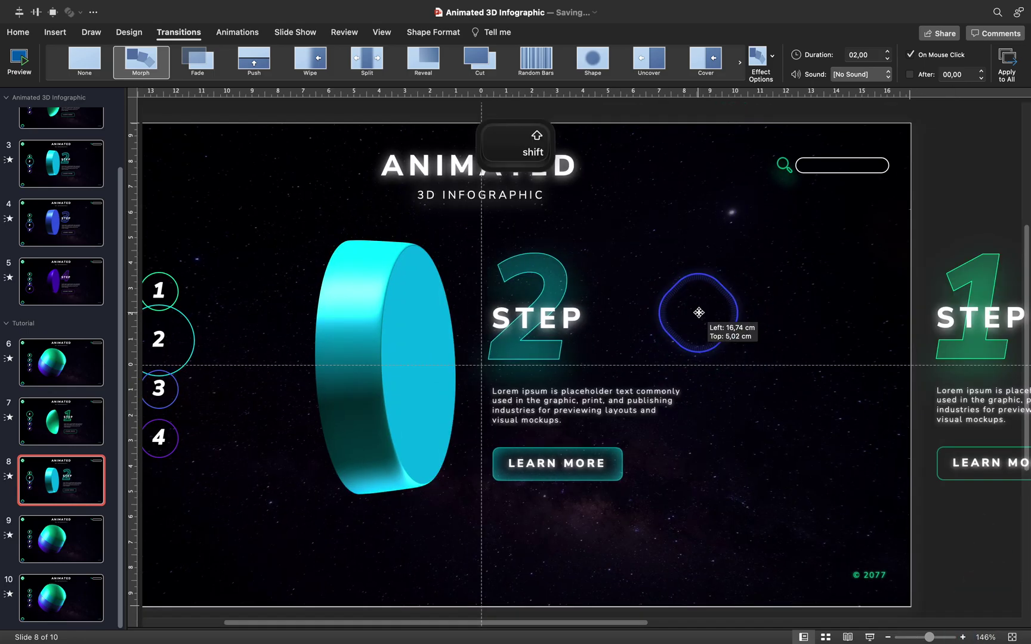
pyautogui.click(1012, 637)
# - On slide 9, select the number 3 circle and reposition the sphere pieces
pyautogui.click(85, 539)
pyautogui.click(392, 368)
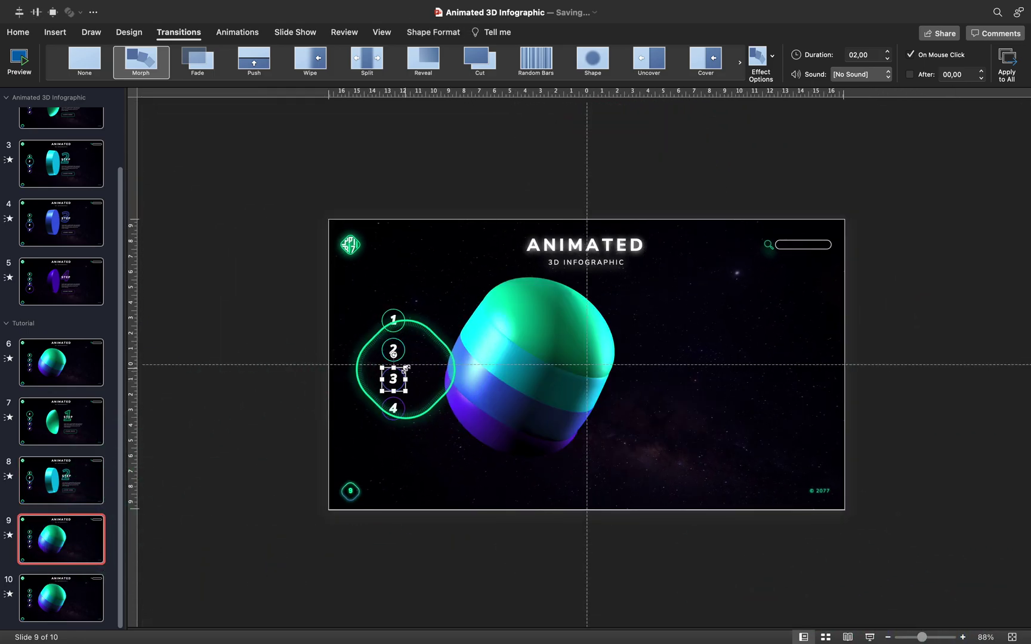
pyautogui.keyDown('shift'); pyautogui.click(552, 396); pyautogui.keyUp('shift')
pyautogui.click(498, 438)
pyautogui.moveTo(497, 438); pyautogui.dragTo(559, 346)
# - On slide 10, move the sphere top off-slide, paste the STEP blocks, and place STEP 4 beside the purple disk
pyautogui.press('pagedown')
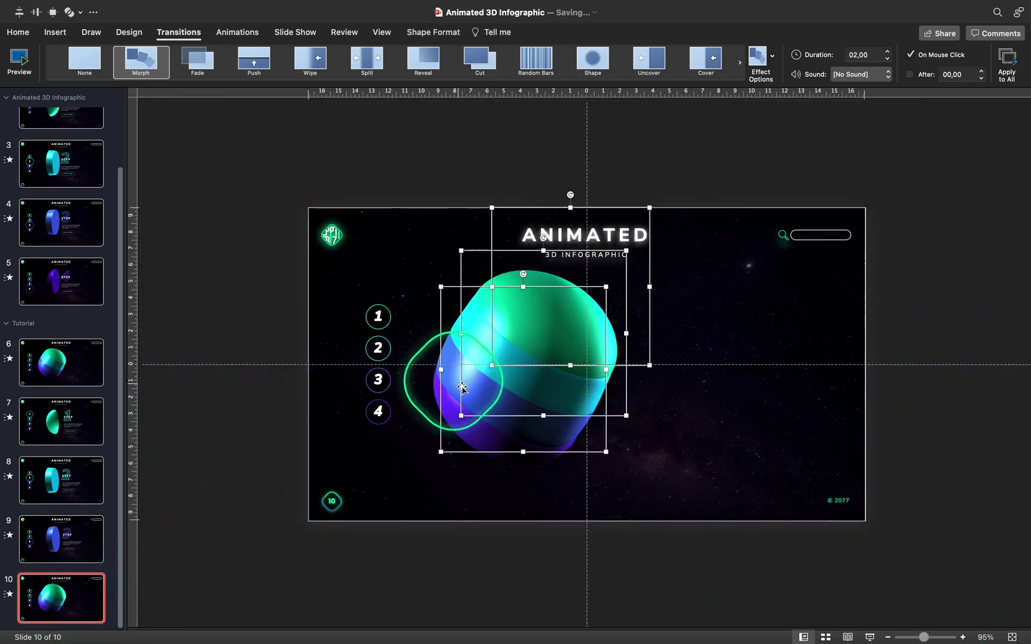
pyautogui.moveTo(471, 398); pyautogui.dragTo(662, 152)
pyautogui.press('super+v')
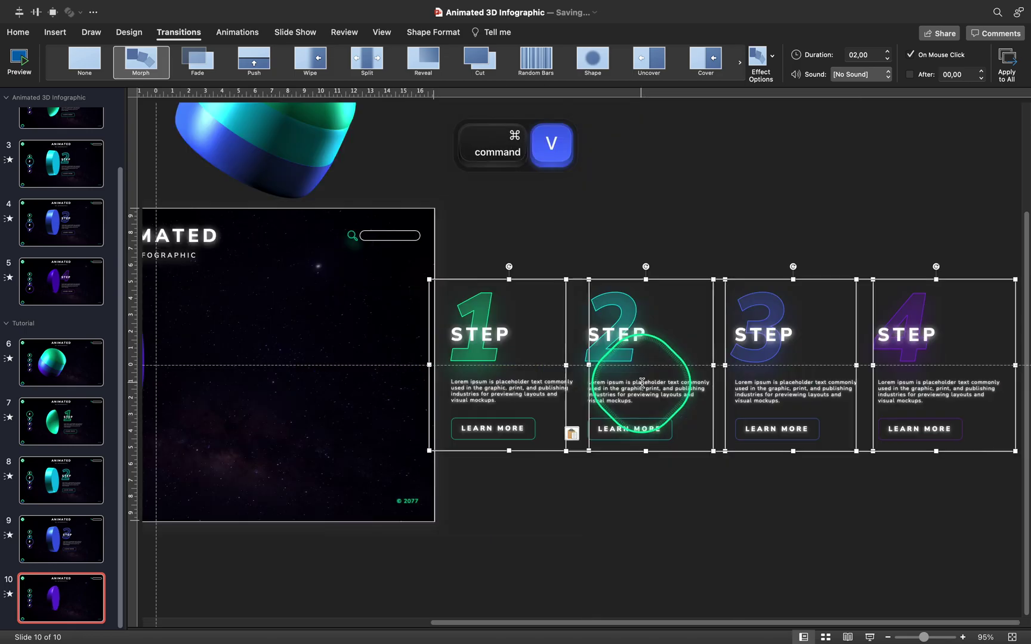
pyautogui.moveTo(943, 288); pyautogui.dragTo(635, 342)
pyautogui.press('alt+shift+super+g')
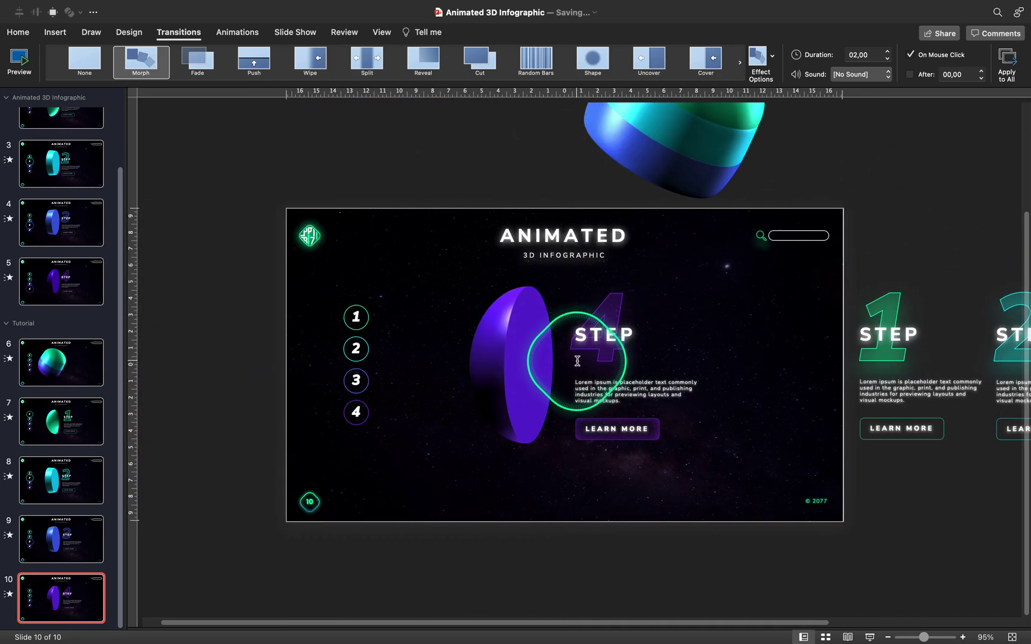
pyautogui.click(81, 364)
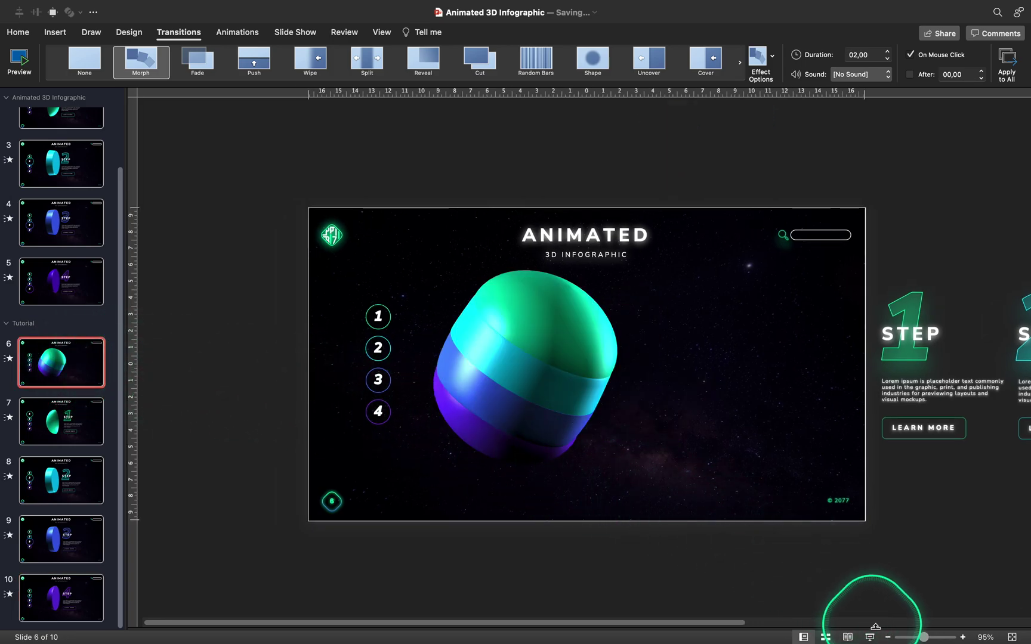
# - Play the show from slide 6, jumping between the overview and Step 2, 3 and 4 via the numbered links
pyautogui.click(871, 637)
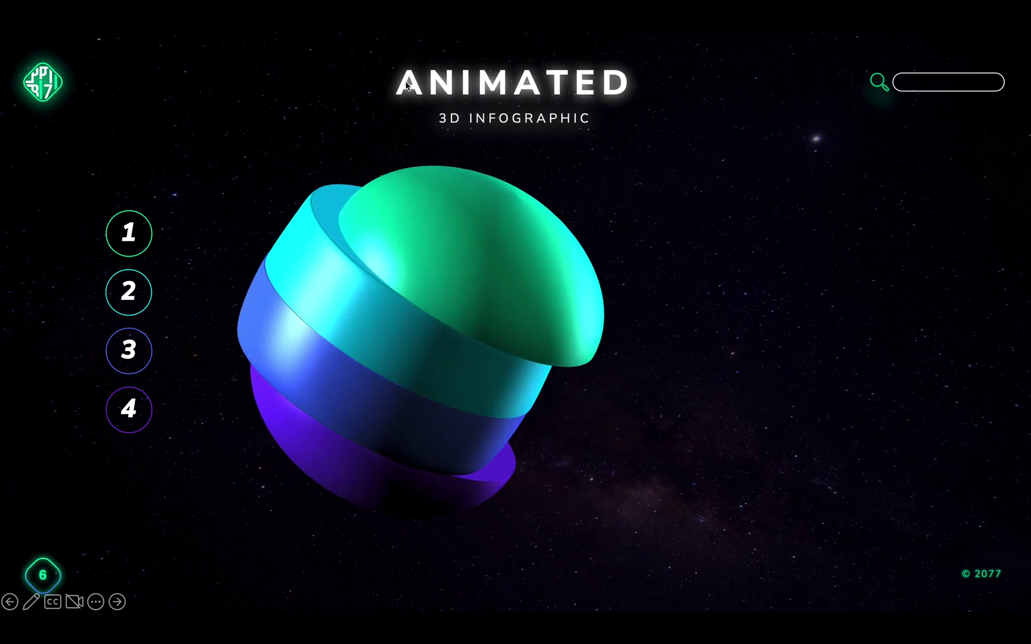
pyautogui.click(132, 291)
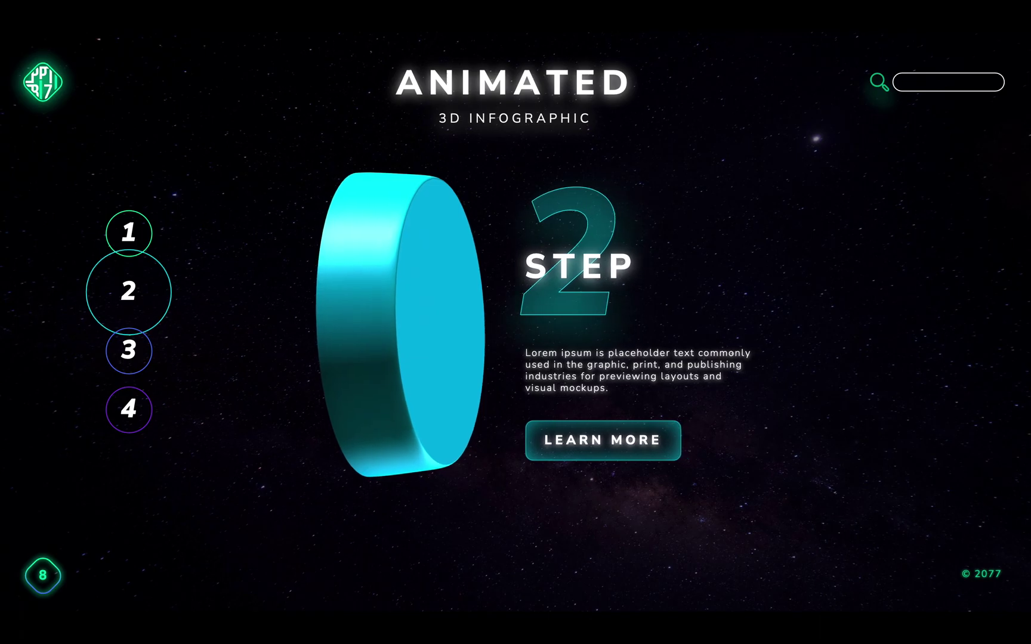
pyautogui.click(405, 81)
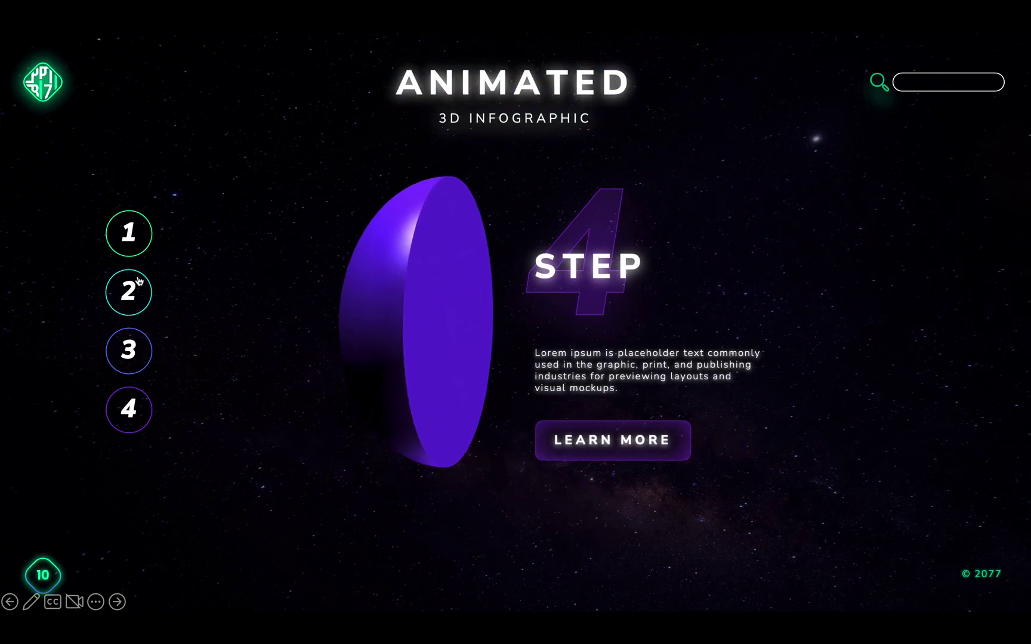
pyautogui.click(407, 83)
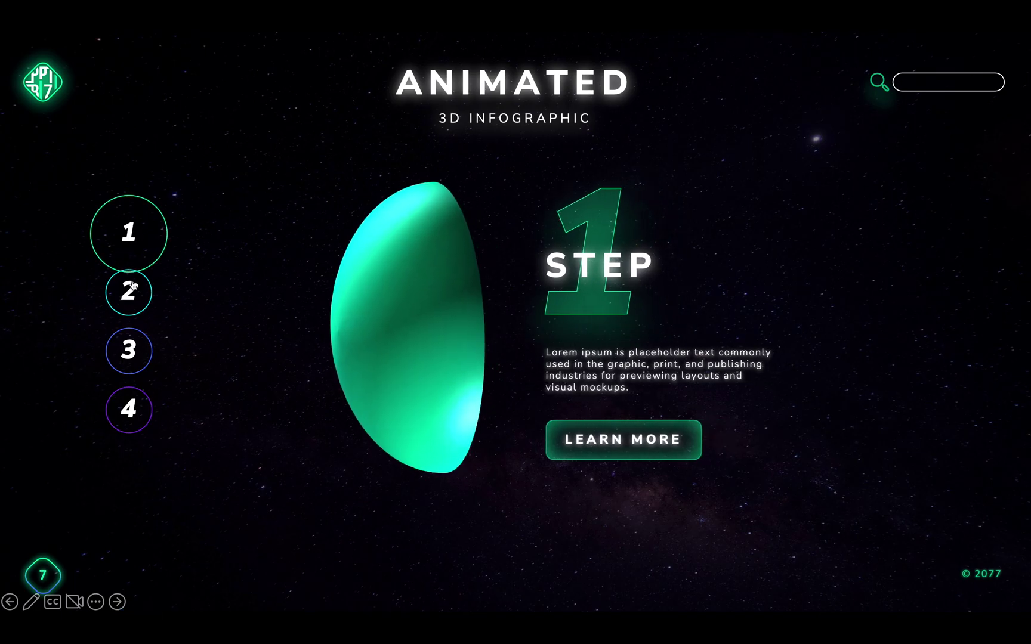
pyautogui.click(131, 293)
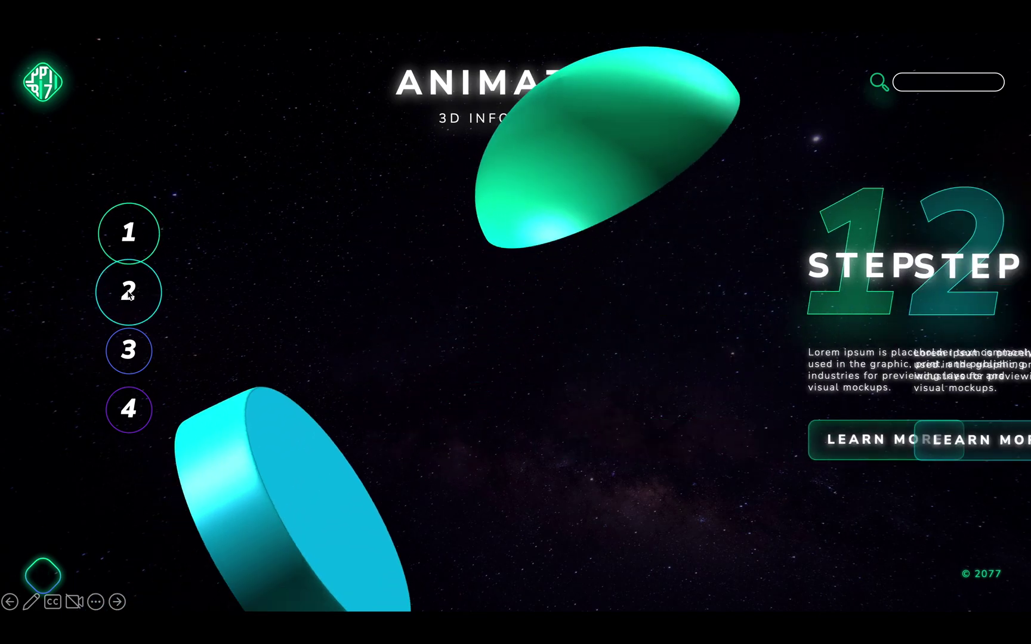
pyautogui.click(131, 356)
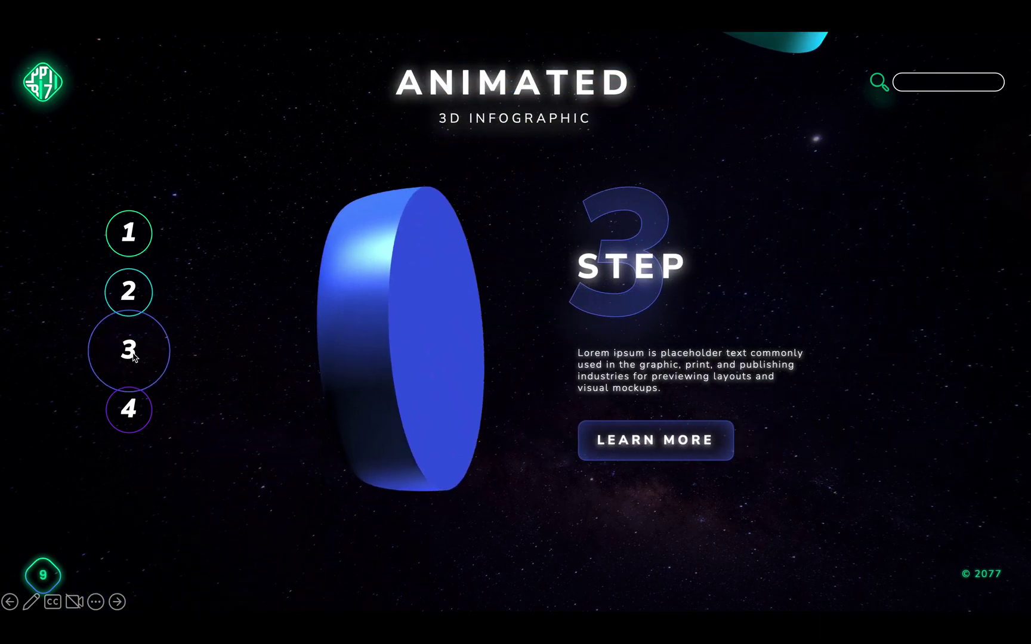
pyautogui.click(131, 413)
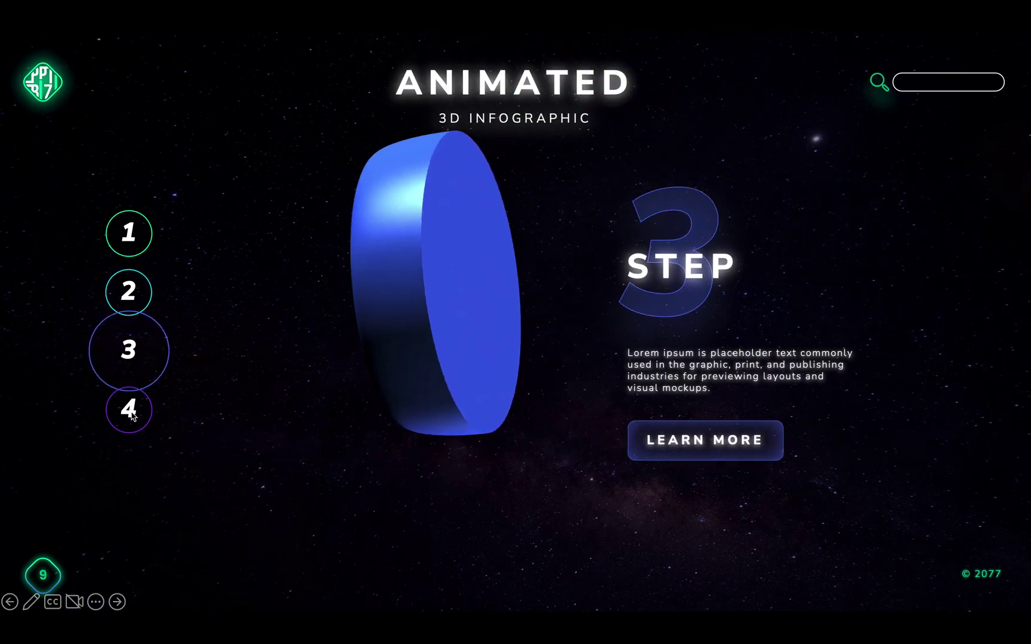